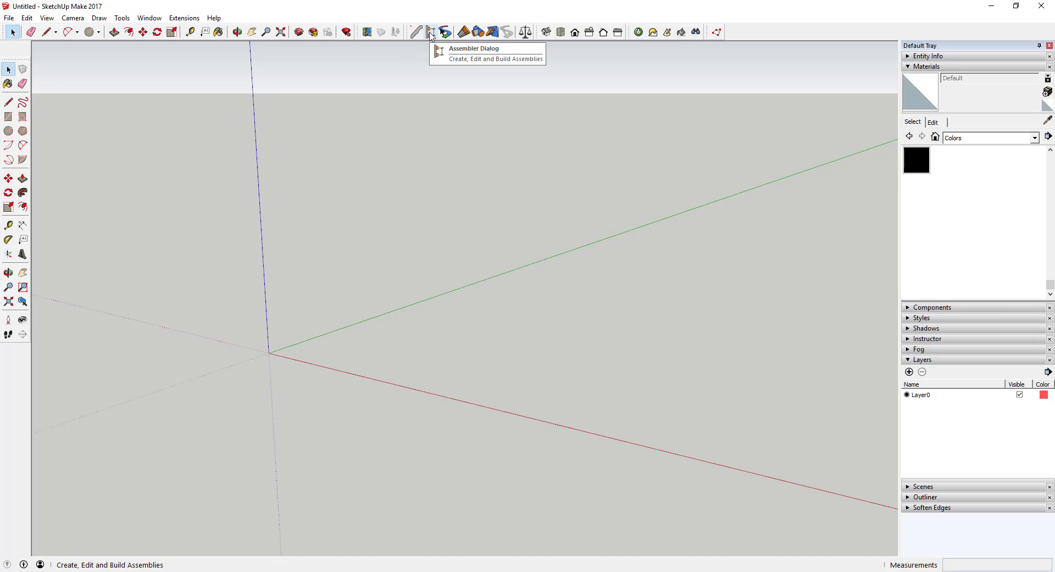
Step: Open the Assembler and Profile Builder 2 dialogs and arrange them beside the origin, clear of the drawing area
click(431, 34)
drag(135, 93, 111, 57)
click(418, 33)
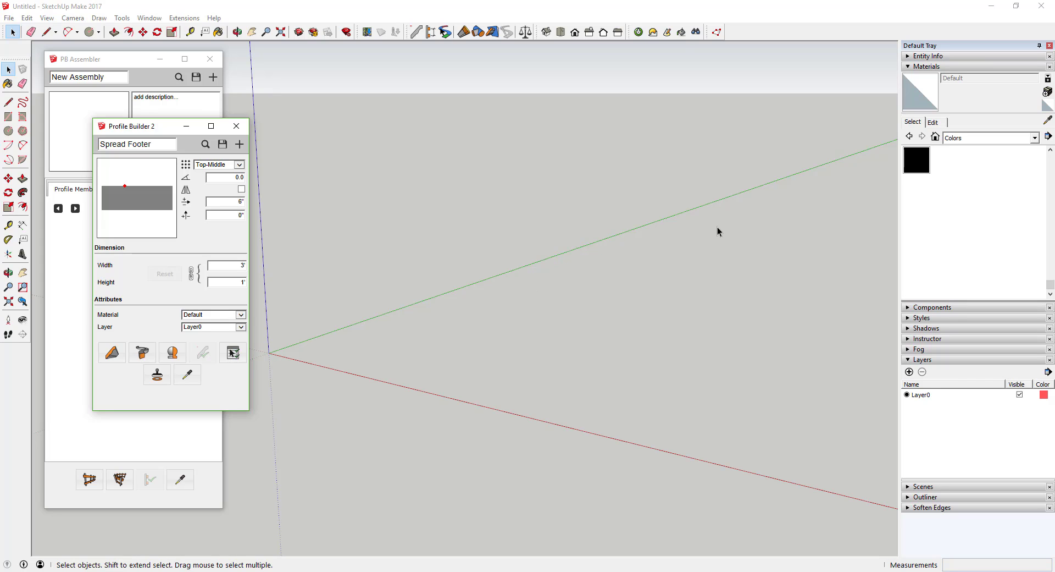
click(111, 60)
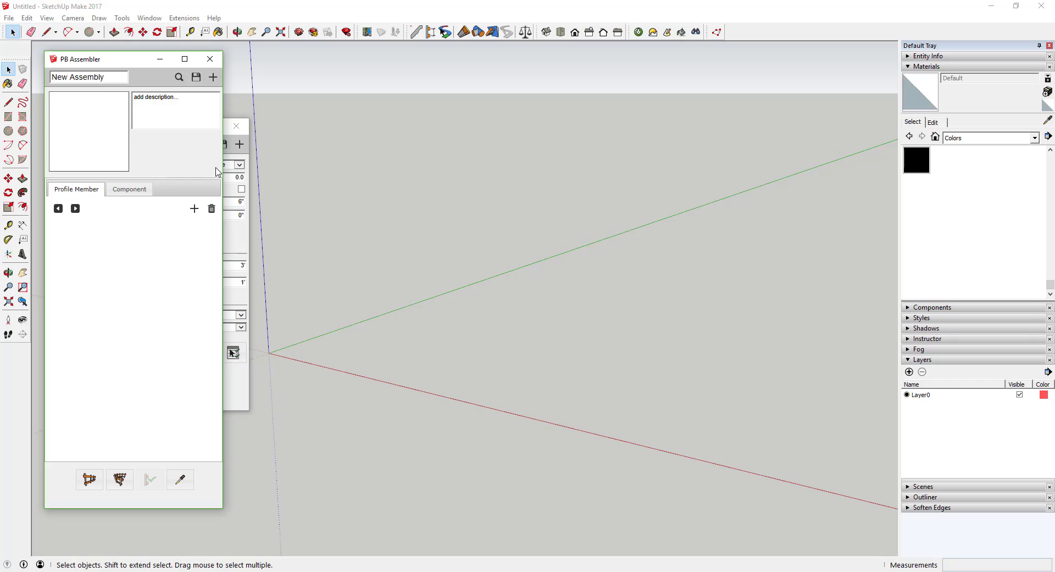
click(248, 246)
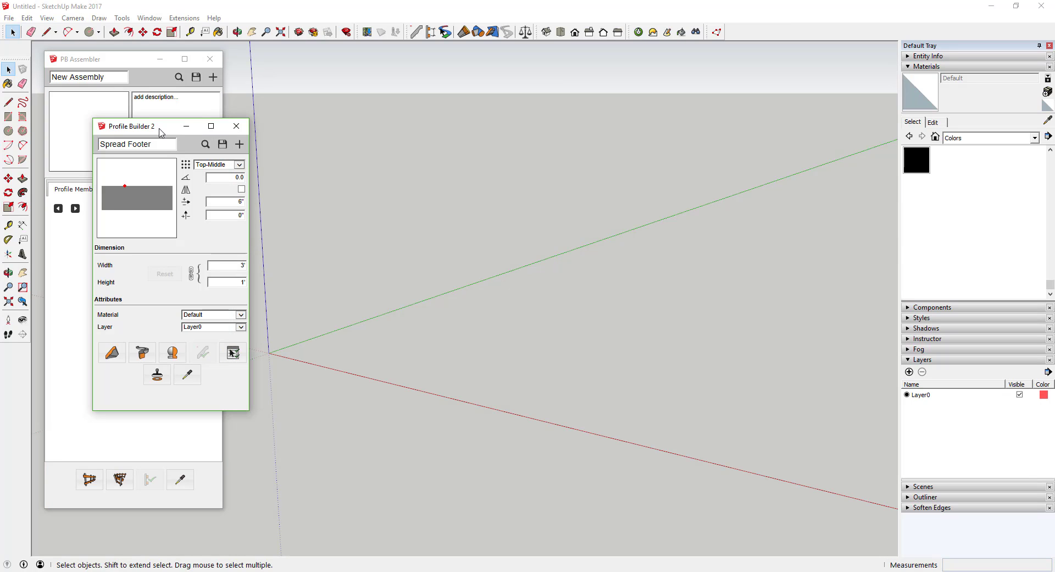
drag(165, 128, 124, 128)
Step: Draw a vertical rectangle 1' wide by 4' high from the origin, locked to the plane perpendicular to the green axis
click(272, 355)
key(r)
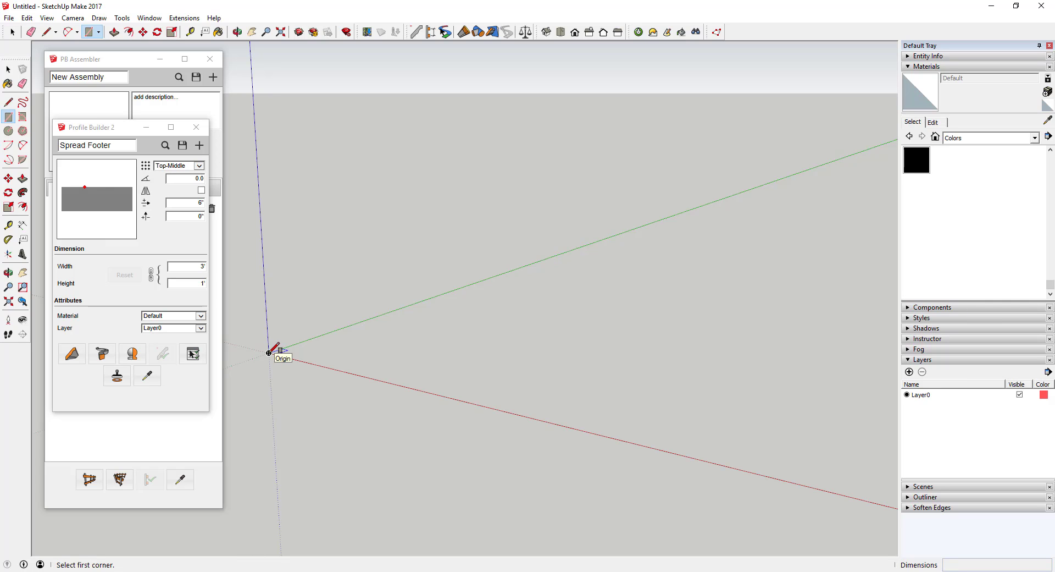
key(Left)
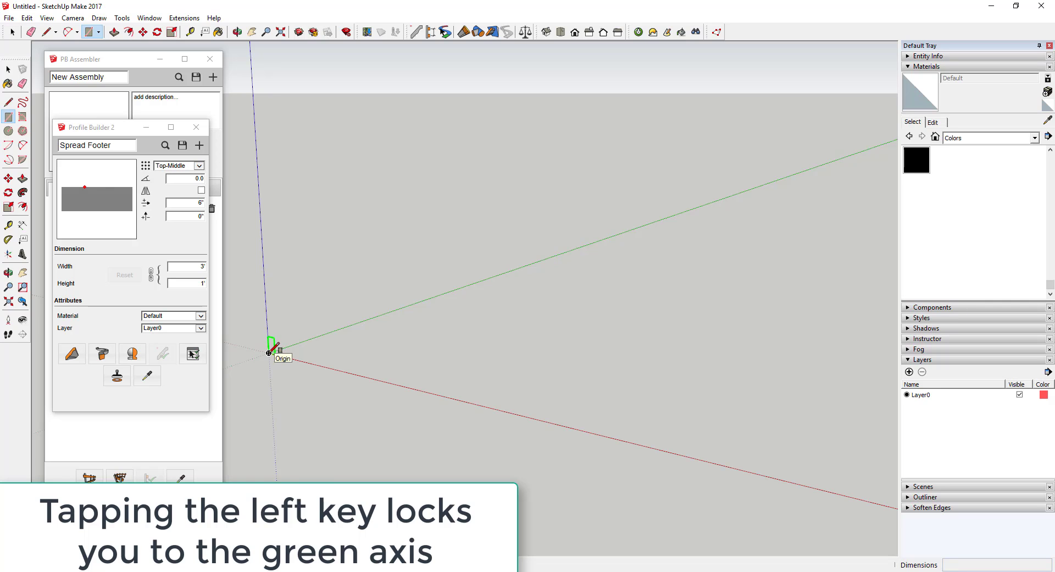
click(269, 352)
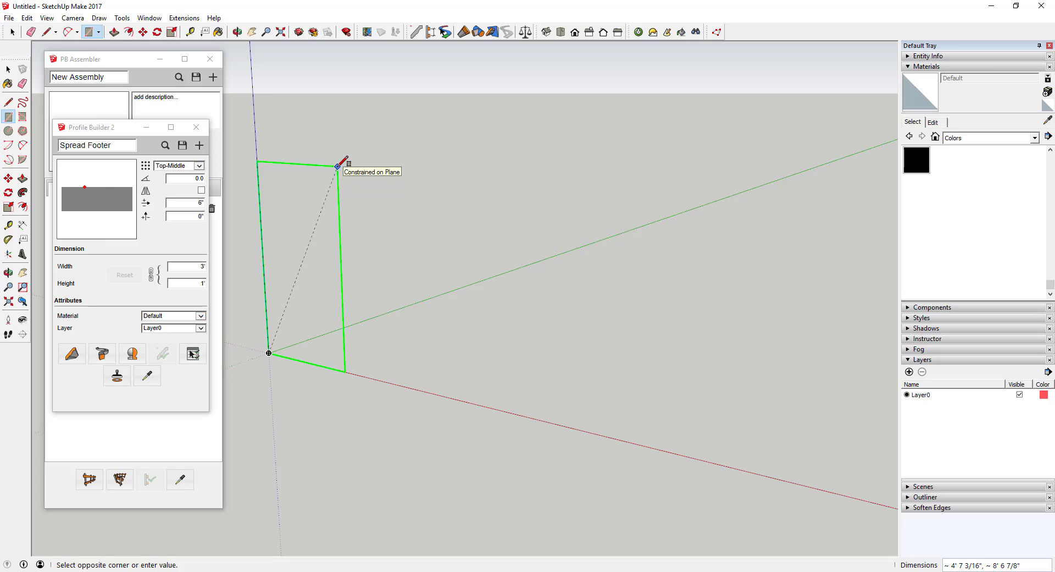
text(1',4)
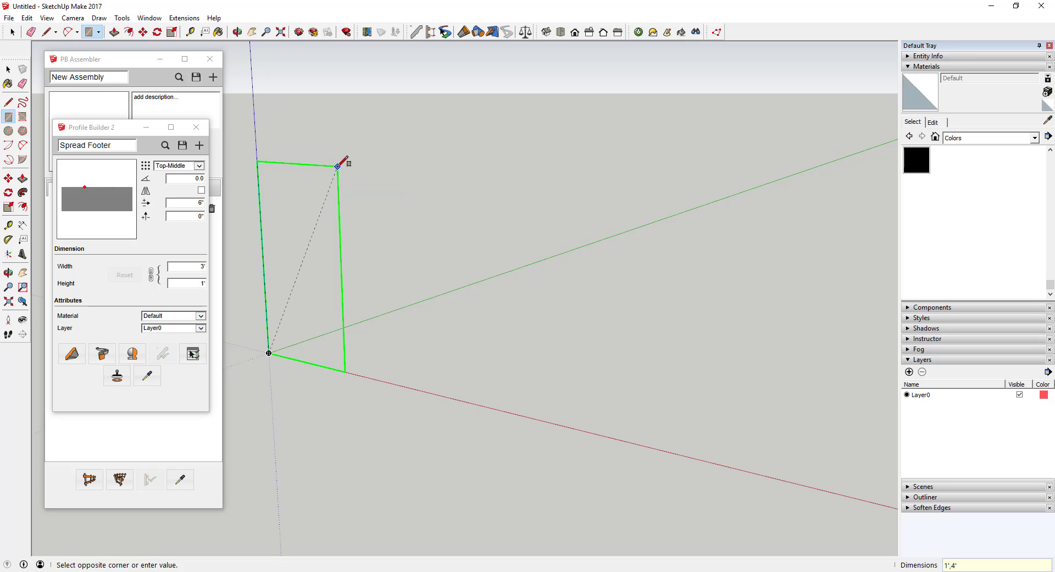
key(Return)
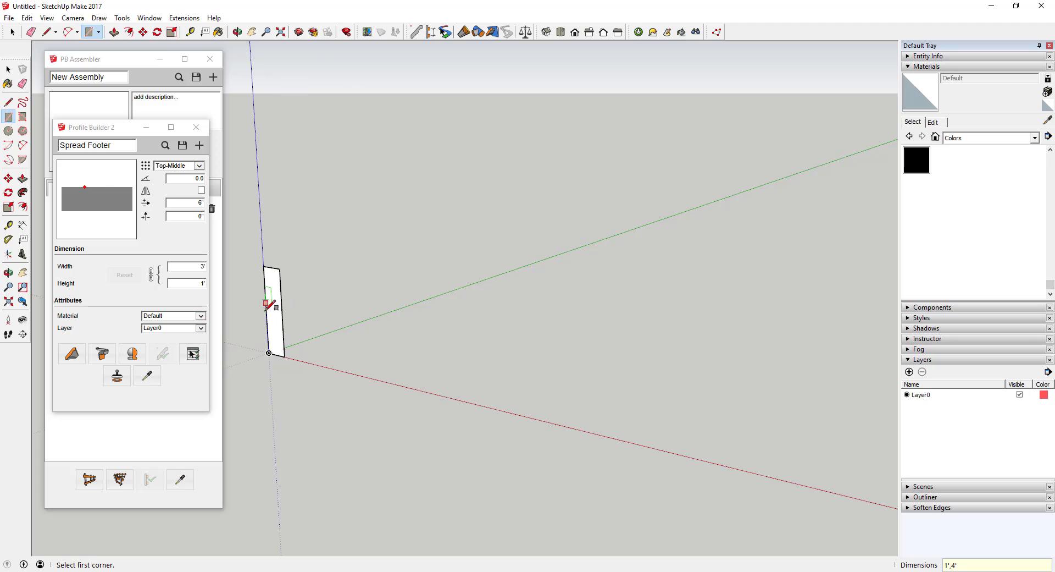
scroll(278, 300, up, 3)
middle_drag(283, 298, 401, 164)
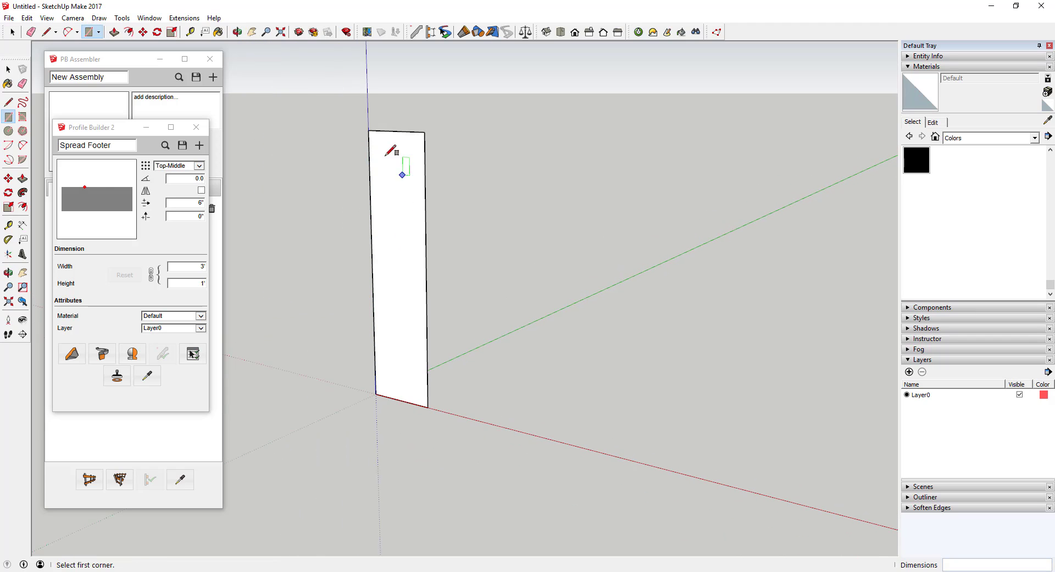
key(space)
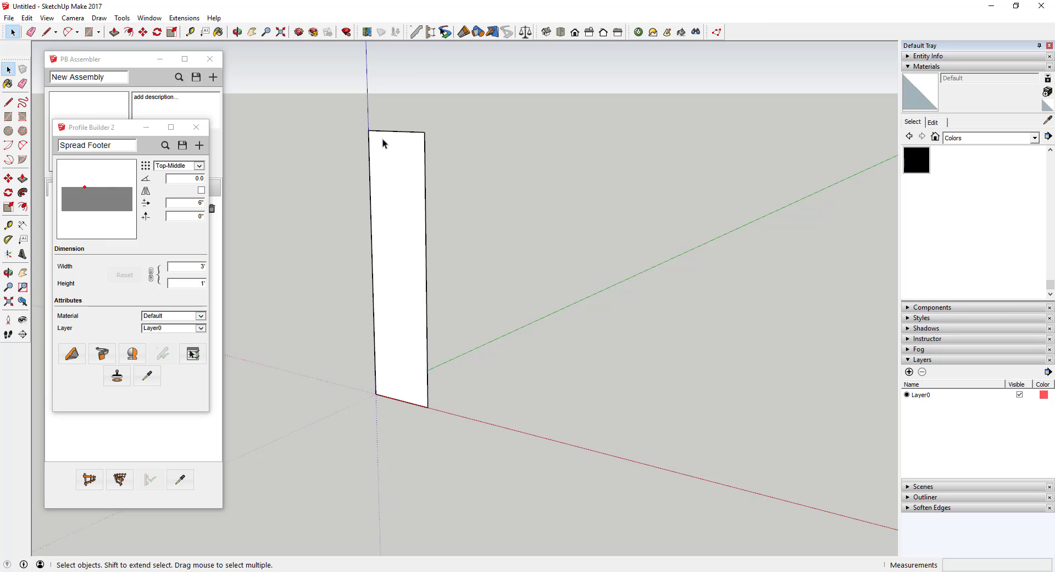
key(p)
click(410, 266)
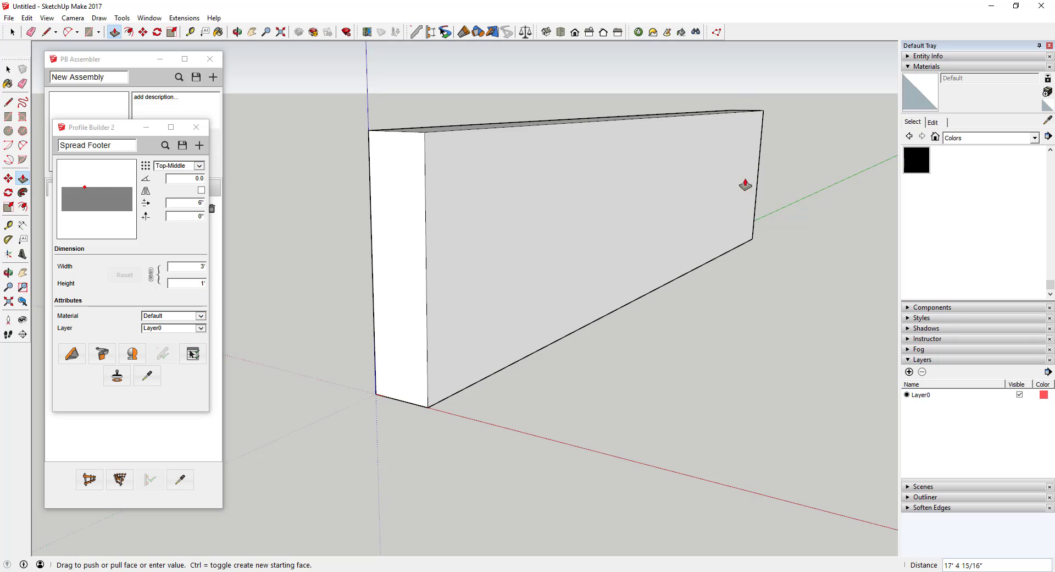
key(space)
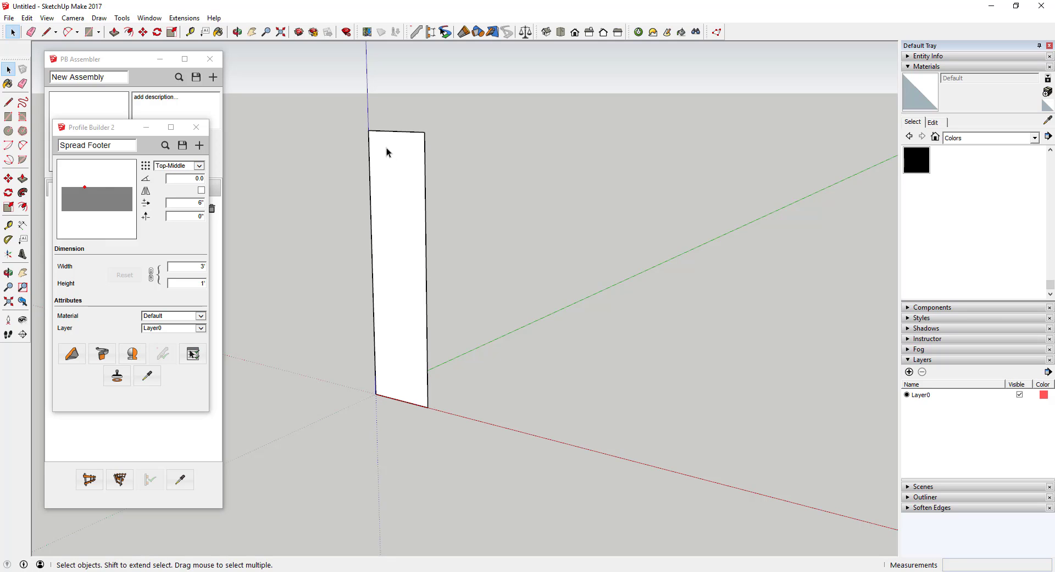
Step: Create a new profile named "Foundation Wall 1'W x 4'H" from the rectangle's face and edges
click(409, 239)
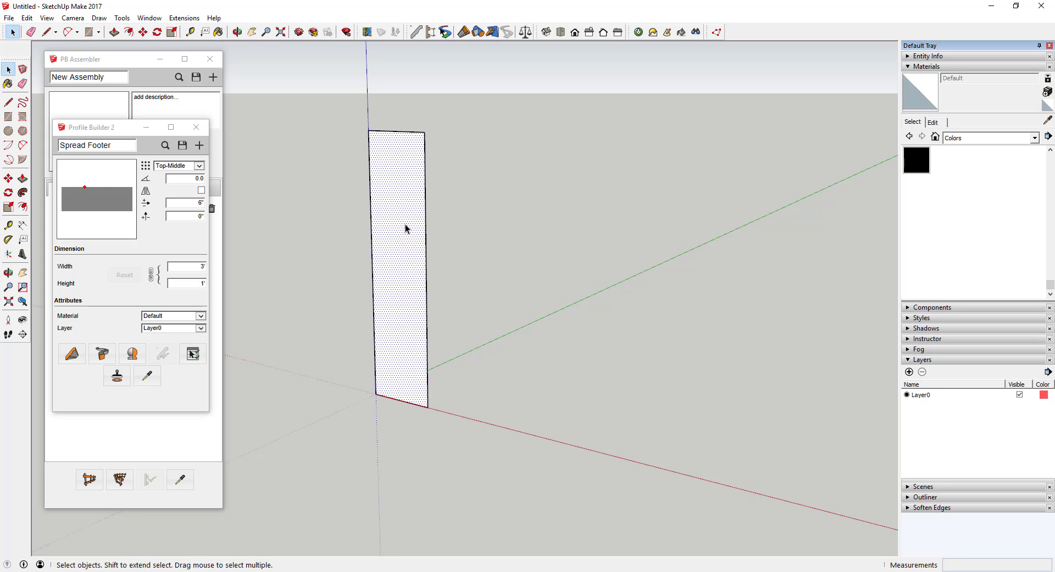
drag(314, 99, 514, 450)
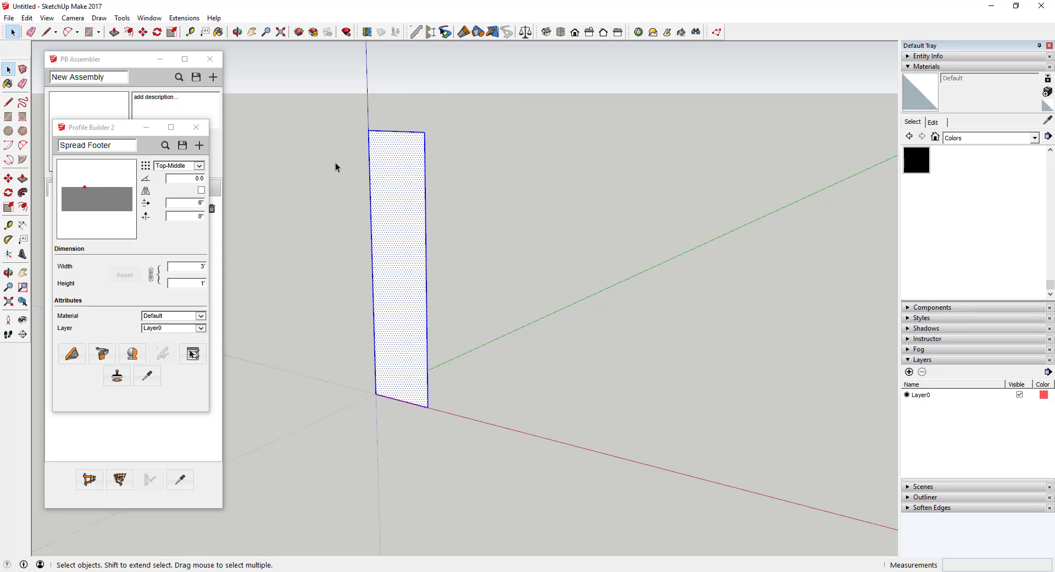
click(199, 147)
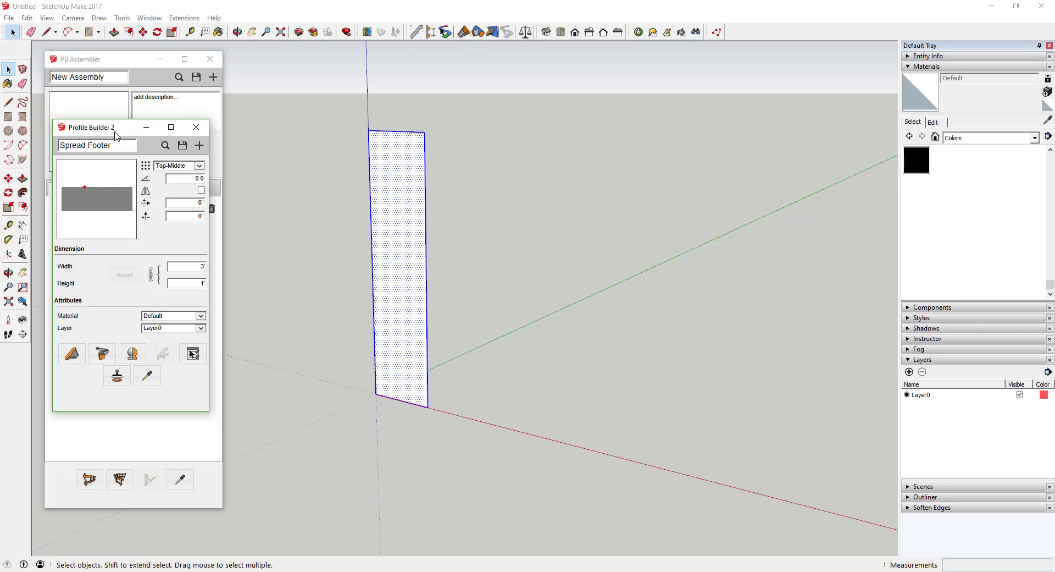
click(199, 145)
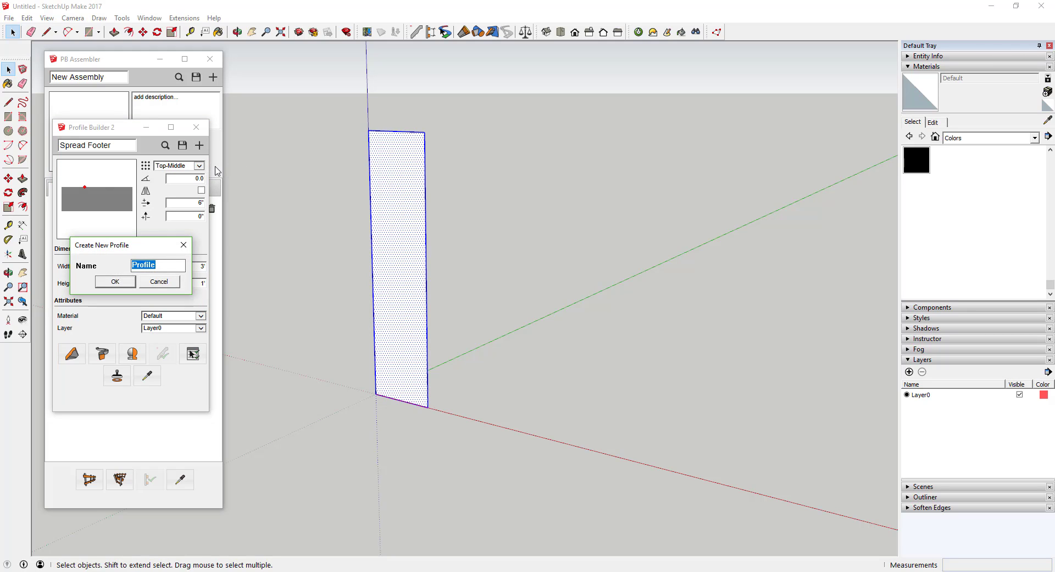
text(Fou)
text(ndation Wall)
text( 1')
text(W x 4'H)
key(Return)
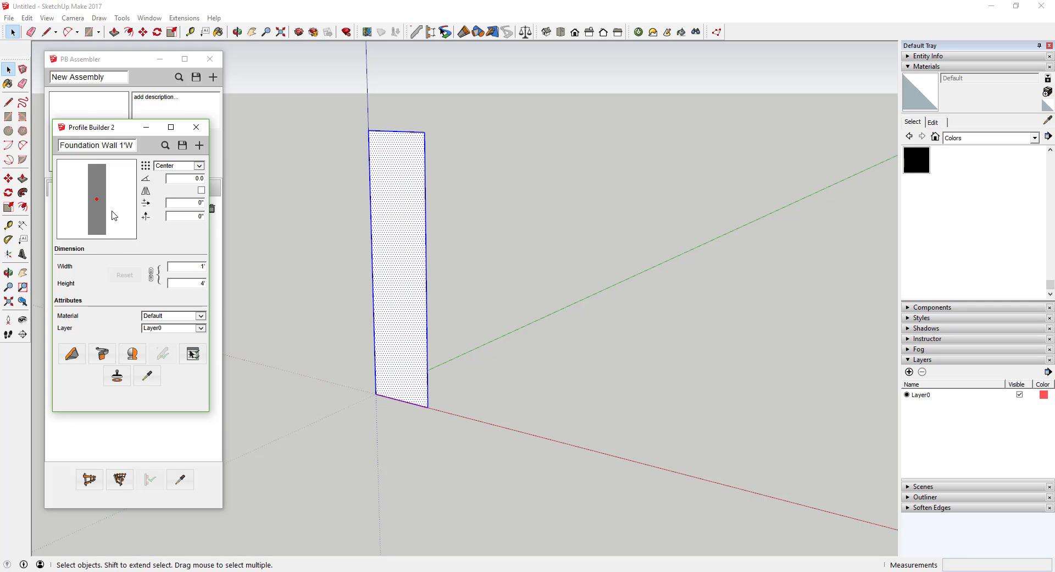
Step: Build a trial wall from the Foundation Wall profile along the green axis and delete it
click(76, 363)
click(498, 344)
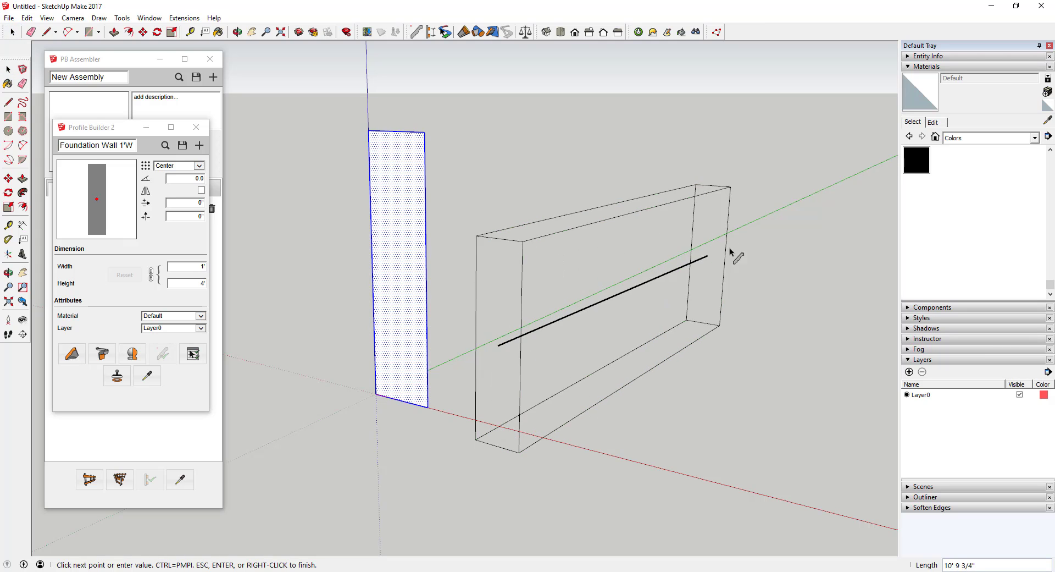
click(769, 229)
key(space)
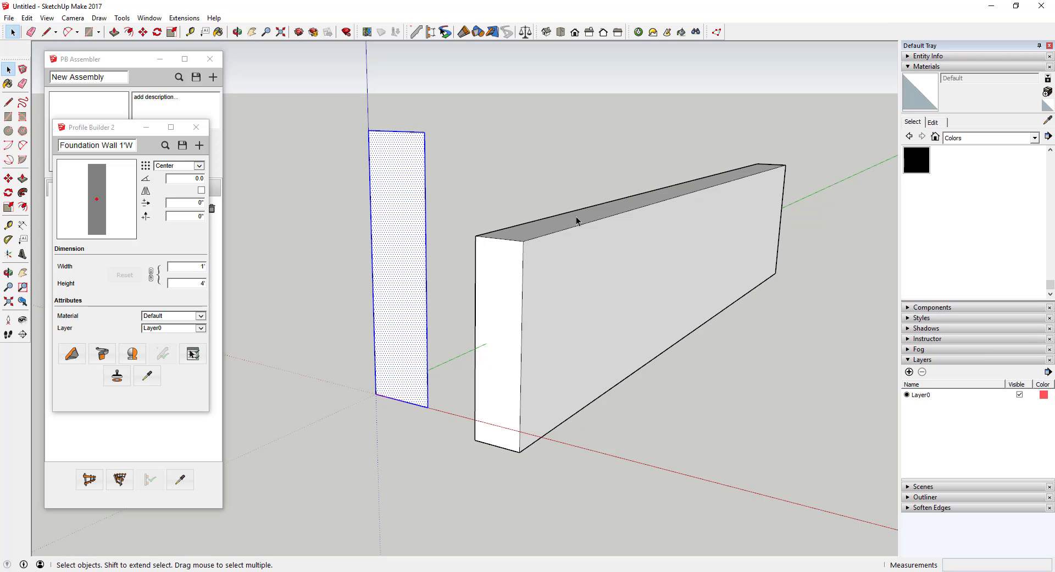
click(579, 257)
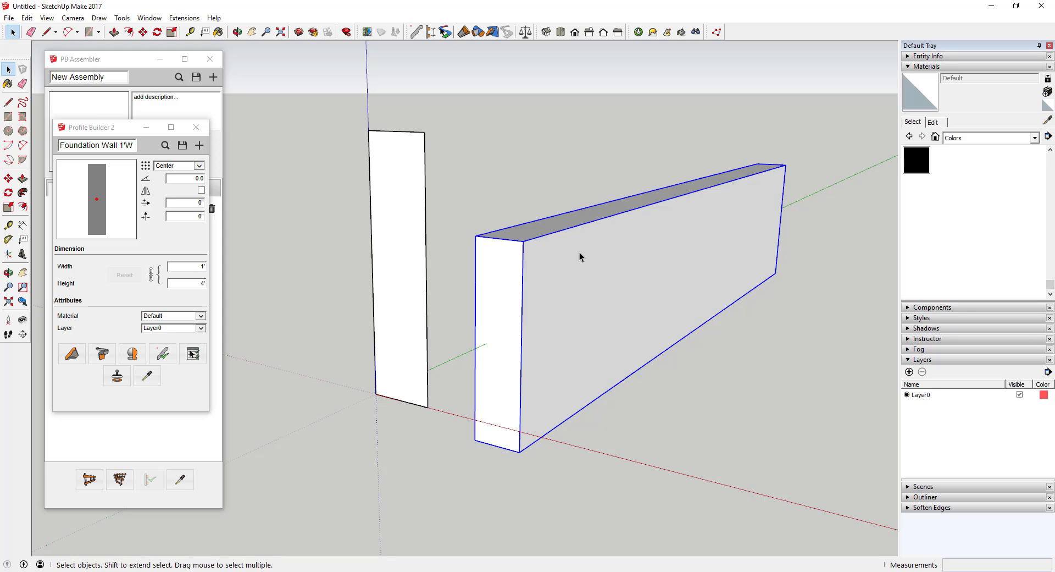
key(Delete)
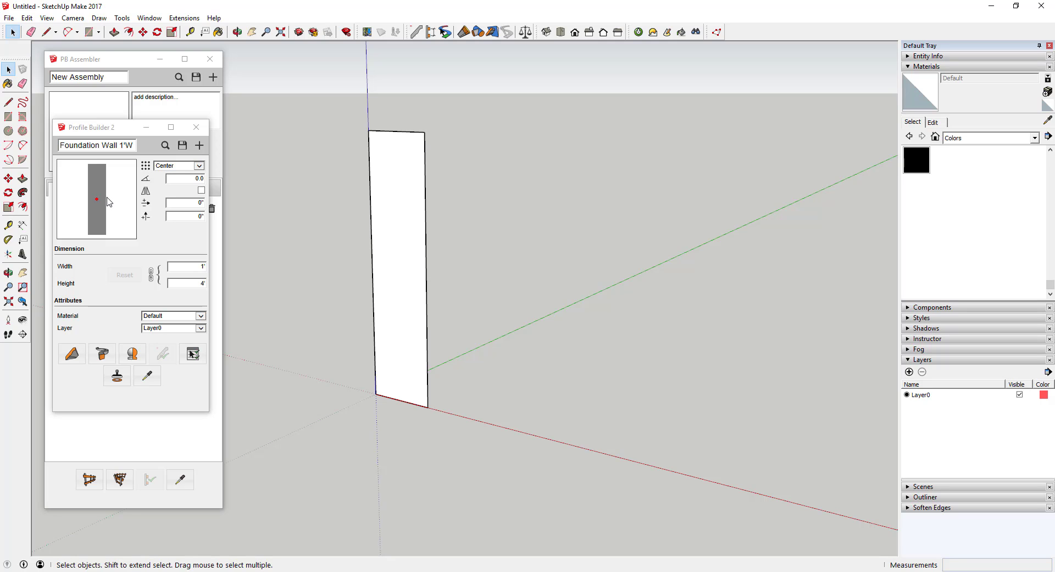
Step: Set the Foundation Wall profile's placement point to Bottom-Middle
click(171, 166)
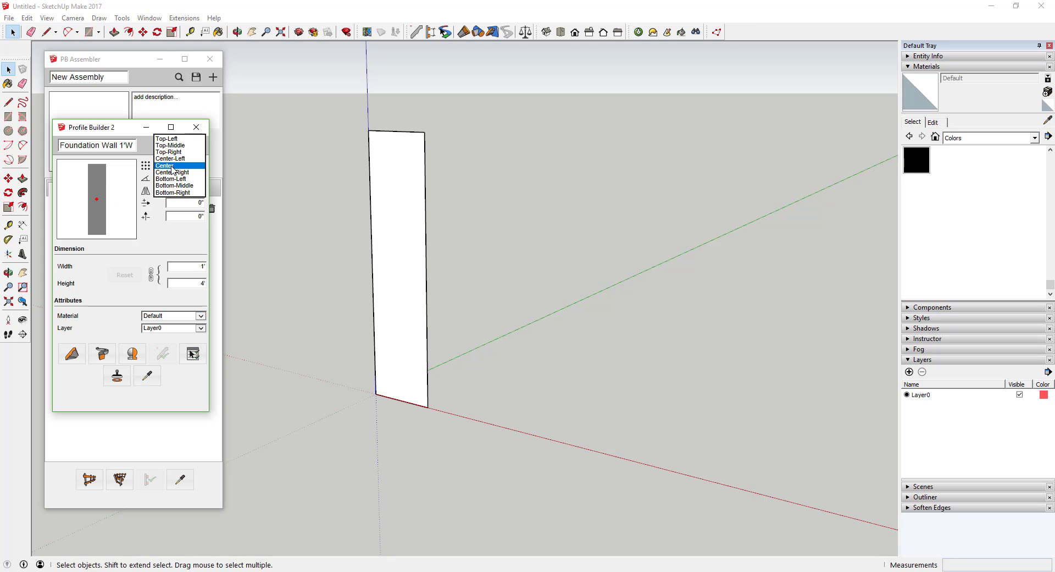
click(172, 166)
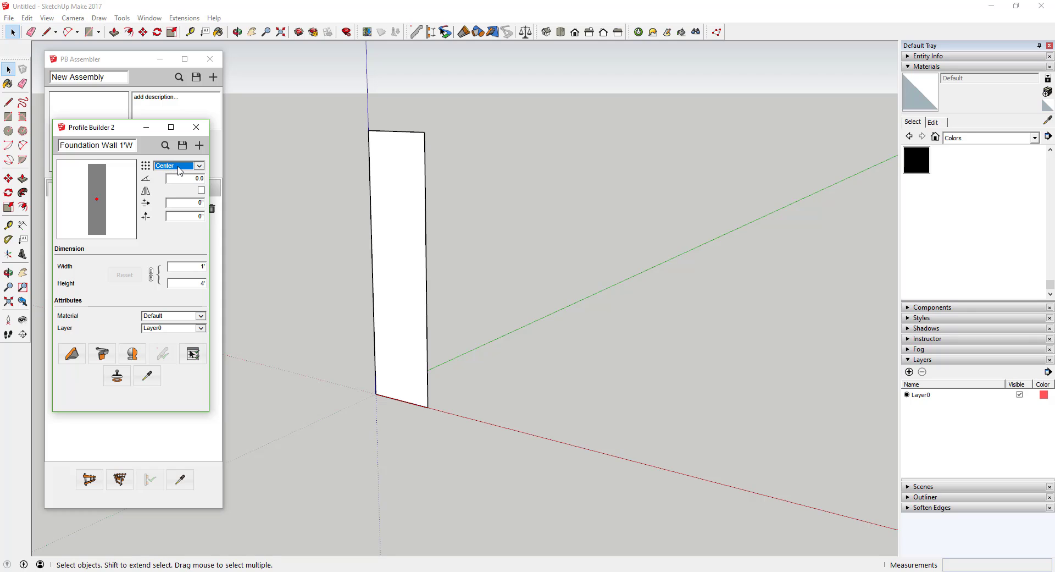
click(180, 165)
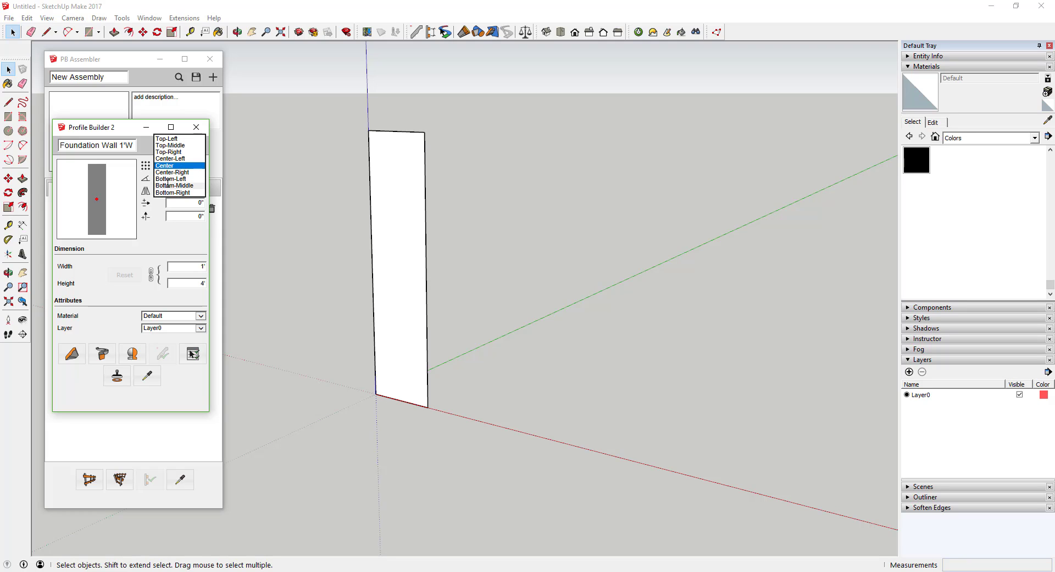
click(171, 185)
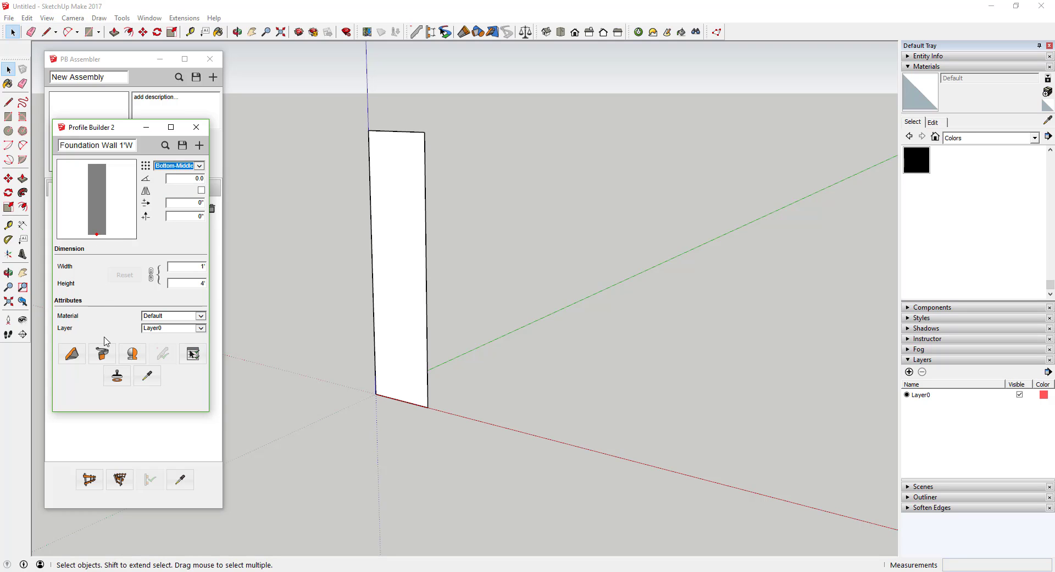
Step: Build a straight wall from the Foundation Wall profile along the green axis, beside the rectangle
click(72, 354)
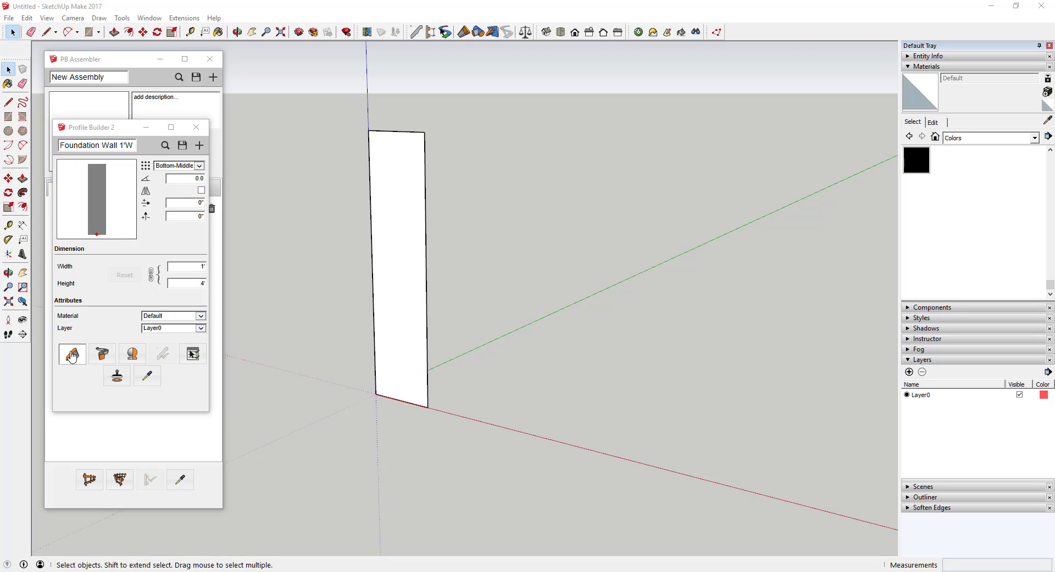
click(527, 347)
double_click(729, 252)
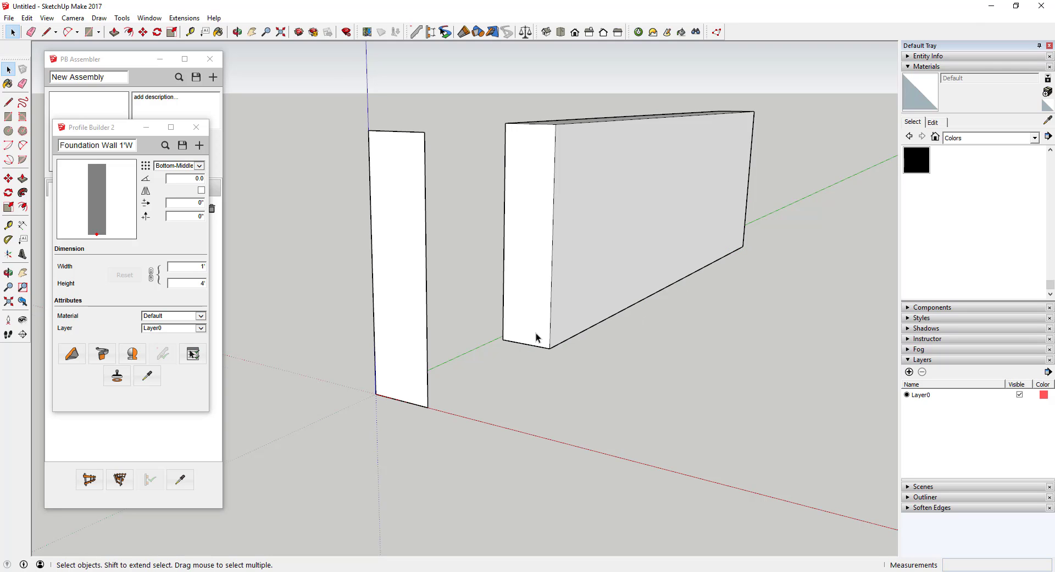
scroll(533, 338, up, 3)
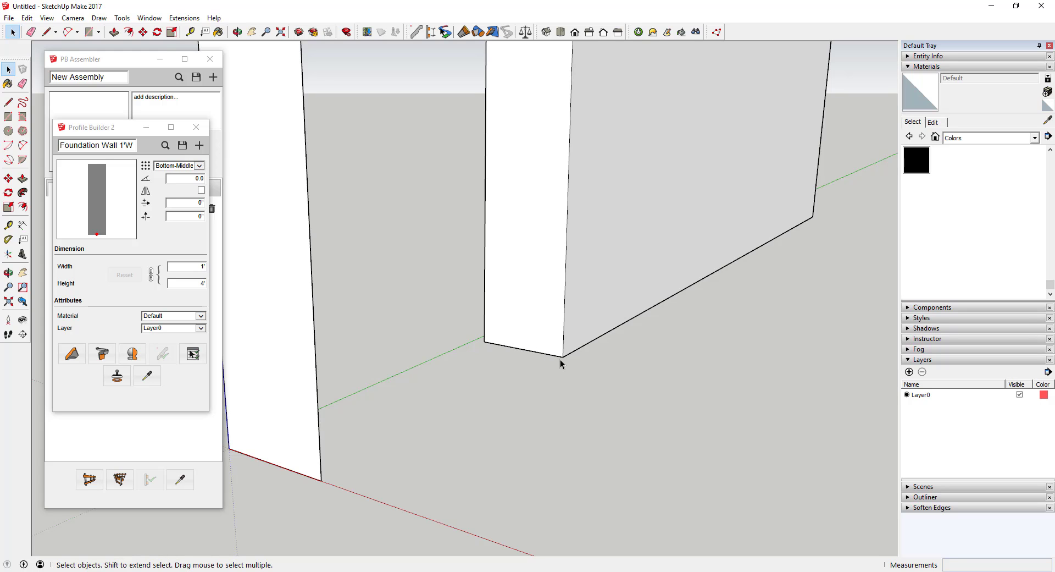
scroll(751, 230, down, 5)
scroll(565, 249, up, 4)
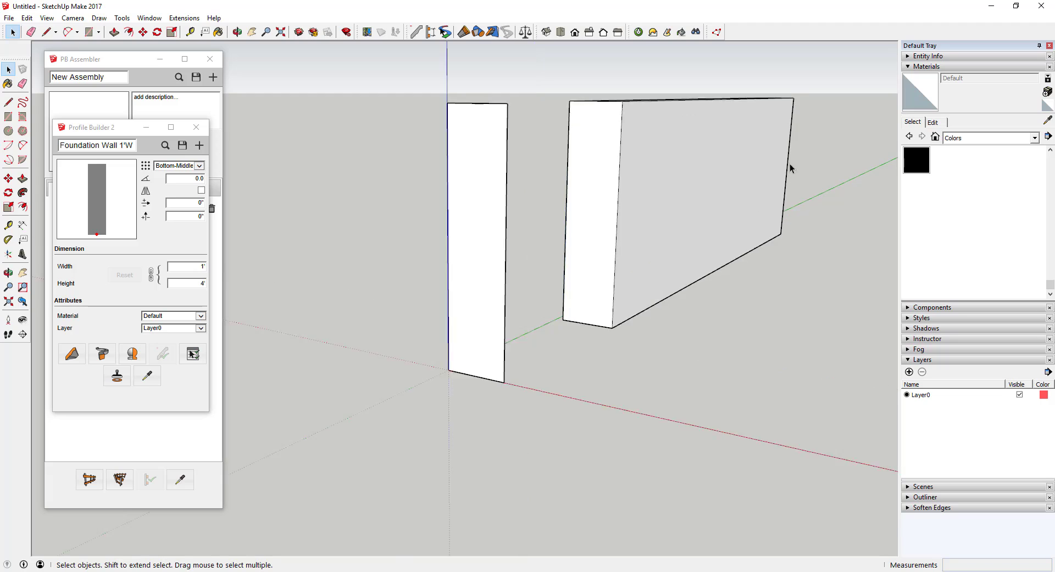
scroll(702, 167, down, 3)
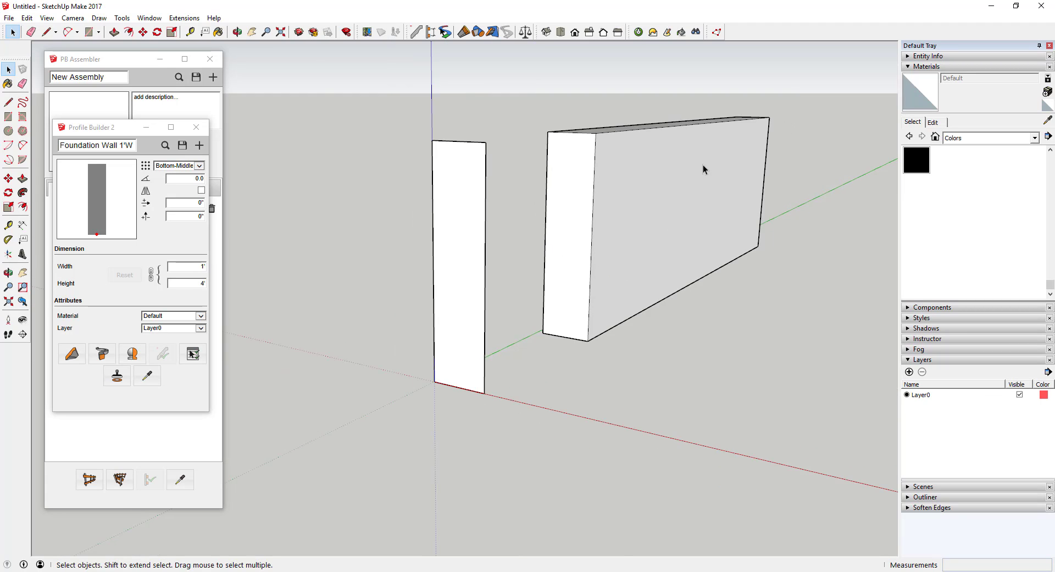
scroll(702, 167, up, 4)
scroll(702, 167, down, 3)
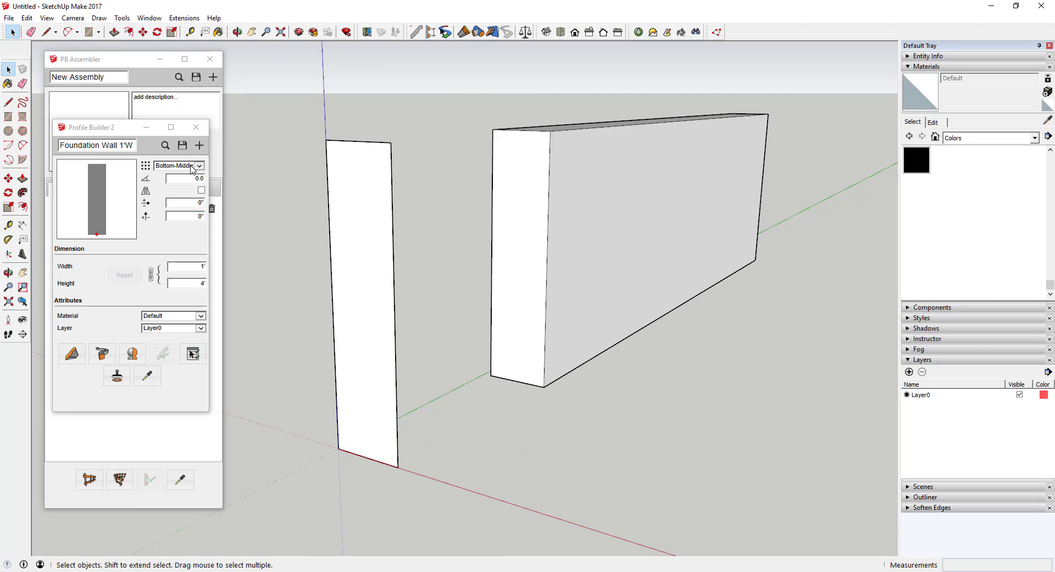
Step: Paint the built wall with Concrete Aggregate Smoke from the Asphalt and Concrete materials
click(986, 140)
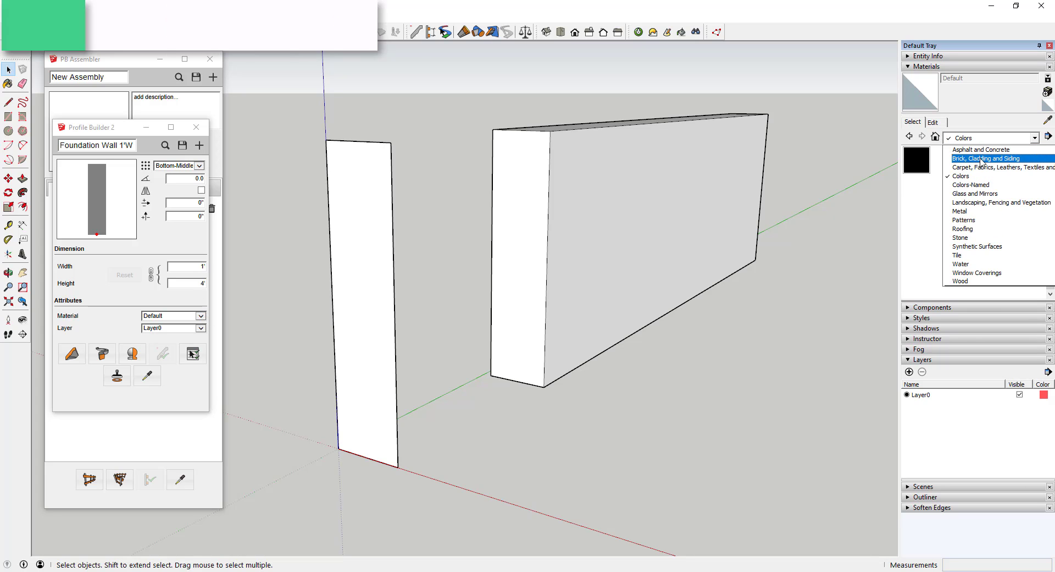
click(981, 149)
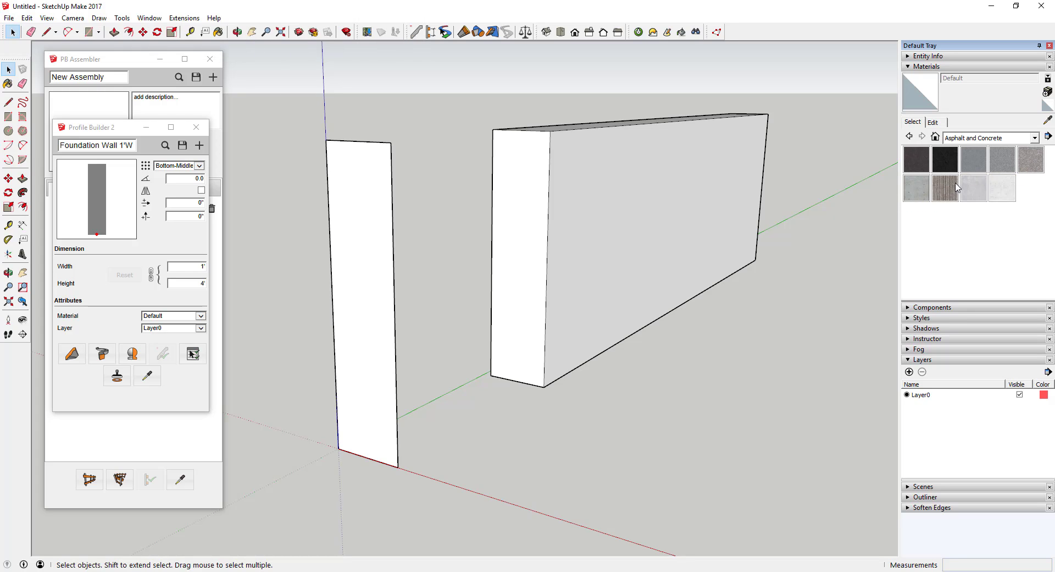
click(1028, 159)
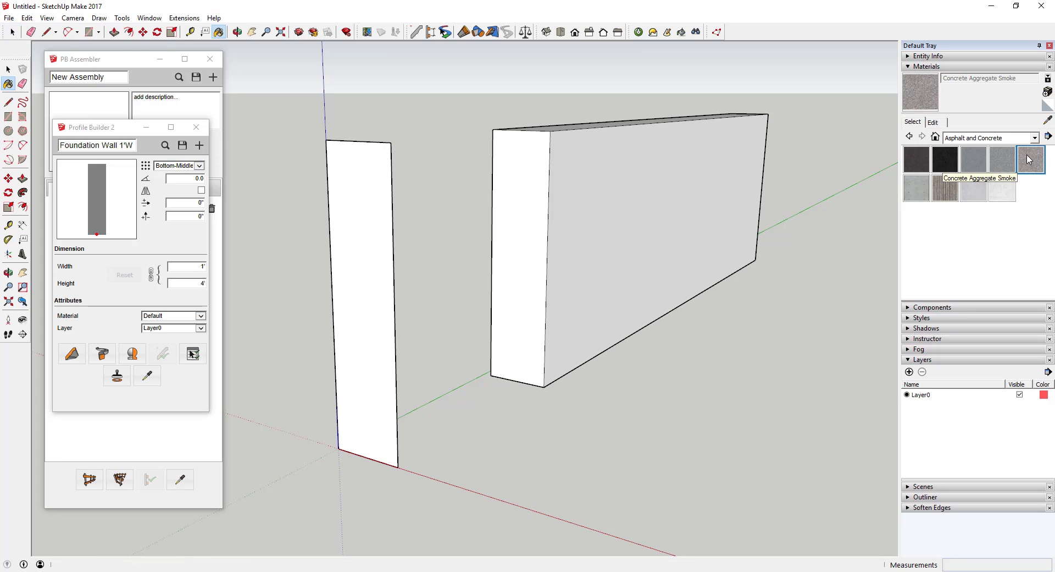
click(619, 180)
key(space)
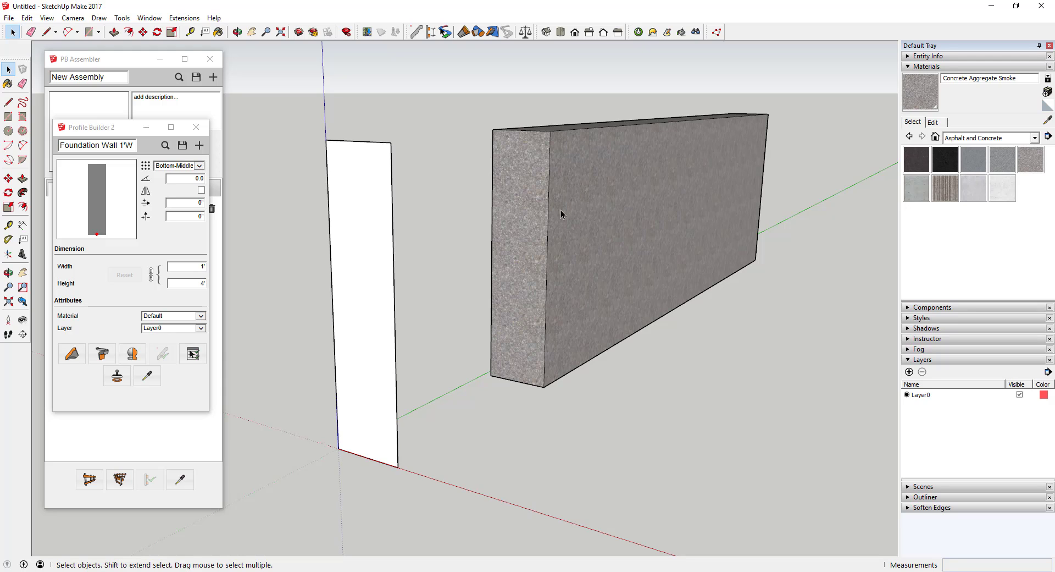
Step: Set the profile's material to Concrete Aggregate Smoke and save it as Foundation Wall 1'W x 4'H in the Profile Builder Profiles folder
click(201, 316)
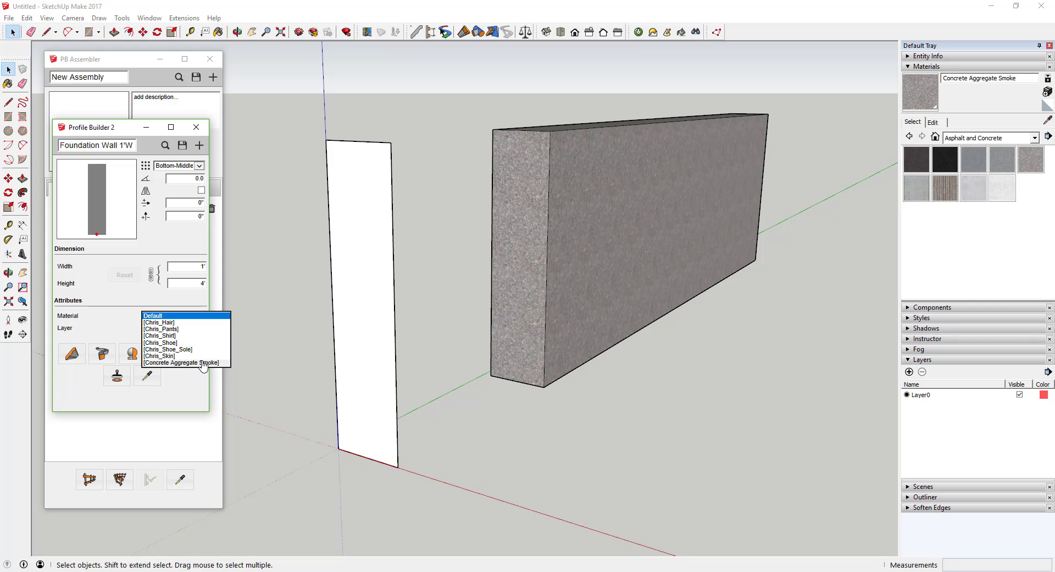
click(123, 321)
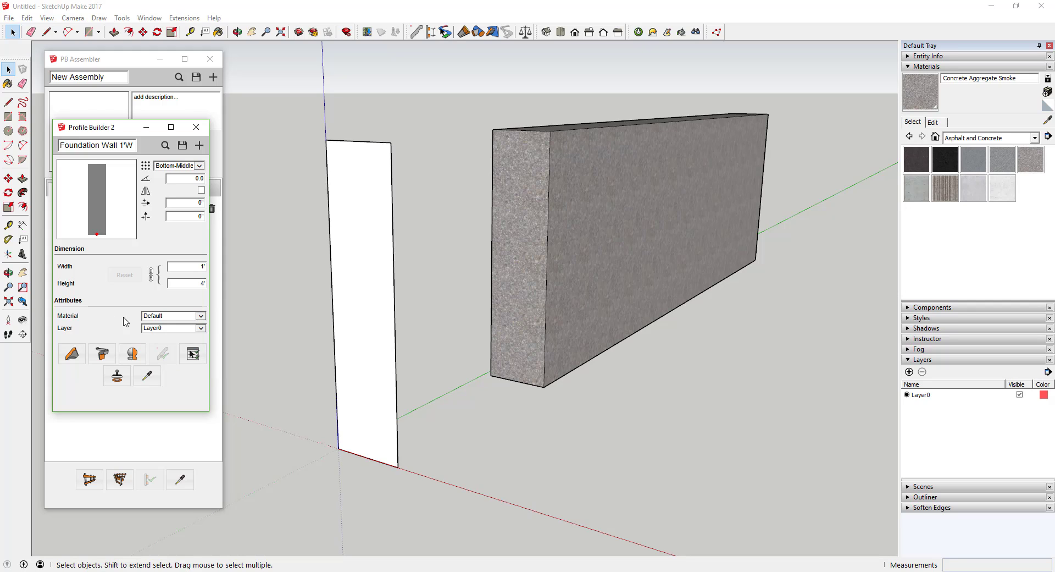
click(201, 316)
click(185, 149)
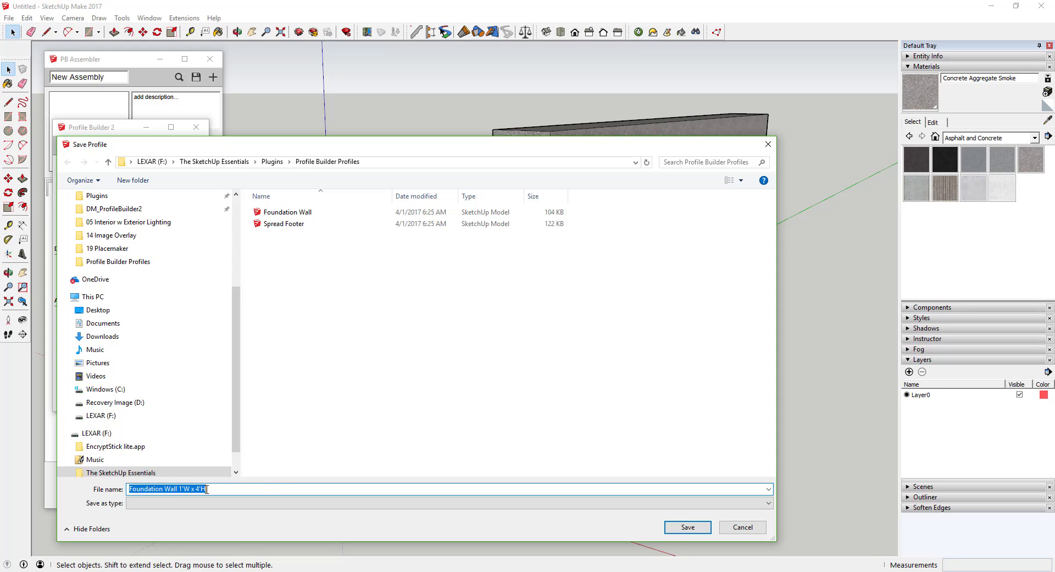
click(685, 528)
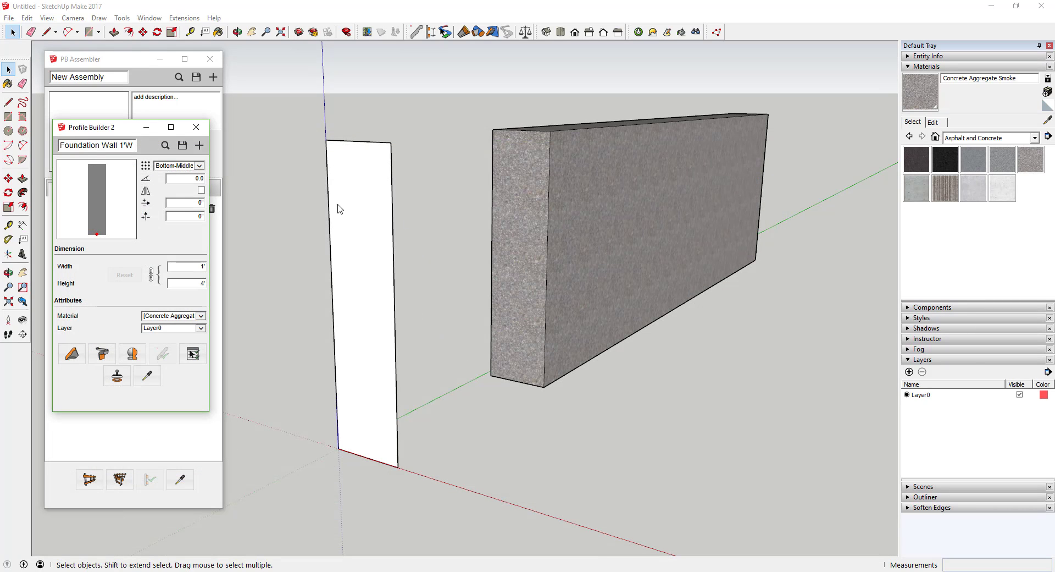
Step: Check the saved foundation wall profile in the profile library
click(146, 297)
click(165, 145)
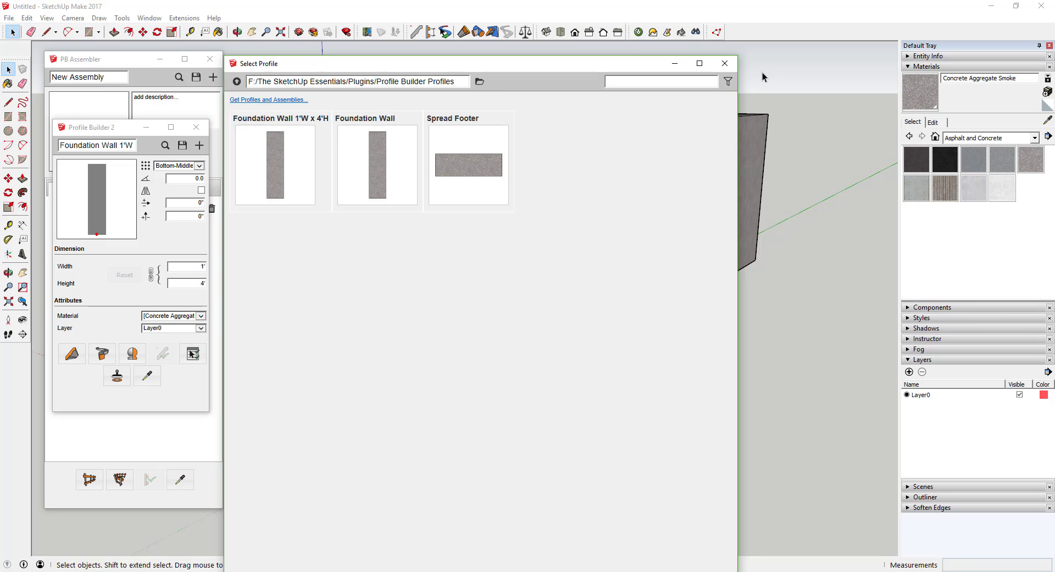
click(725, 63)
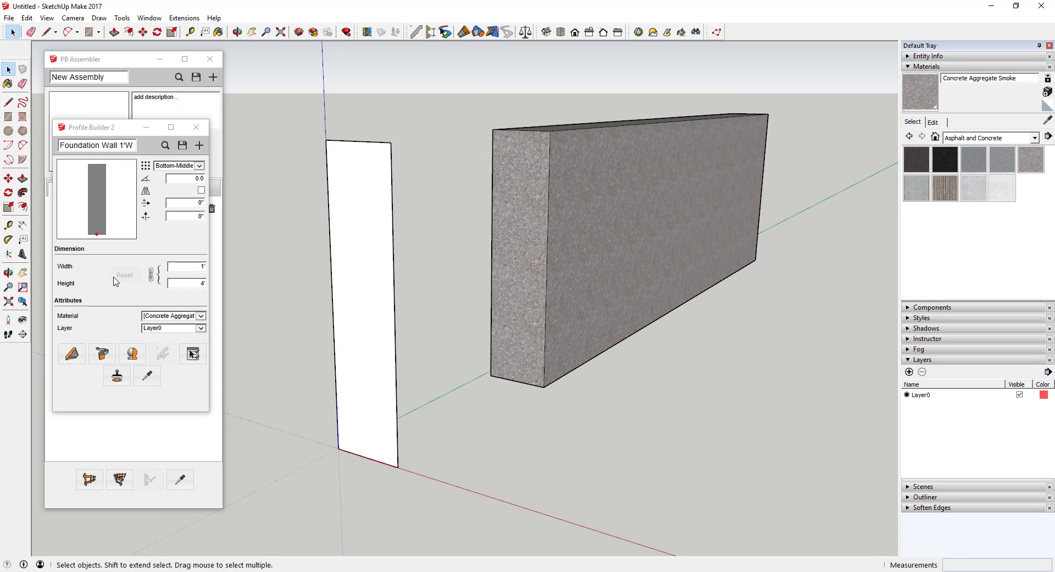
Step: Build a second wall about 14' long from the Foundation Wall profile along the green axis, beside the first wall
click(72, 353)
click(583, 426)
click(829, 263)
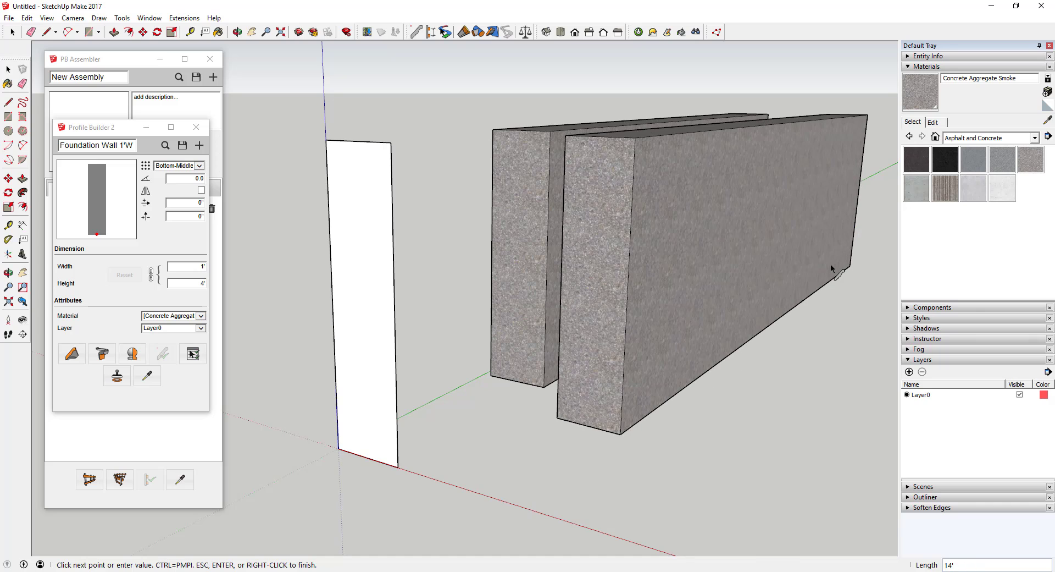
key(space)
scroll(660, 292, down, 2)
scroll(689, 278, up, 4)
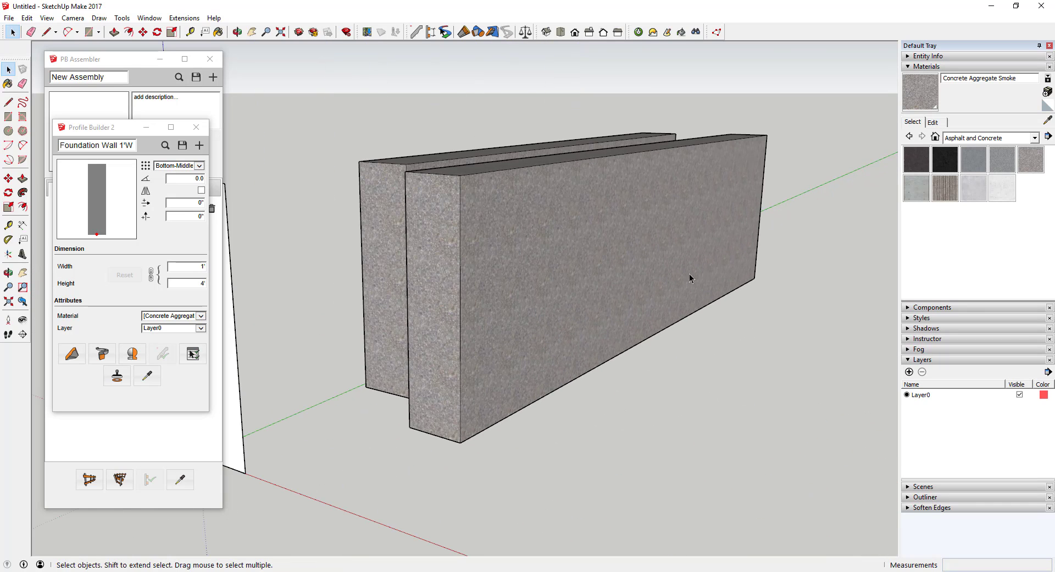
Step: Erase both concrete walls, keeping the profile rectangle at the origin
key(e)
drag(558, 165, 418, 156)
key(space)
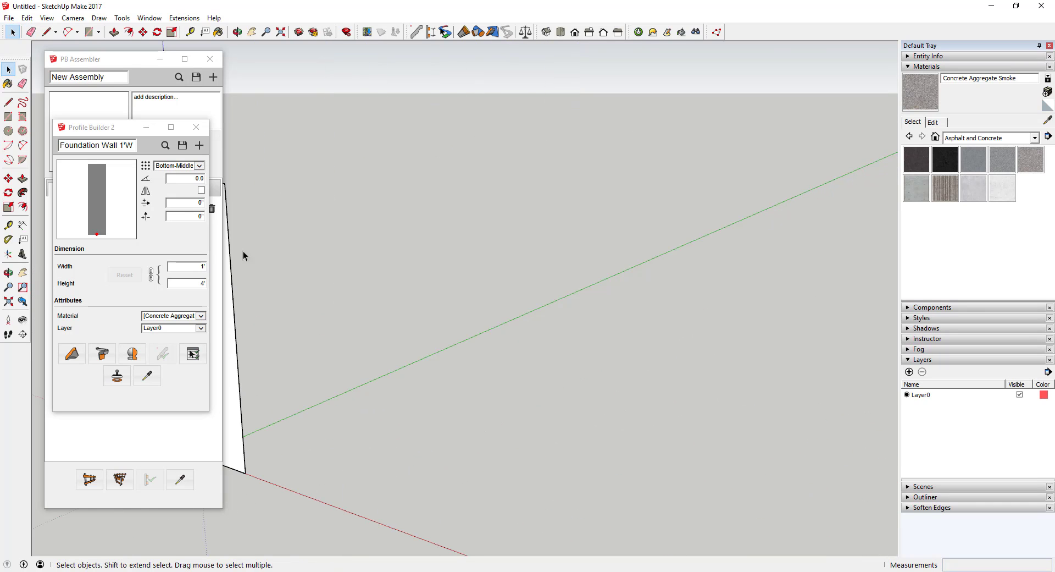
Step: Draw a footer outline 3' wide and 1' high, centered directly below the wall rectangle, starting from the midpoint of its bottom edge
scroll(290, 271, down, 3)
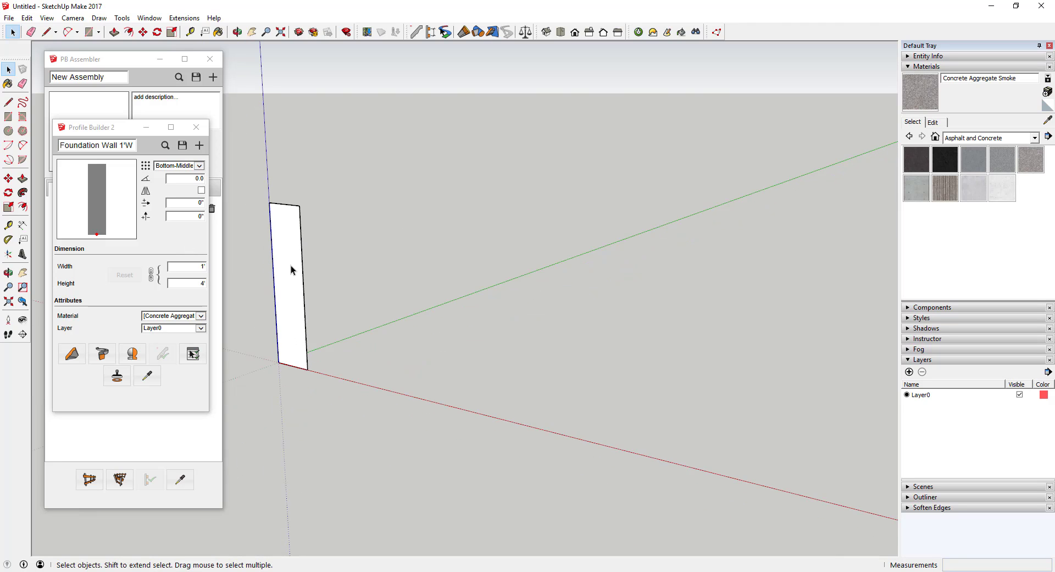
scroll(427, 297, up, 2)
middle_drag(427, 297, 536, 239)
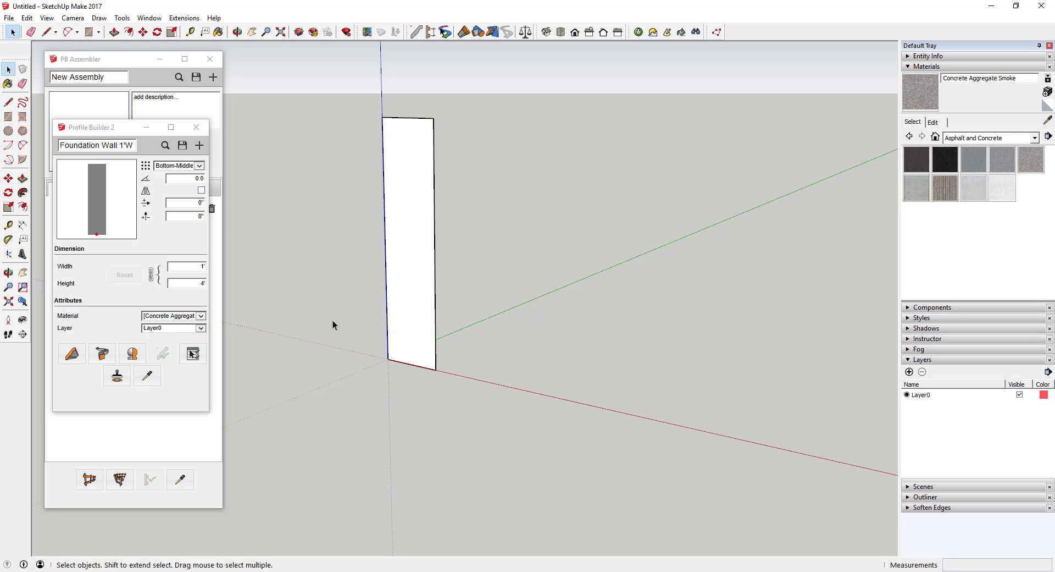
key(l)
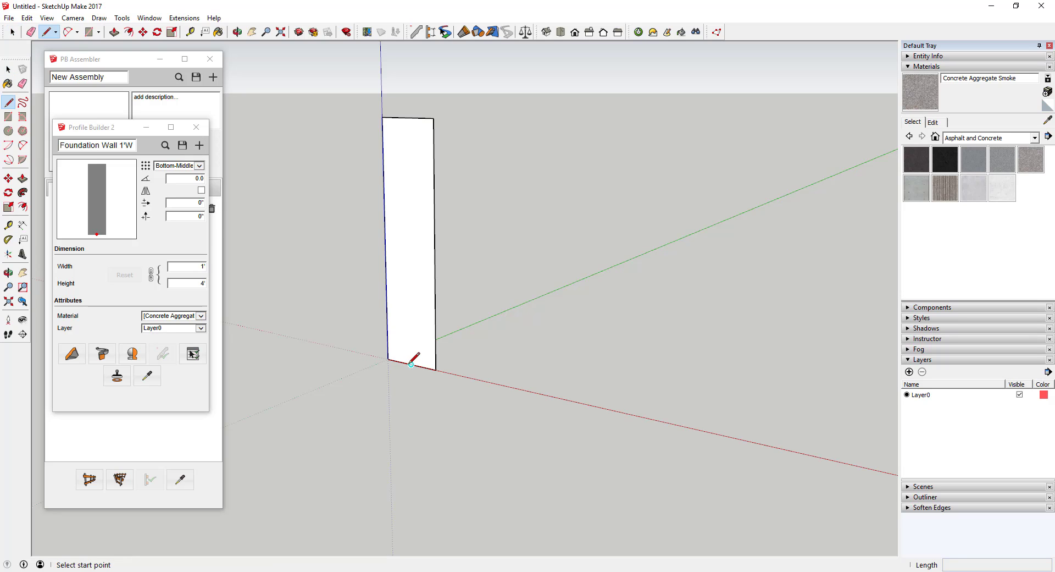
click(411, 364)
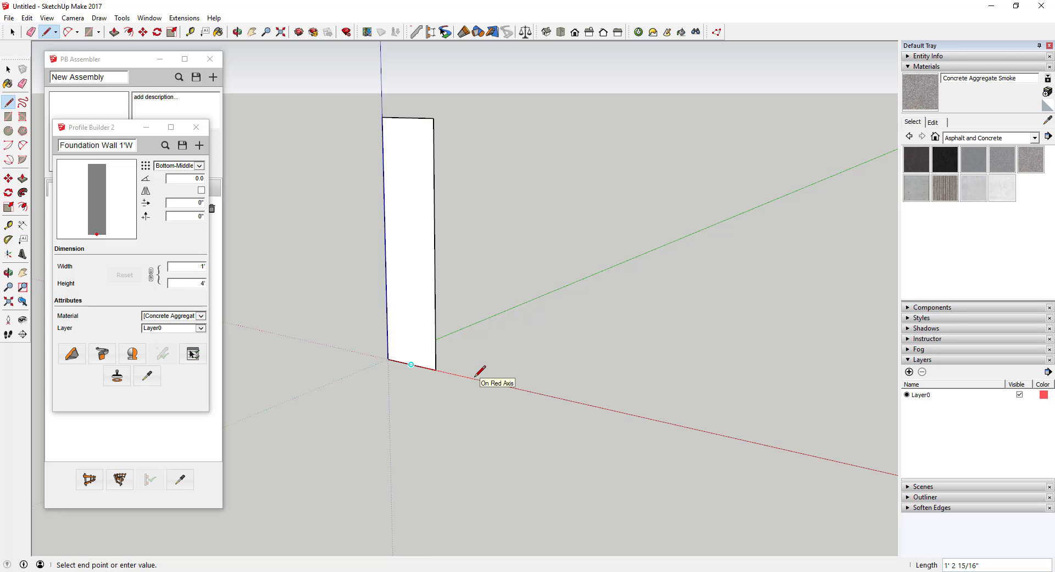
text(1)
key(Return)
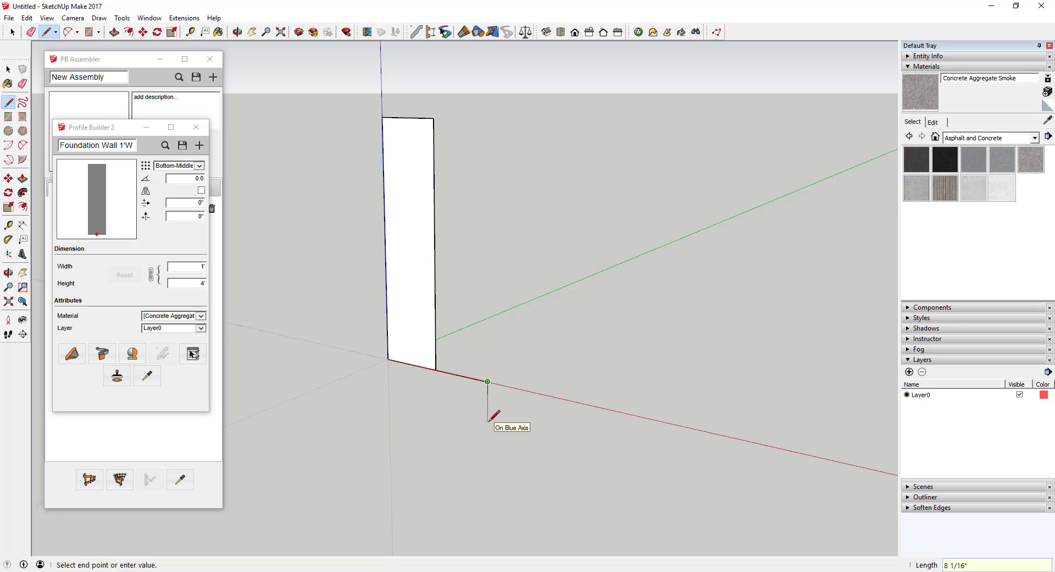
click(486, 440)
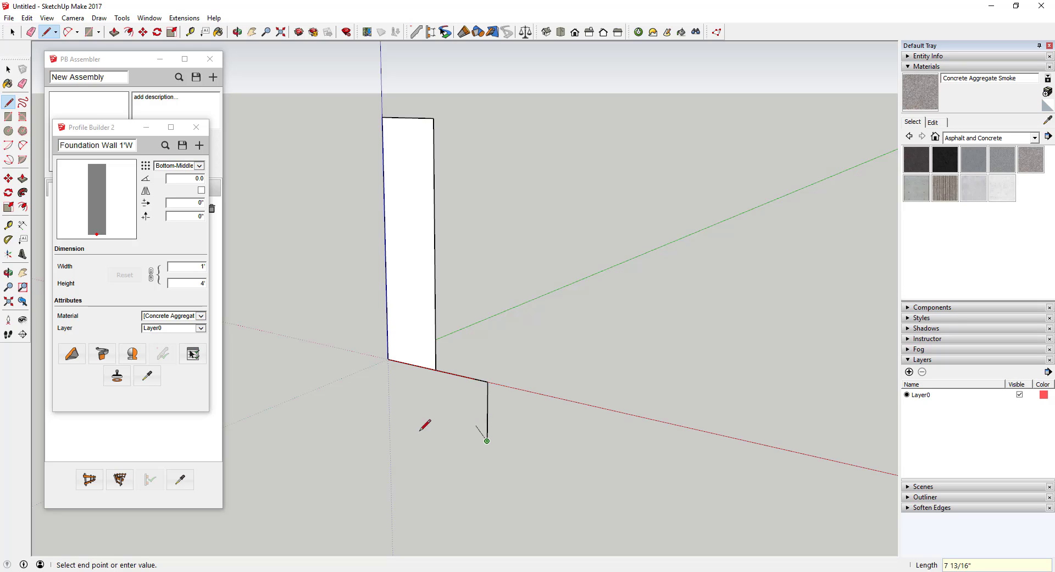
click(346, 402)
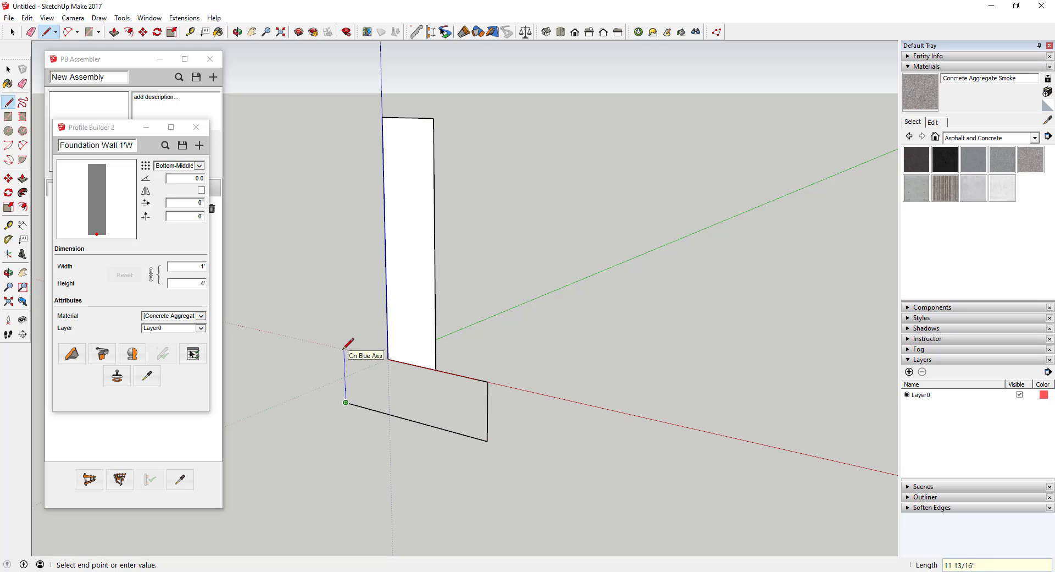
click(389, 351)
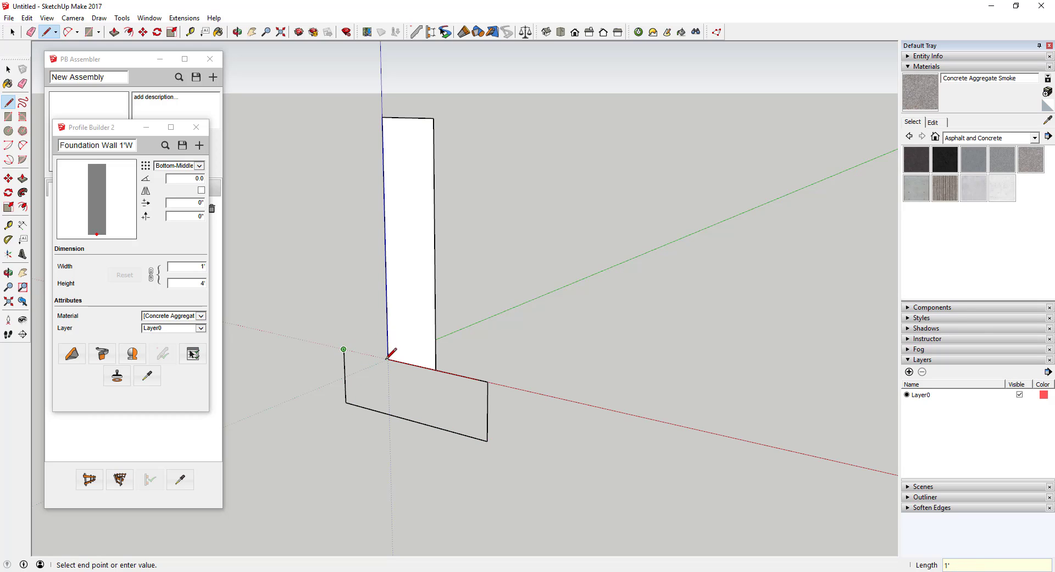
click(418, 365)
key(space)
Step: Create a new profile named Footer 3'W x 1'H from the footer face and its edges
double_click(437, 399)
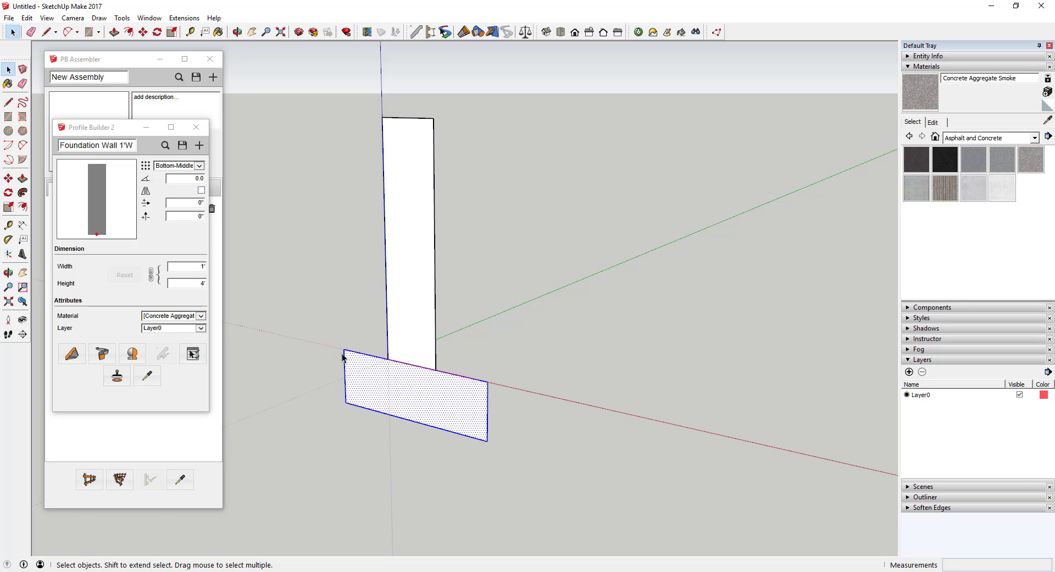
drag(309, 336, 539, 486)
click(199, 144)
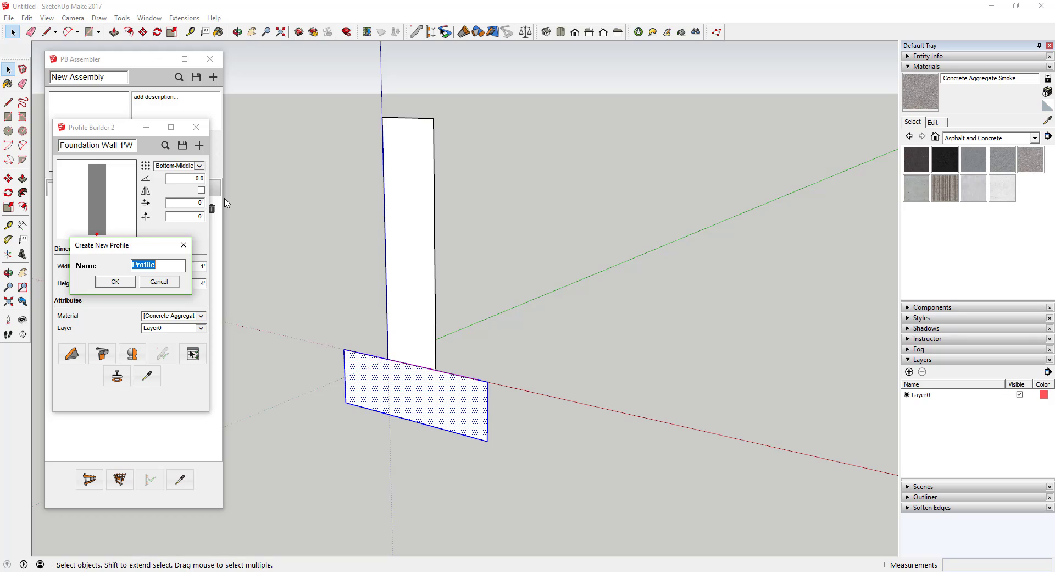
text(Foot)
text(er 3'W x 1'H)
click(115, 282)
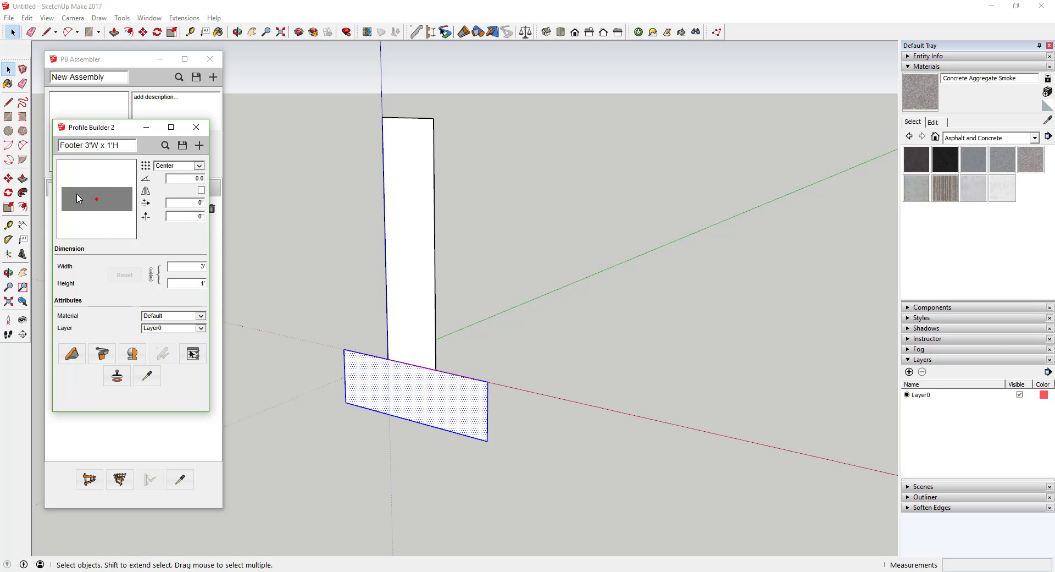
Step: Build a trial footer from the Footer 3'W x 1'H profile along the green axis and erase it
click(72, 353)
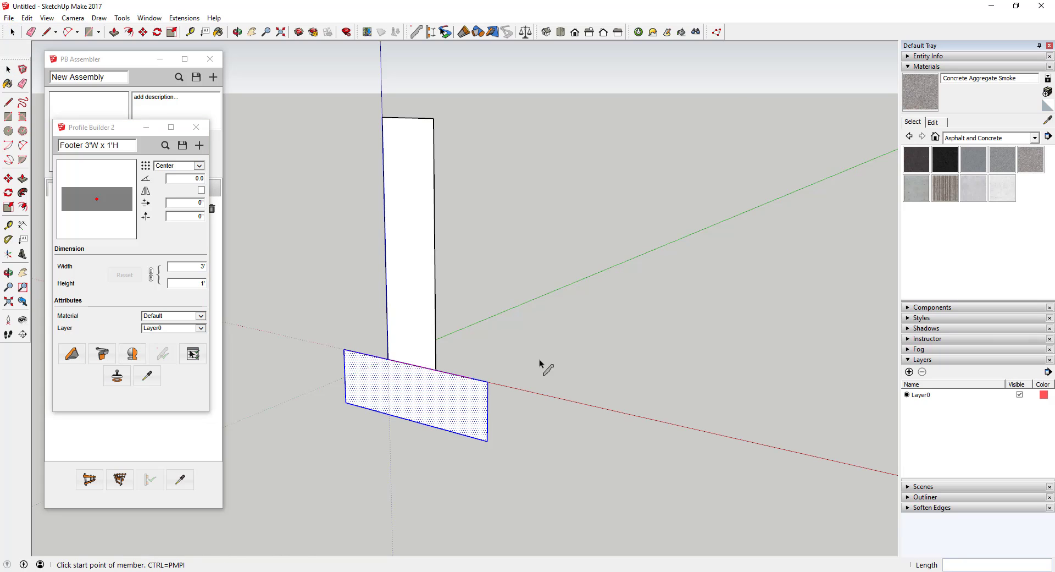
click(539, 358)
double_click(728, 257)
mouse_move(706, 256)
middle_down()
mouse_move(704, 332)
mouse_move(662, 277)
mouse_move(608, 330)
mouse_move(638, 342)
middle_up()
key(e)
click(633, 346)
key(space)
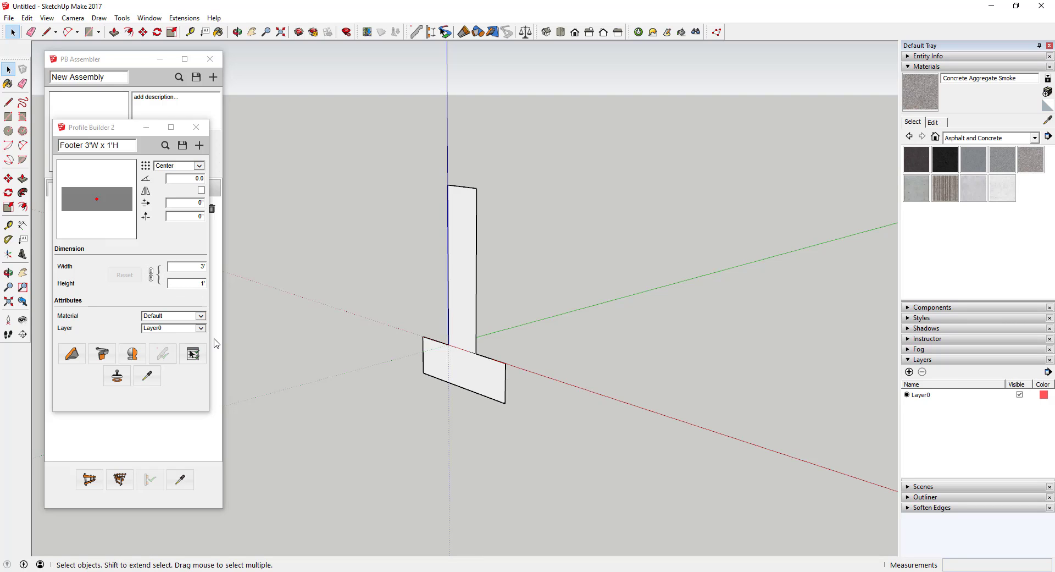
Step: Set the footer profile's material to Concrete Aggregate Smoke and its placement point to Top-Middle
click(196, 315)
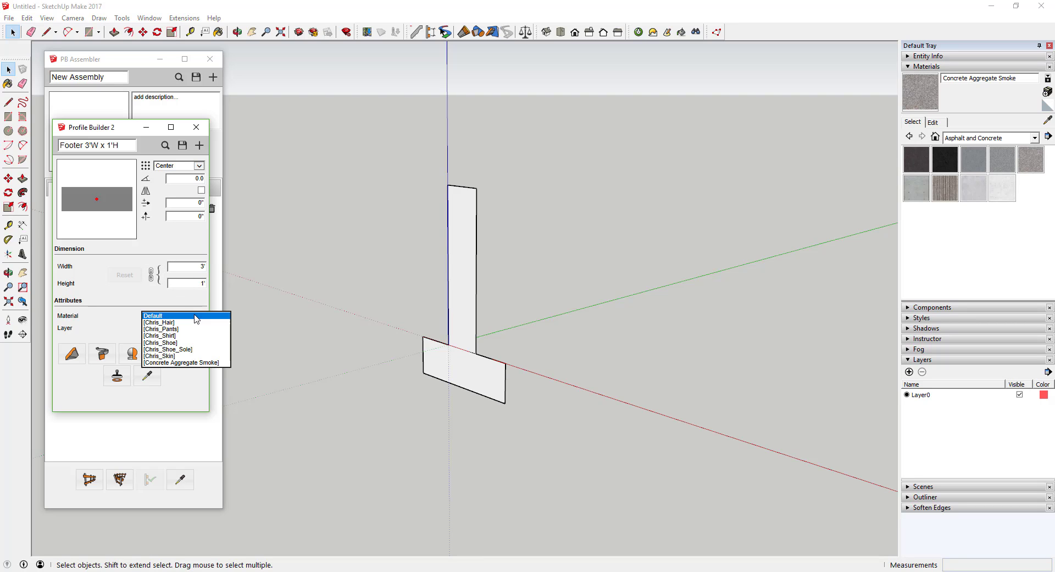
click(208, 362)
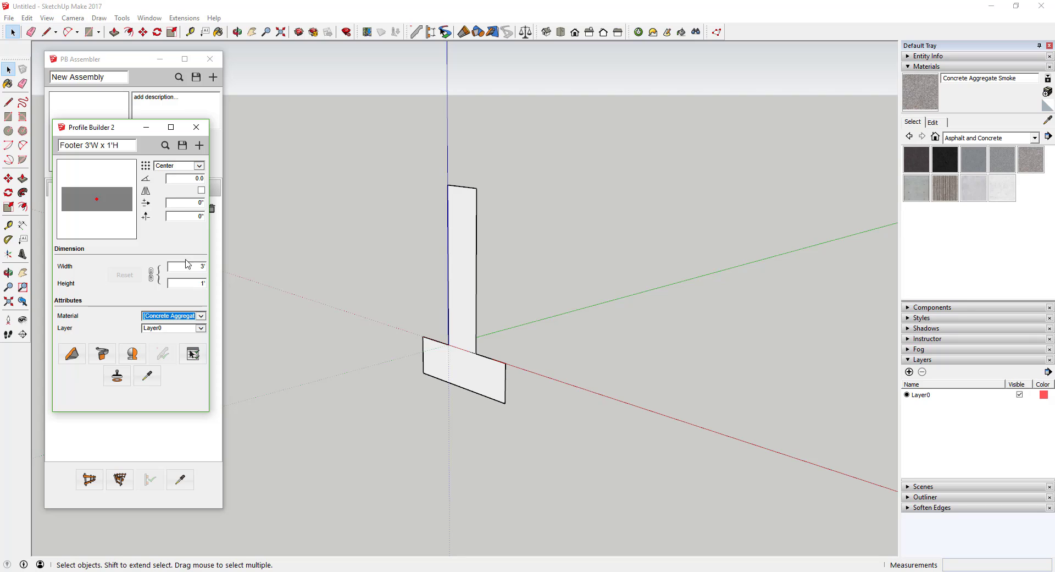
click(178, 166)
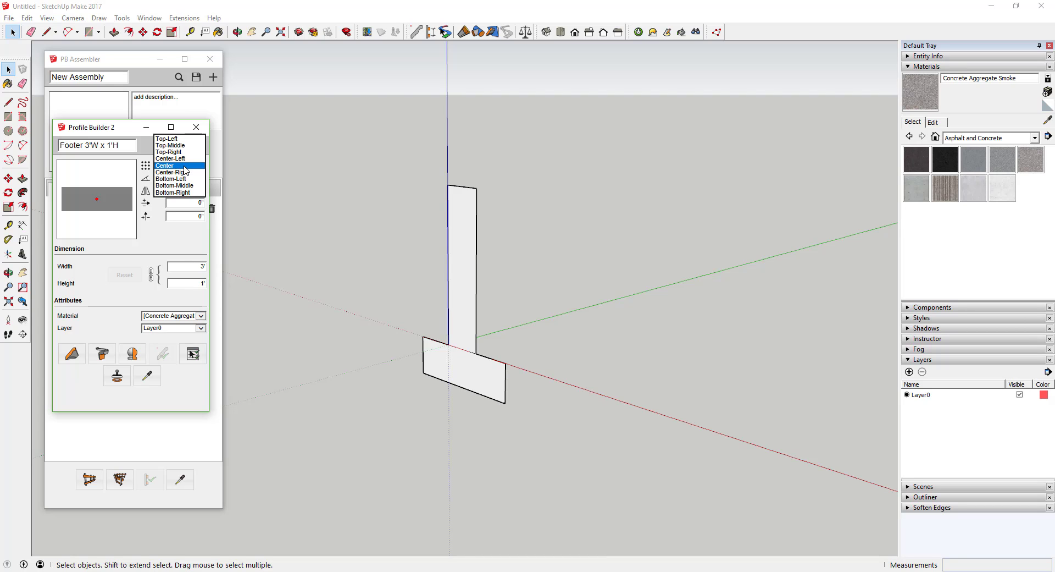
click(170, 146)
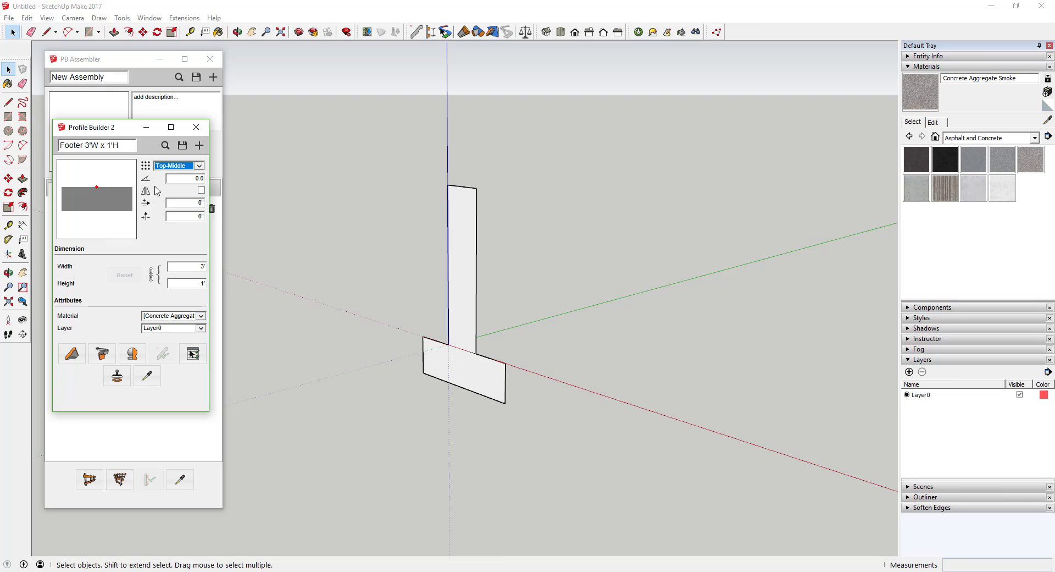
Step: Build a straight footer about 15' 6" long from the Footer profile along the green axis, beside the drawn outlines
click(72, 354)
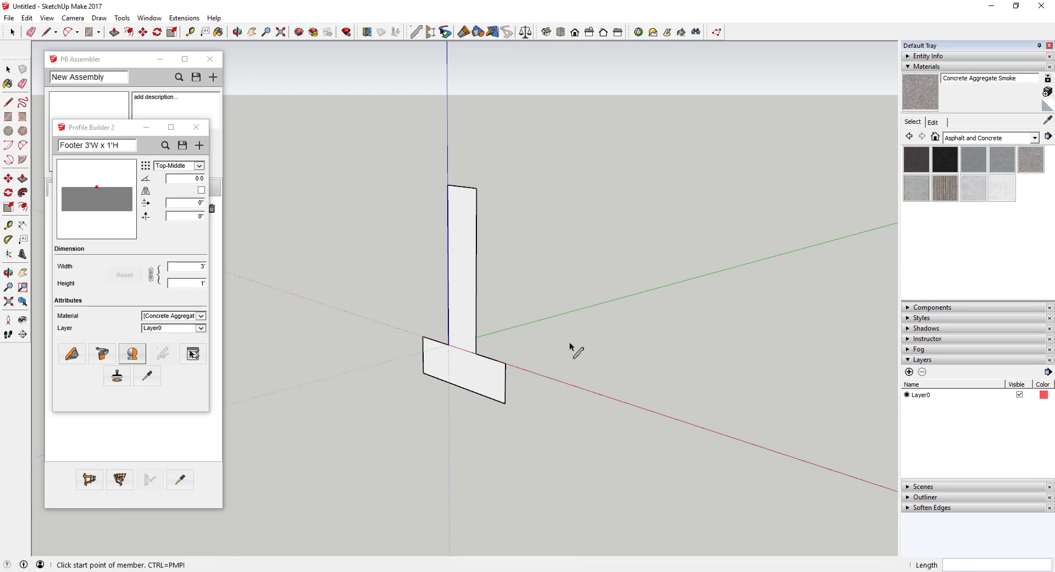
click(566, 337)
click(829, 263)
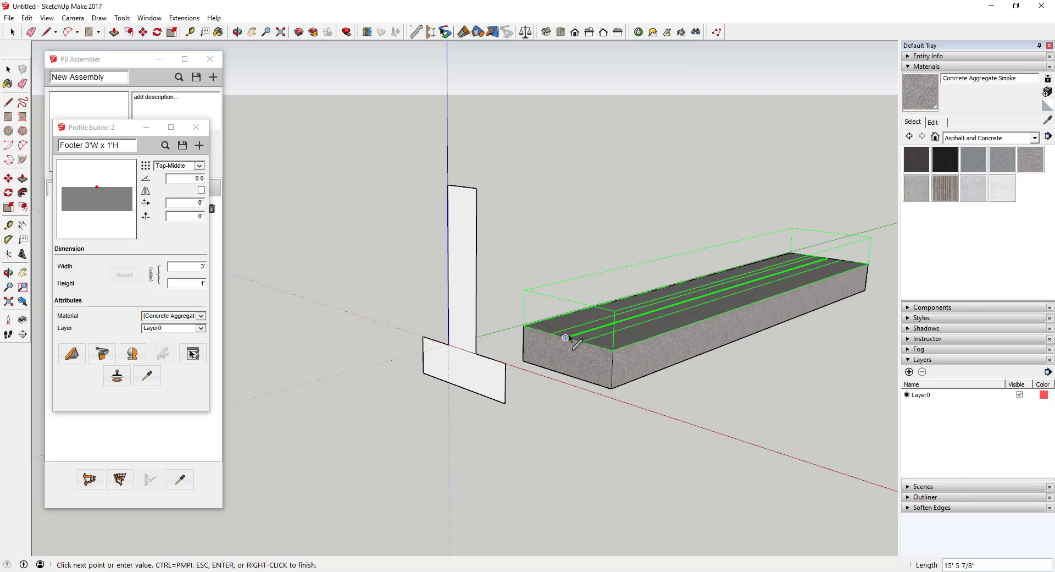
key(Return)
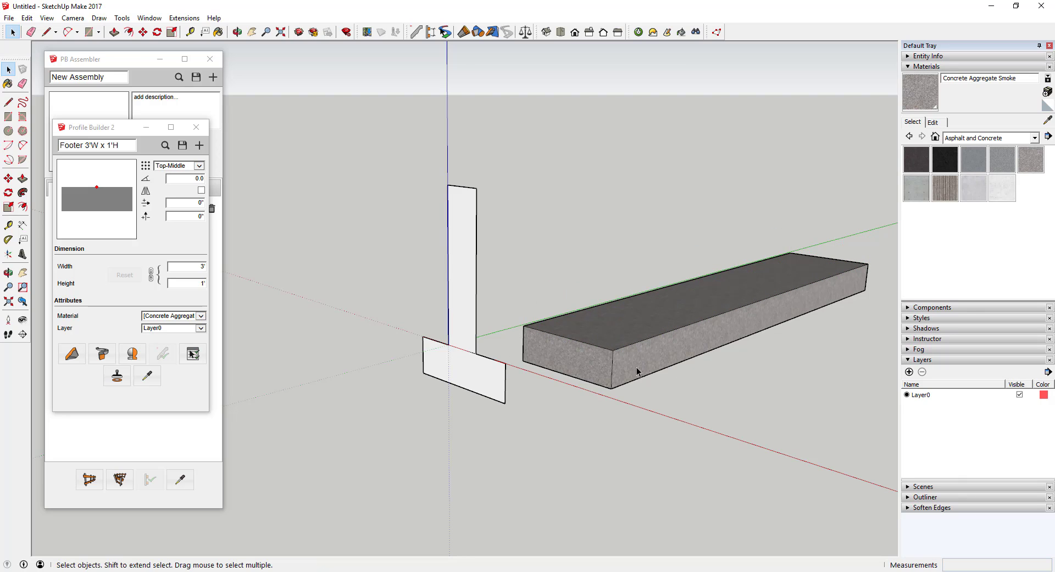
scroll(637, 373, down, 2)
scroll(659, 344, up, 2)
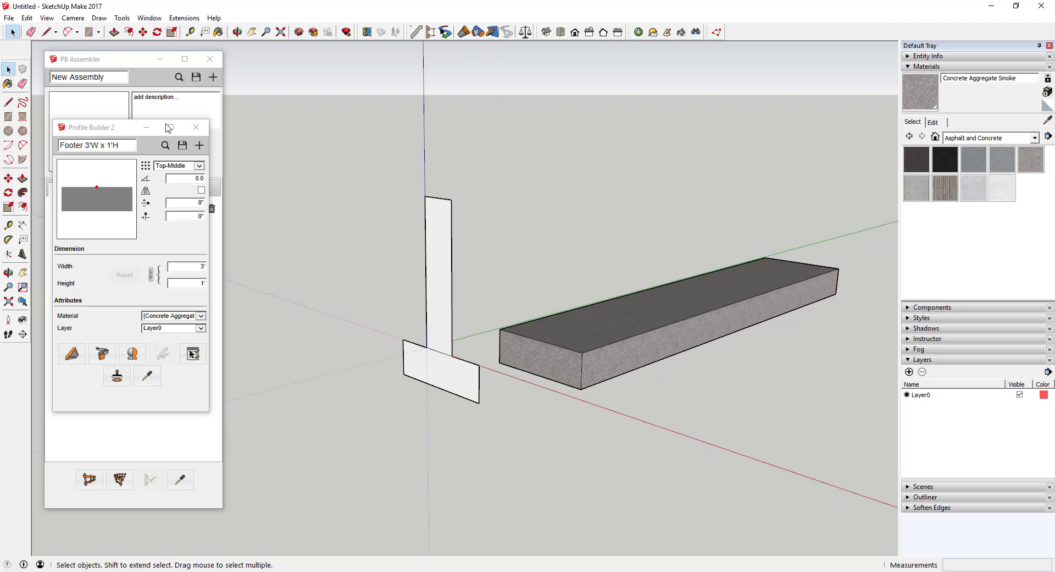
Step: Save the footer profile as Footer 3'W x 1'H in the Profile Builder Profiles folder
click(182, 145)
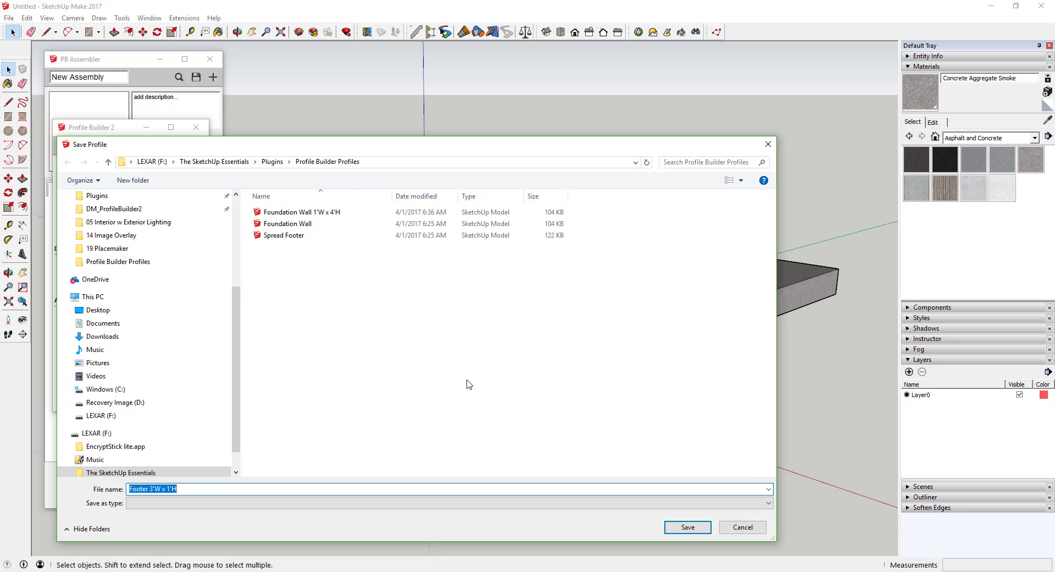
click(688, 526)
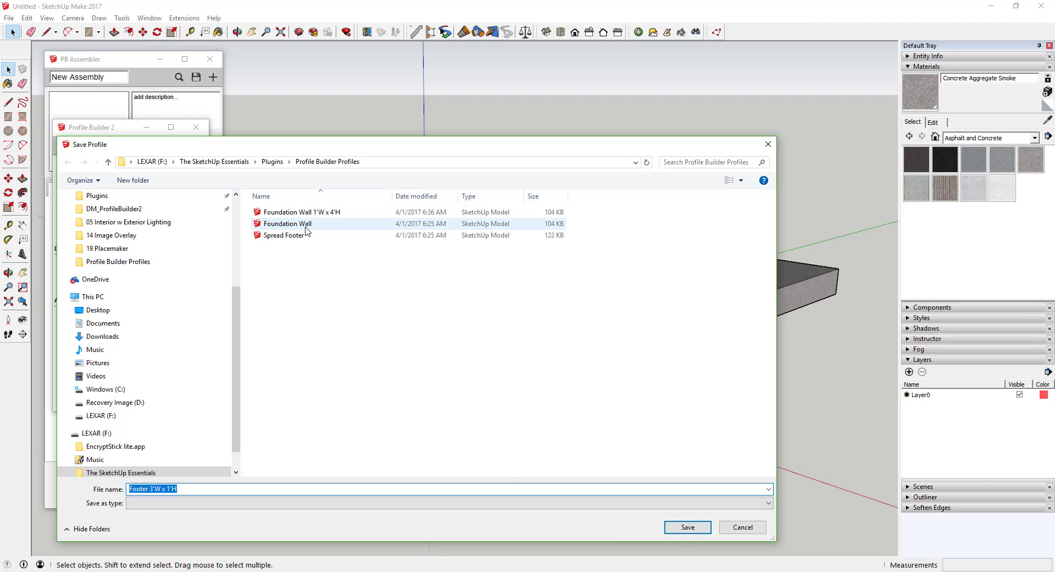
click(688, 525)
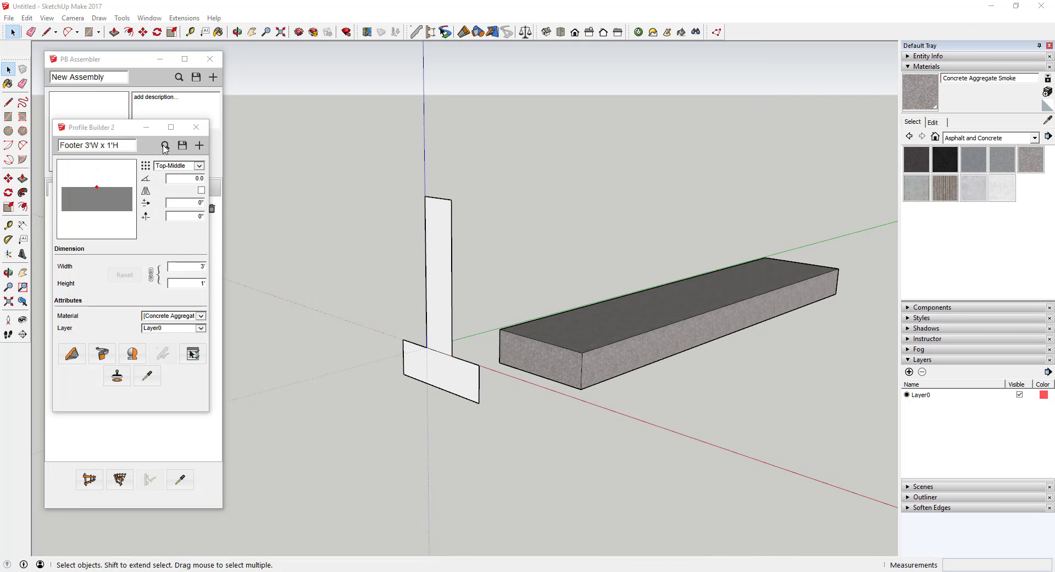
Step: Load the Footer 3'W x 1'H profile from the profile library
click(159, 300)
click(165, 145)
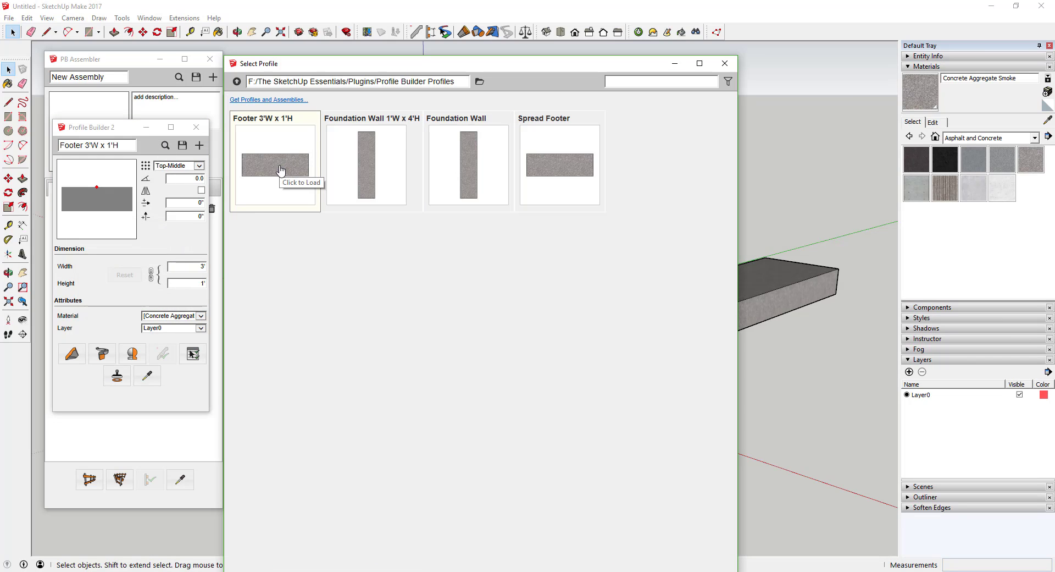
click(280, 169)
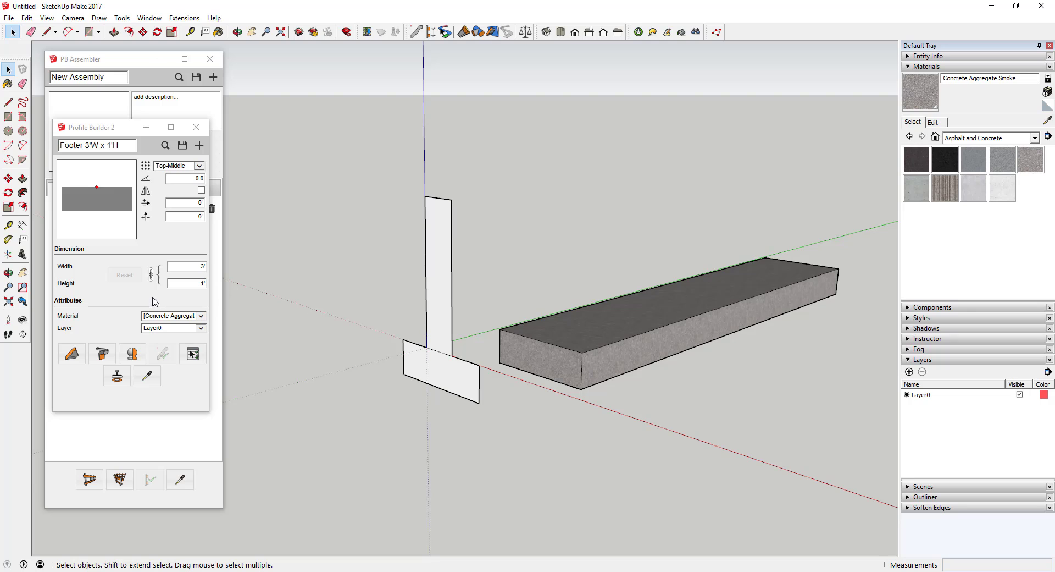
Step: Close the profile editor and erase the drawn wall and footer outlines and the test footer from the model
drag(111, 132, 284, 122)
click(369, 118)
key(e)
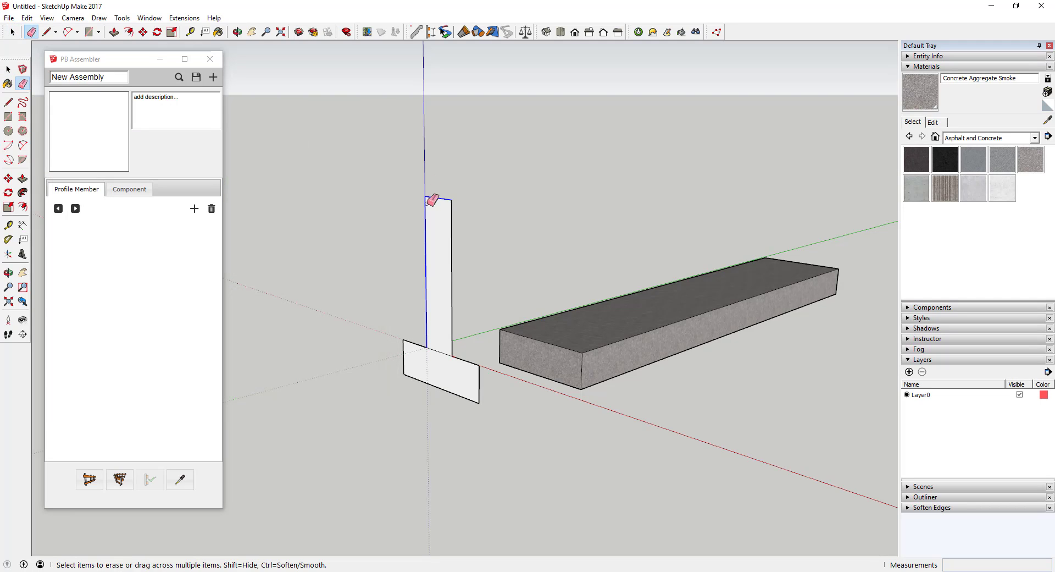
mouse_move(455, 267)
mouse_down()
mouse_move(453, 378)
mouse_move(467, 394)
mouse_move(483, 378)
mouse_up()
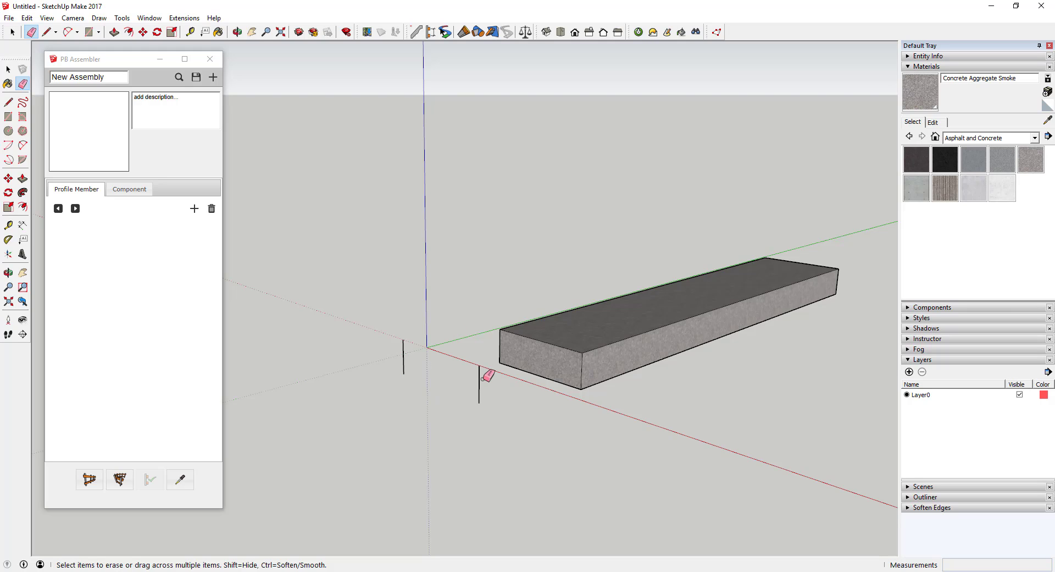
click(403, 357)
mouse_move(478, 343)
mouse_down()
mouse_move(530, 345)
mouse_move(470, 351)
mouse_up()
key(space)
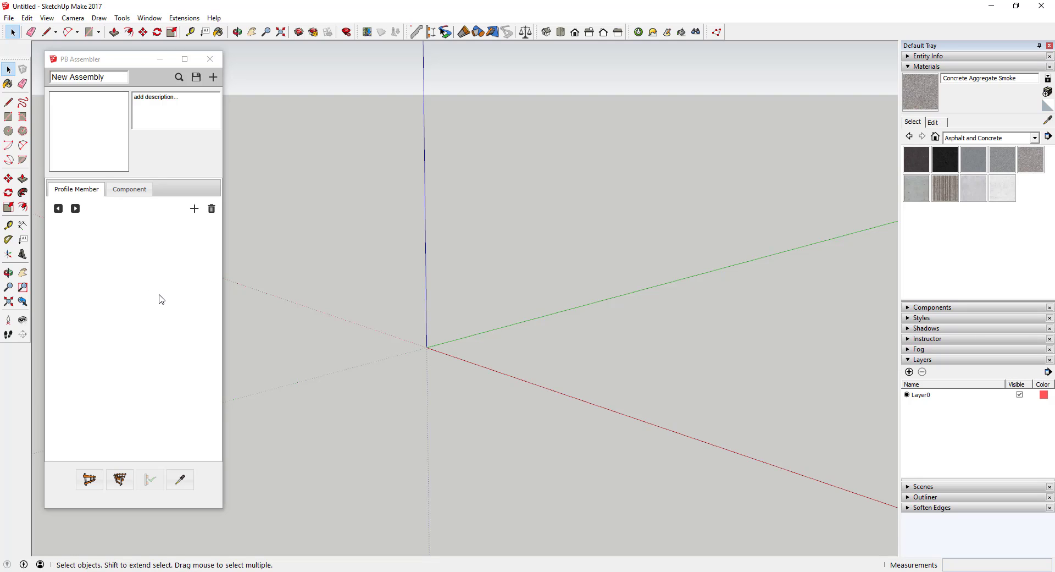
click(137, 192)
click(86, 188)
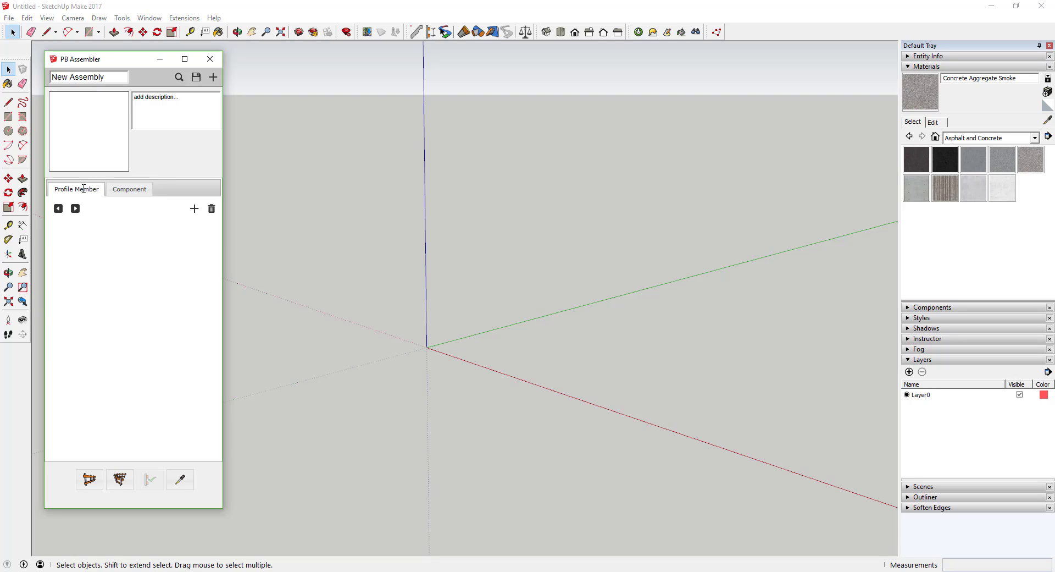
click(120, 189)
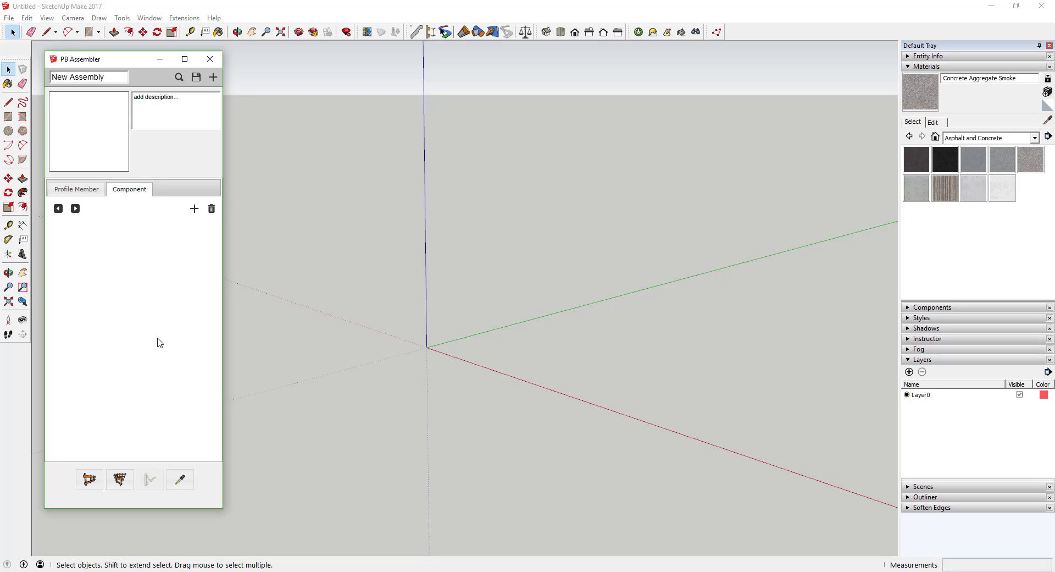
click(69, 188)
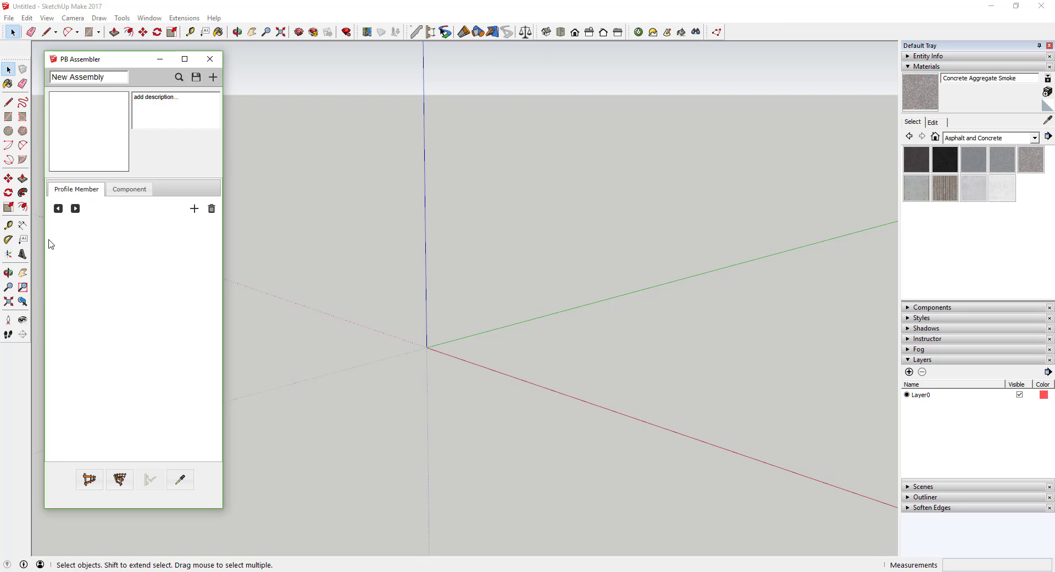
Step: Add a profile member to the new assembly and load the Foundation Wall 1'W x 4'H profile for it
click(194, 209)
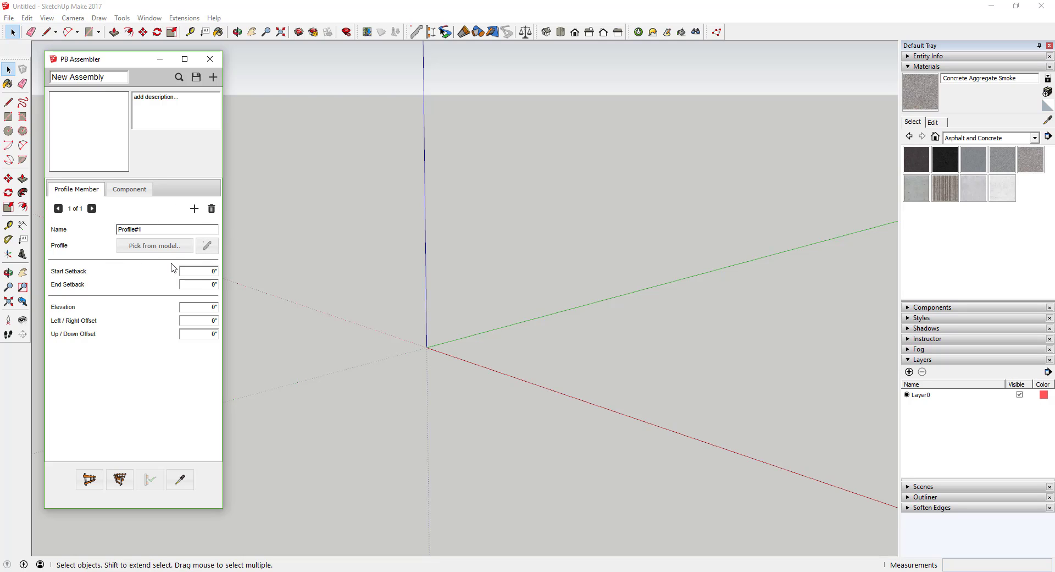
click(212, 251)
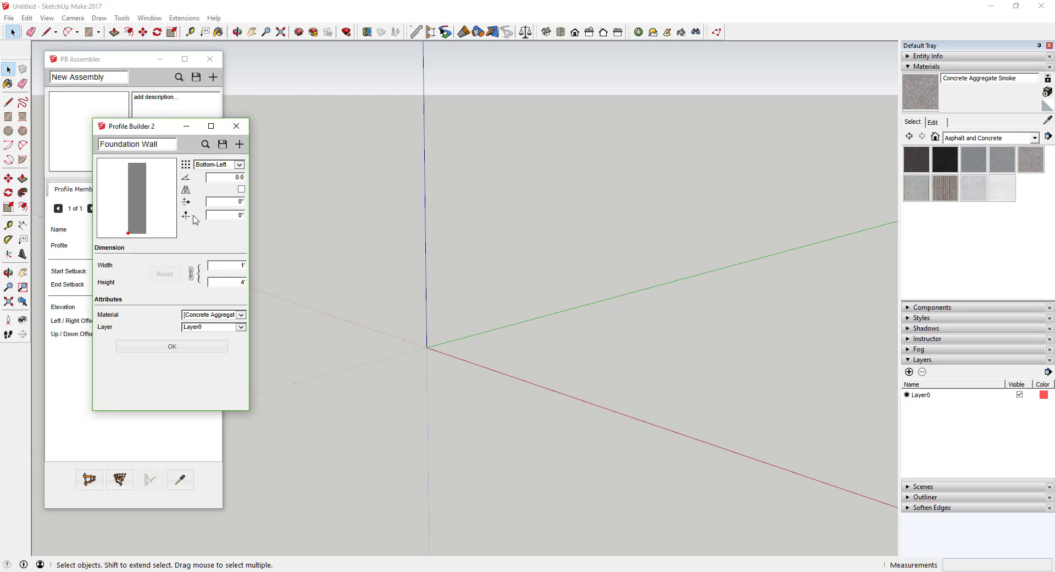
click(205, 144)
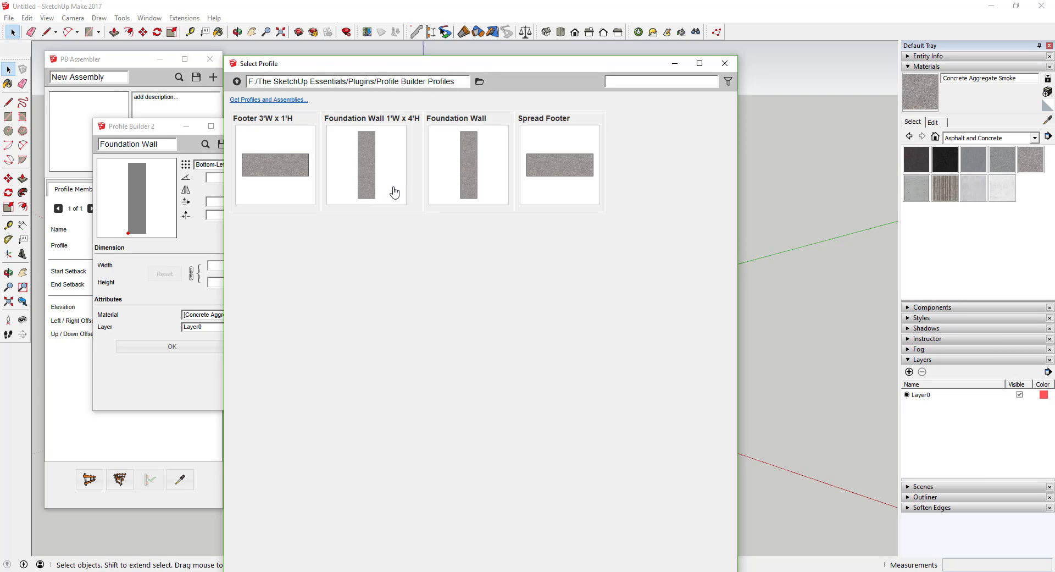
click(368, 174)
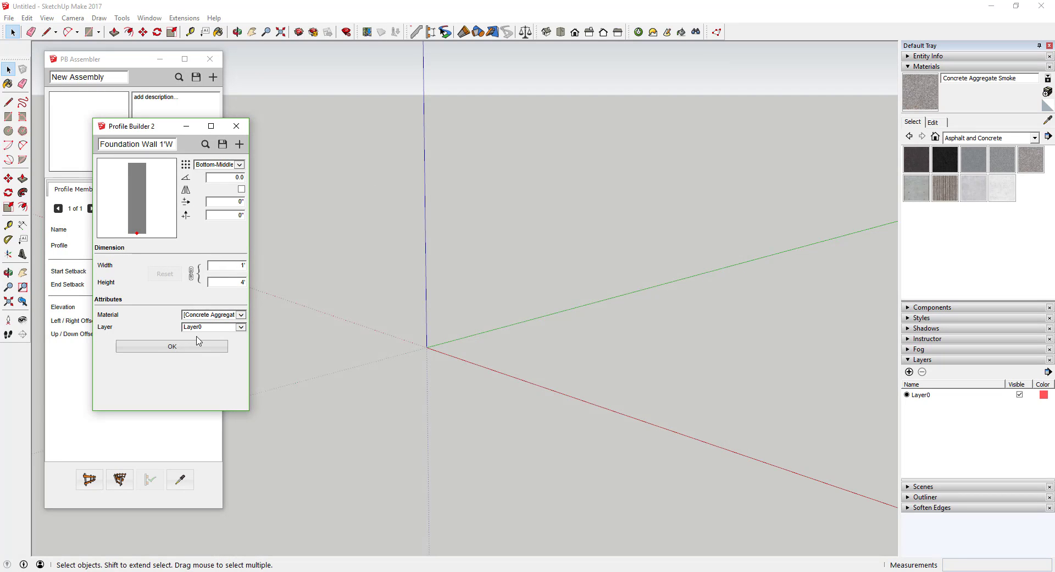
Step: Create a new model layer named Foundation Walls
click(241, 315)
click(242, 315)
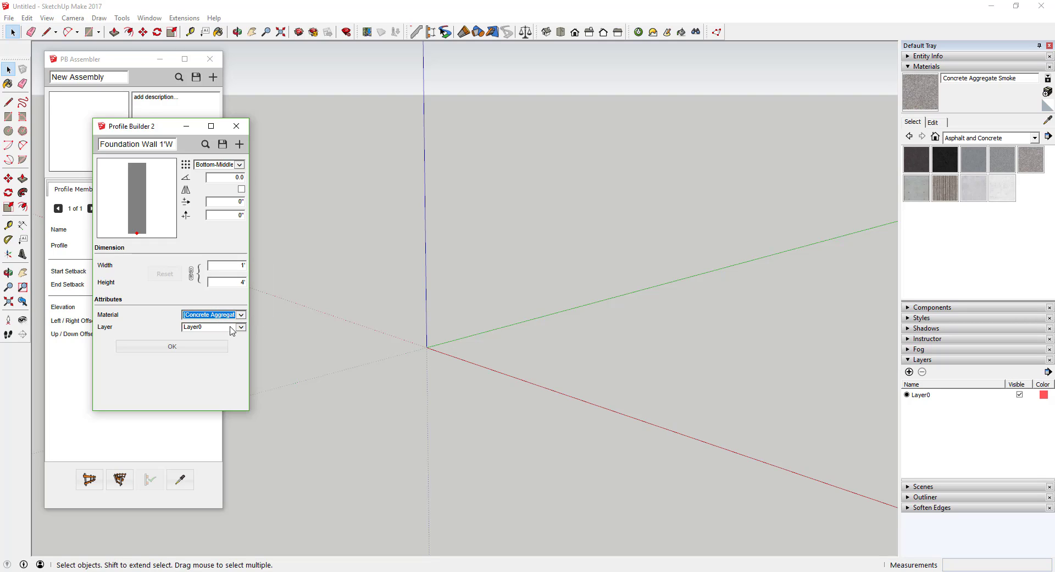
click(241, 327)
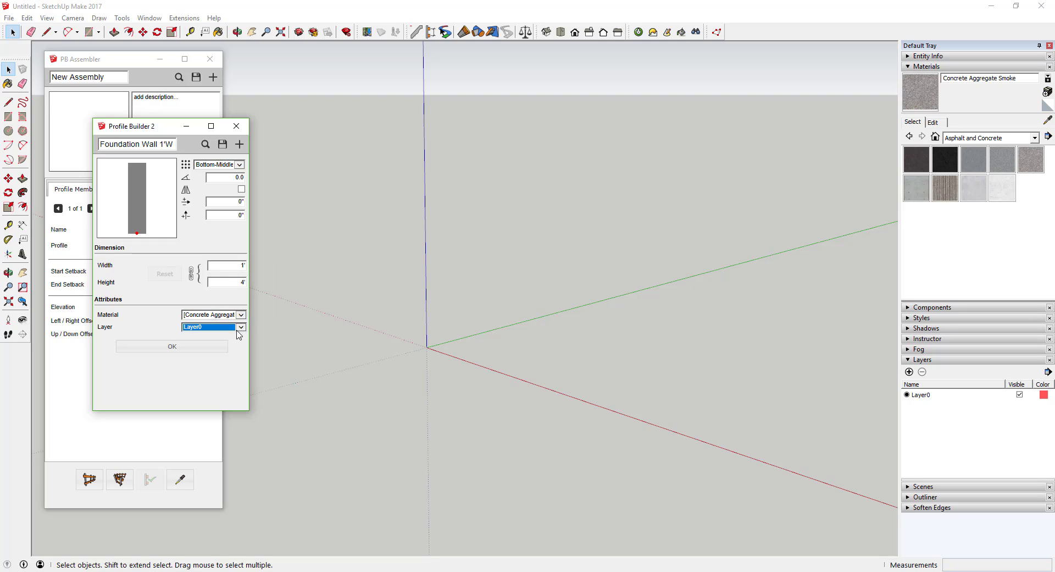
click(910, 372)
text(Foundat)
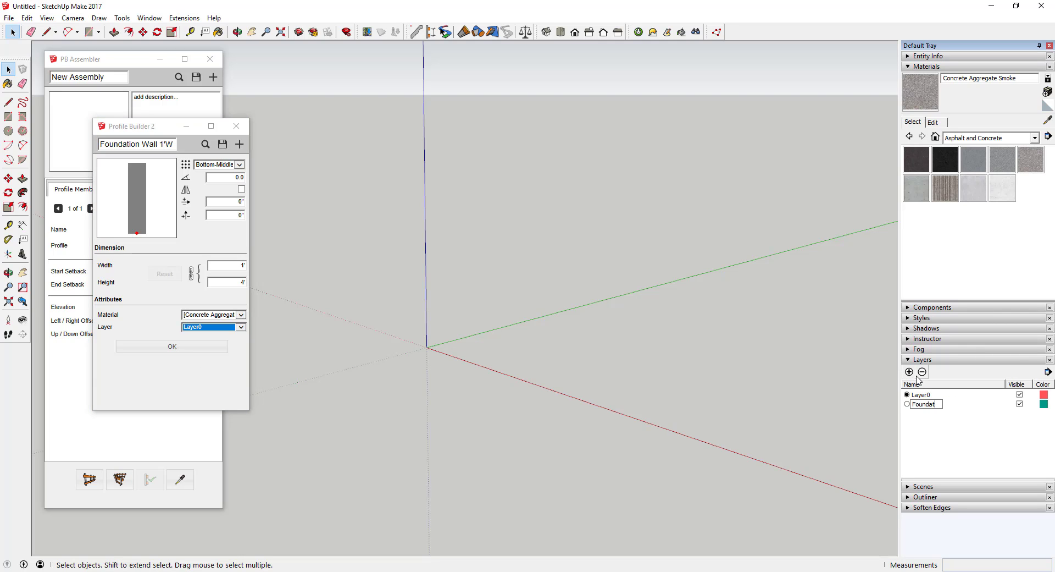
text(ion Walls)
key(Return)
Step: Reopen the wall member's profile, assign it to the Foundation Walls layer and apply it to the assembly
click(210, 328)
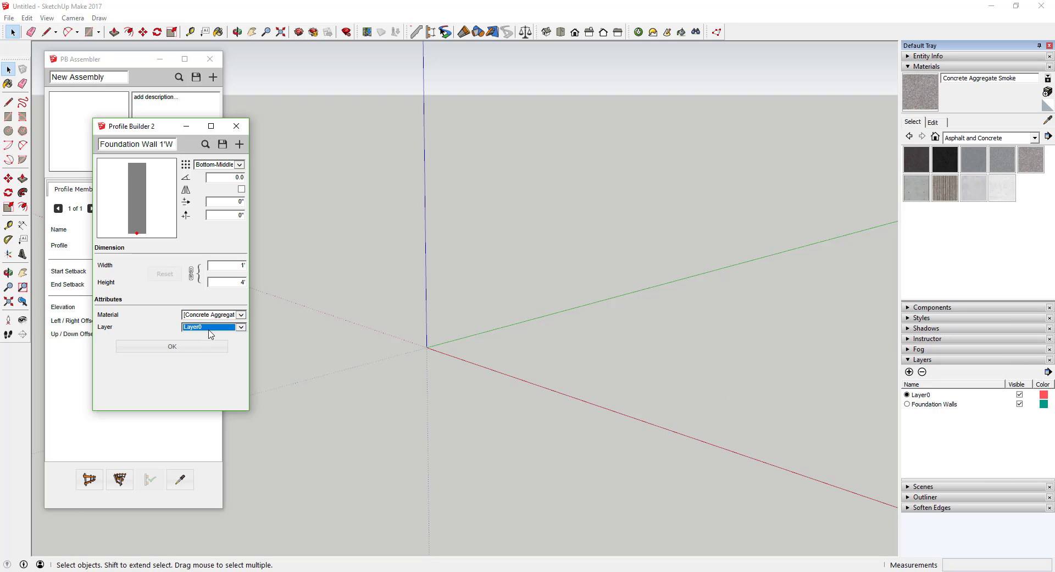
click(240, 126)
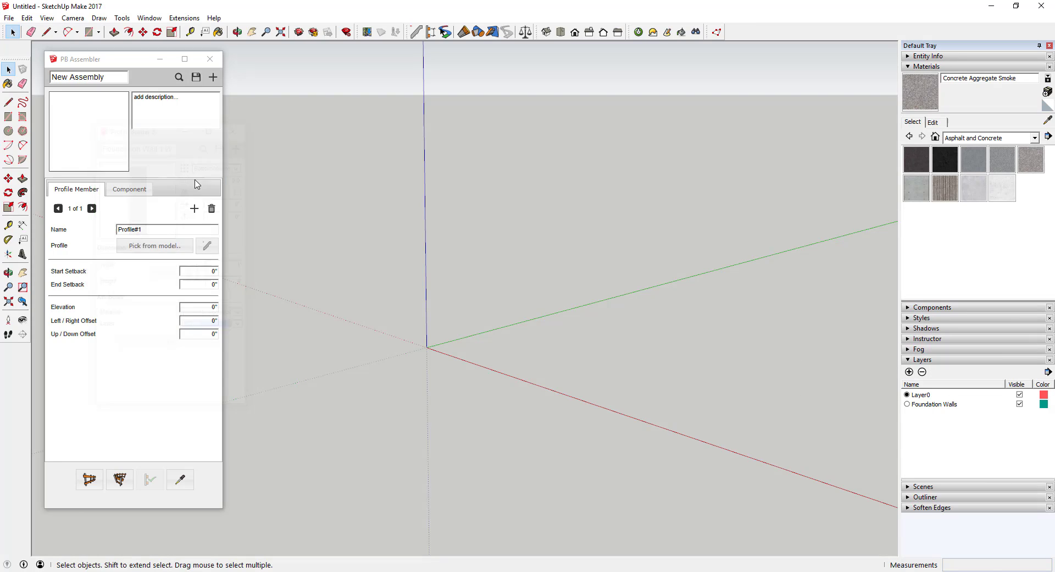
click(205, 243)
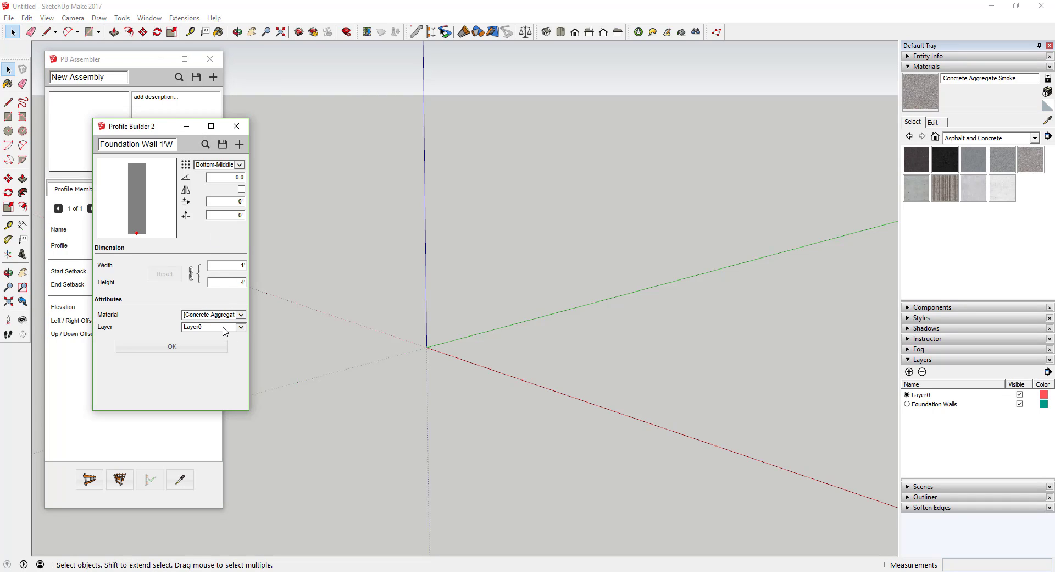
click(224, 328)
click(219, 329)
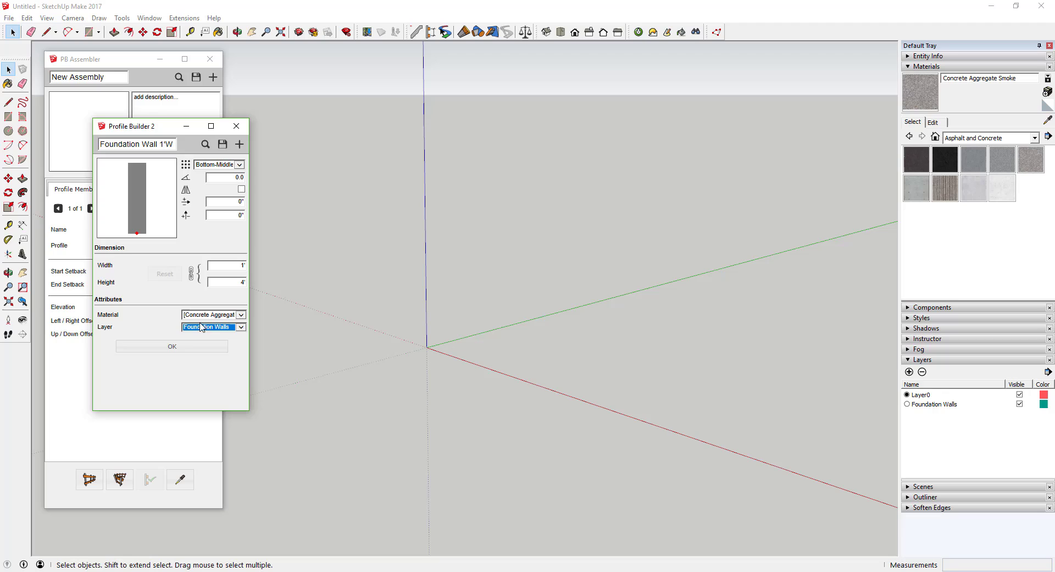
click(176, 348)
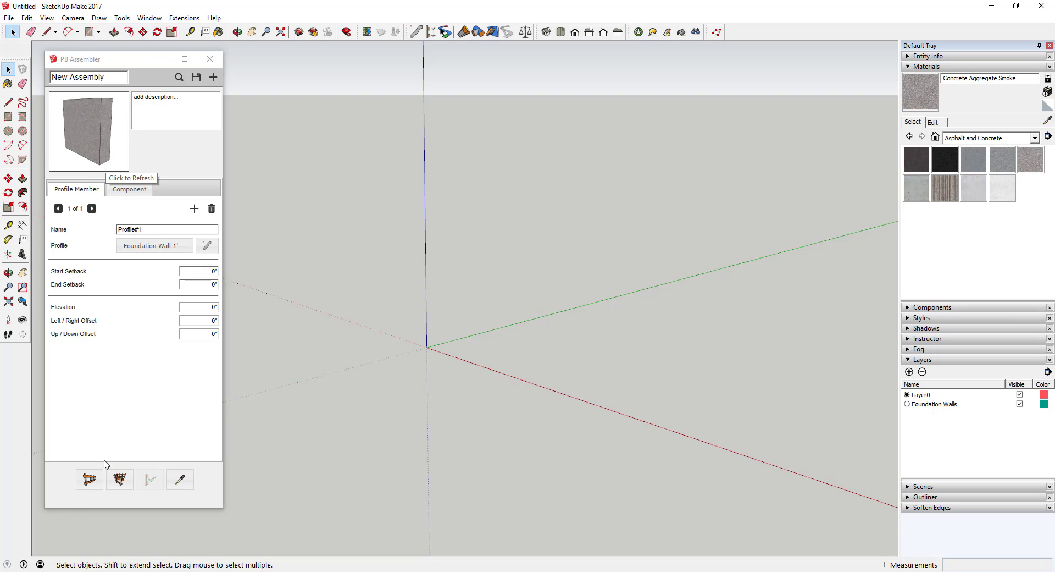
Step: Build a trial wall from the assembly, about 12' 2" long, from the origin along the green axis
click(89, 479)
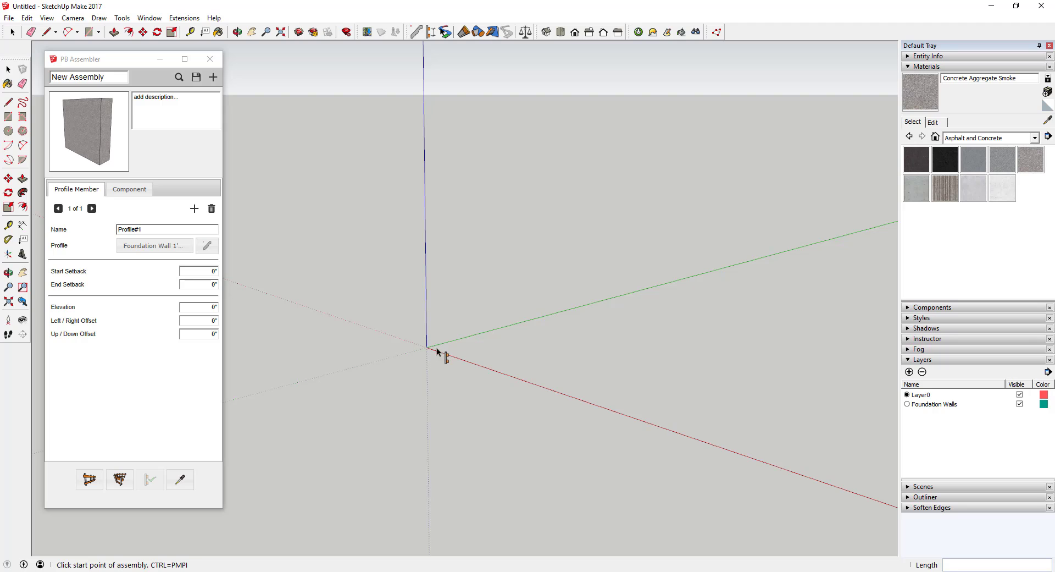
click(427, 347)
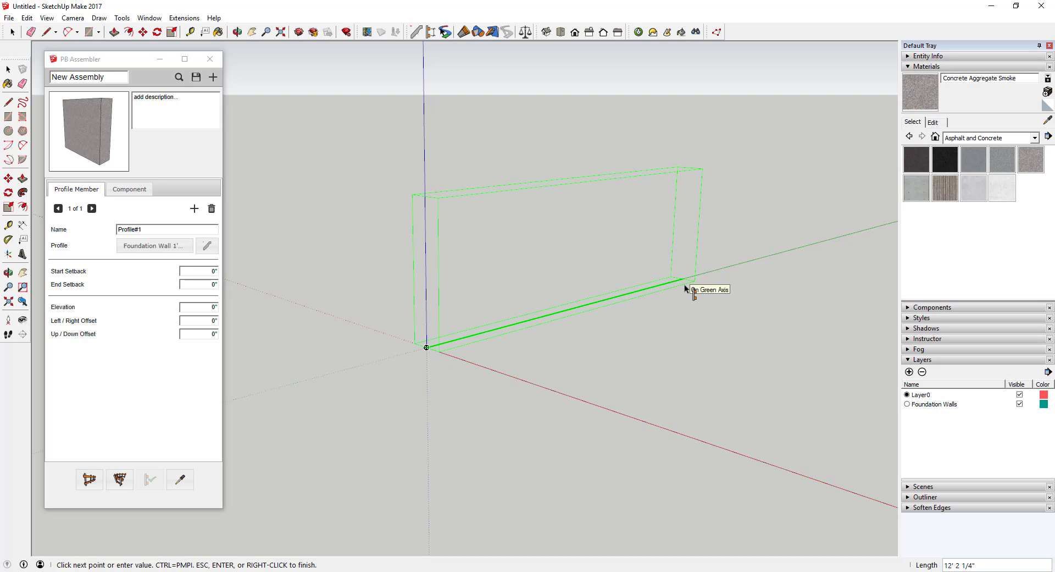
click(685, 288)
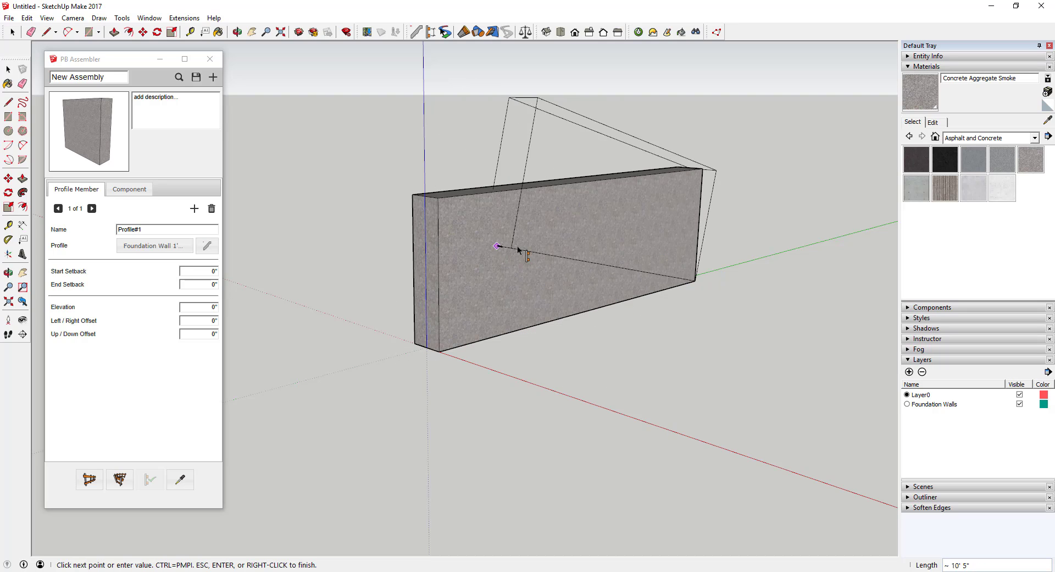
key(Escape)
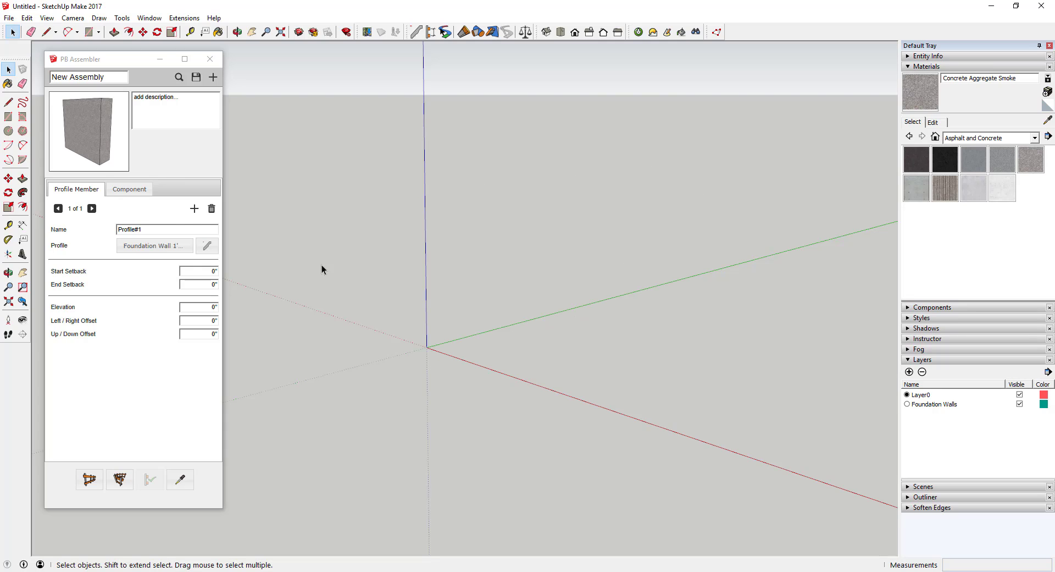
Step: Add a second profile member to the assembly and load the Footer 3'W x 1'H profile for it
click(194, 209)
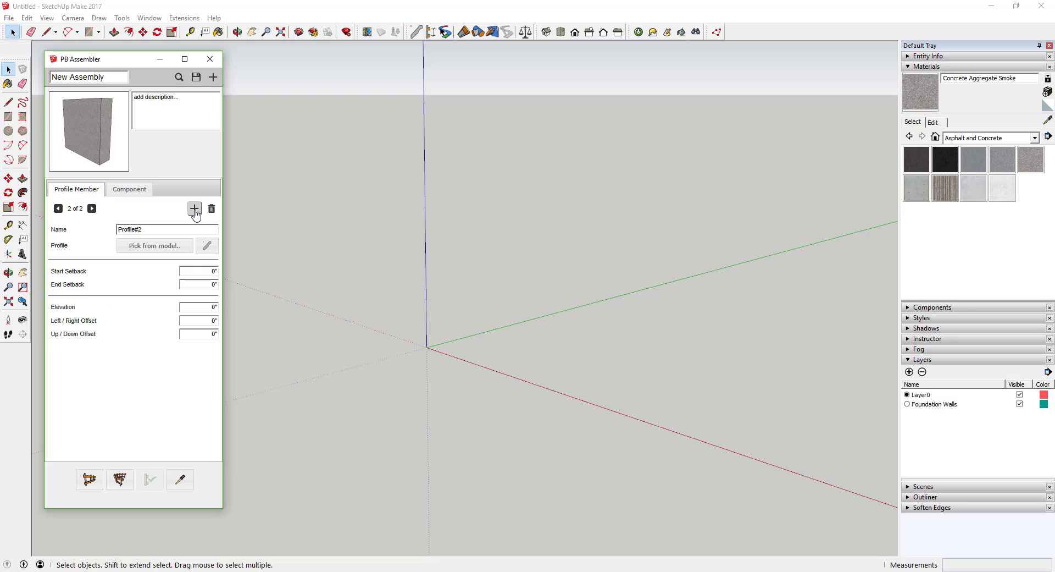
click(208, 247)
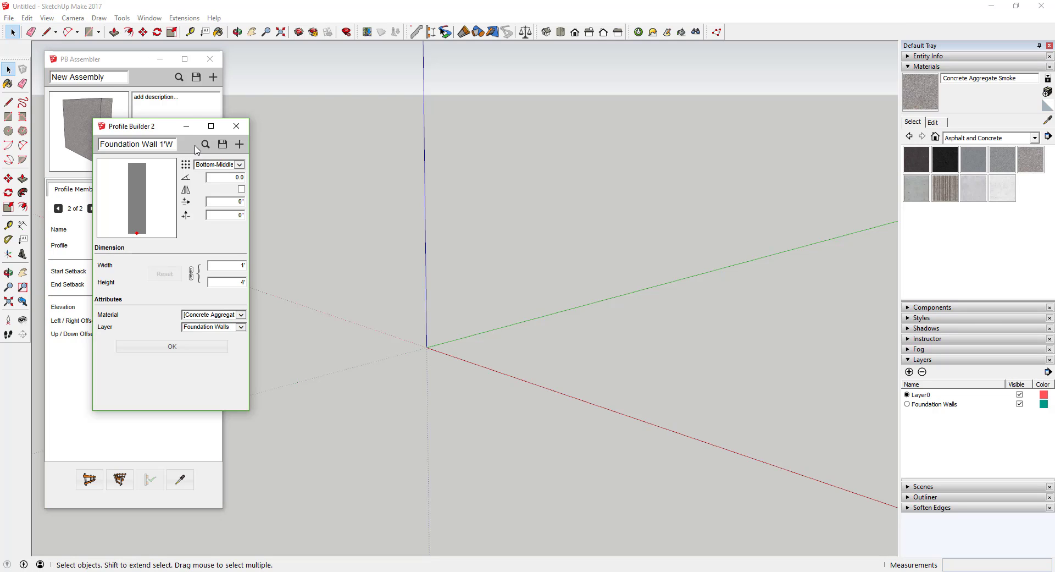
click(205, 146)
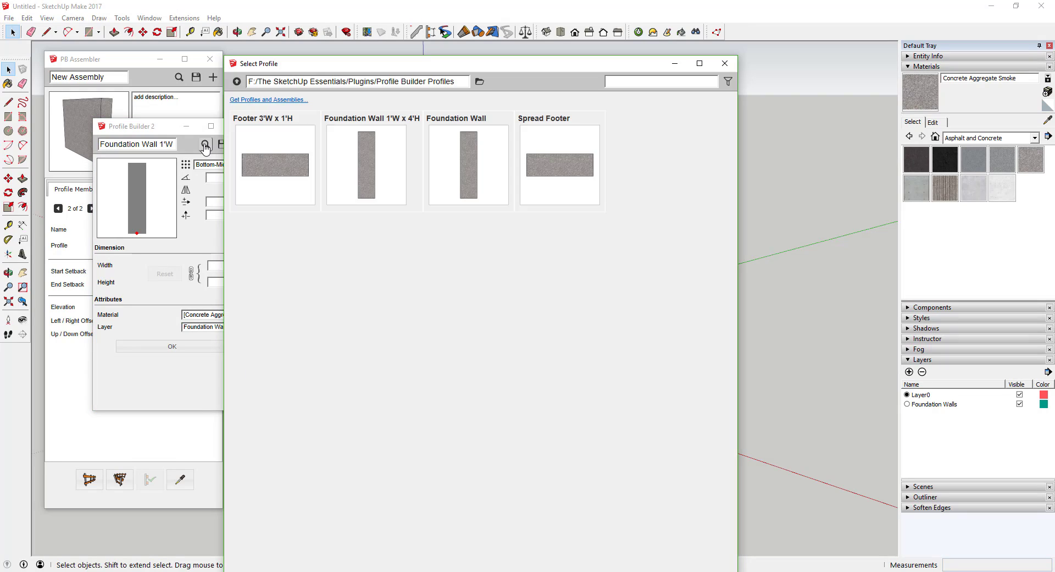
click(284, 171)
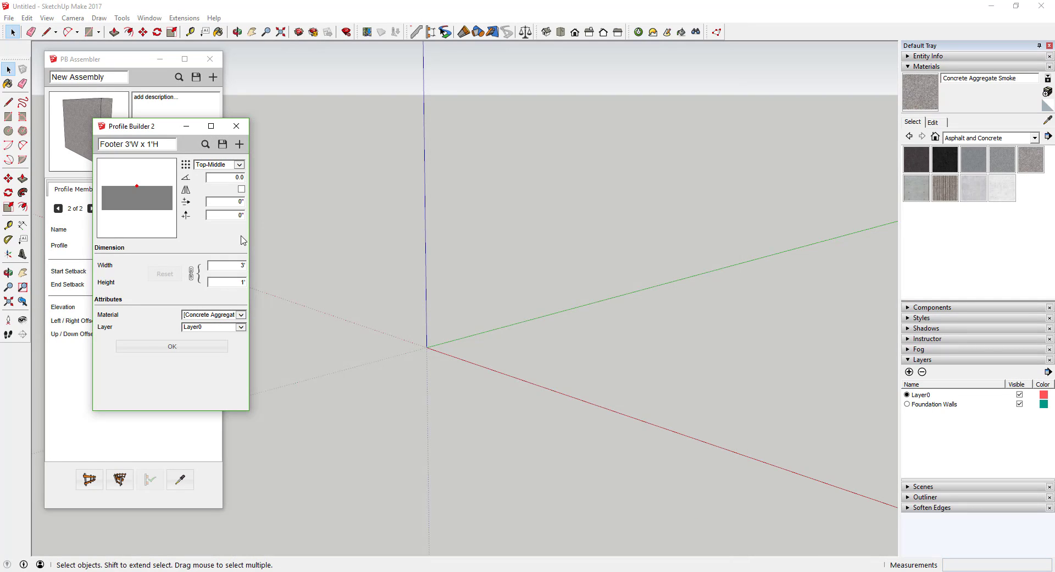
Step: Create a new model layer named Footers
click(909, 371)
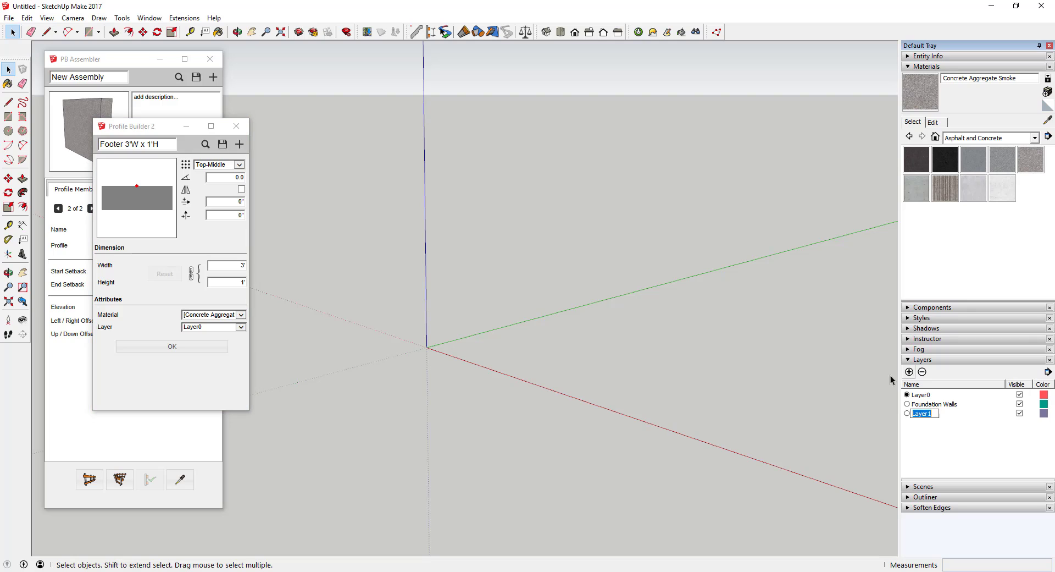
text(Footers)
key(Return)
Step: Reopen the second member's footer profile, assign it to the Footers layer and apply it to the assembly
click(211, 327)
click(198, 332)
click(236, 126)
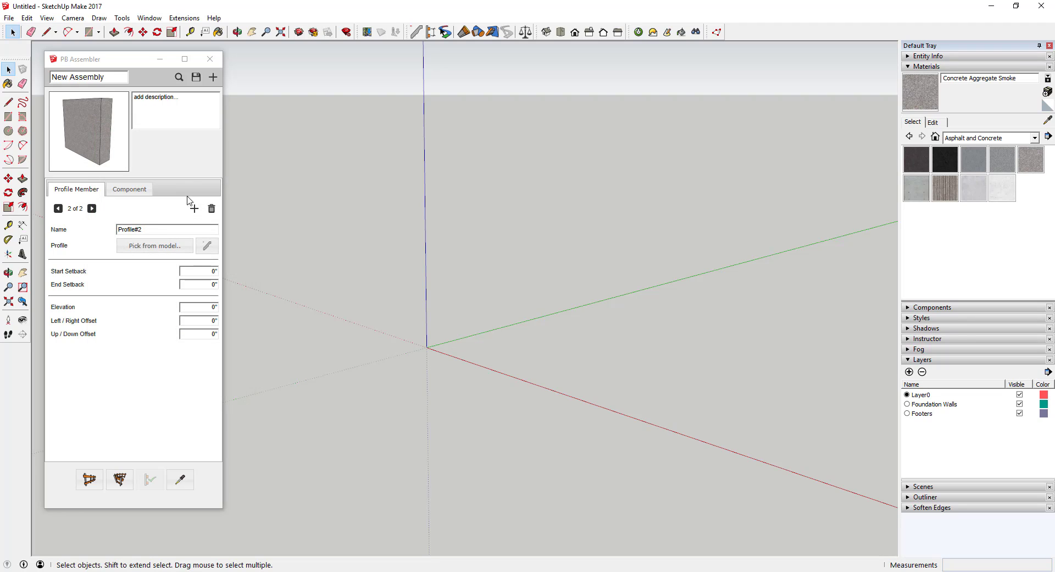
click(207, 245)
click(212, 327)
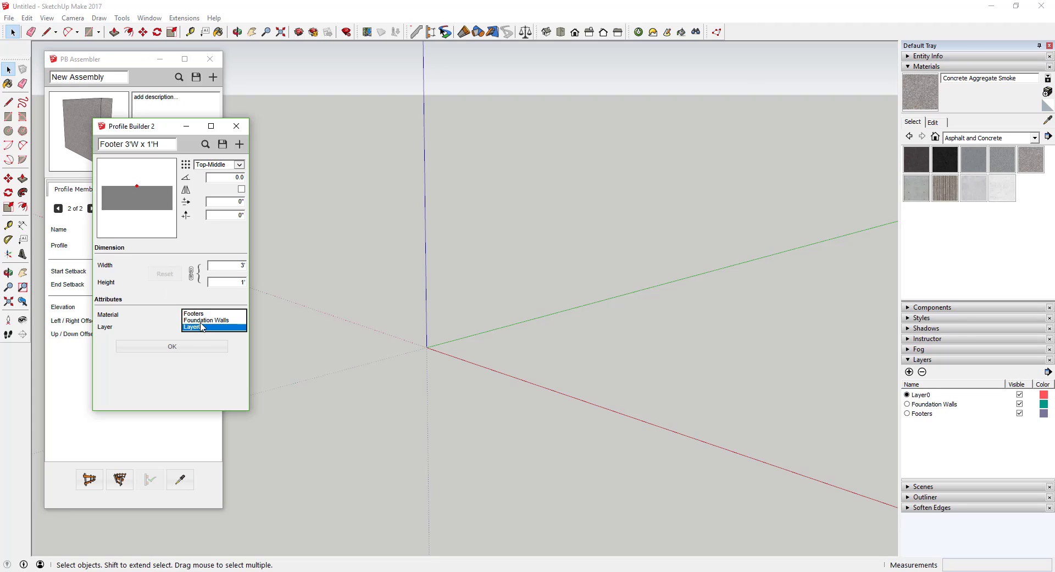
click(205, 333)
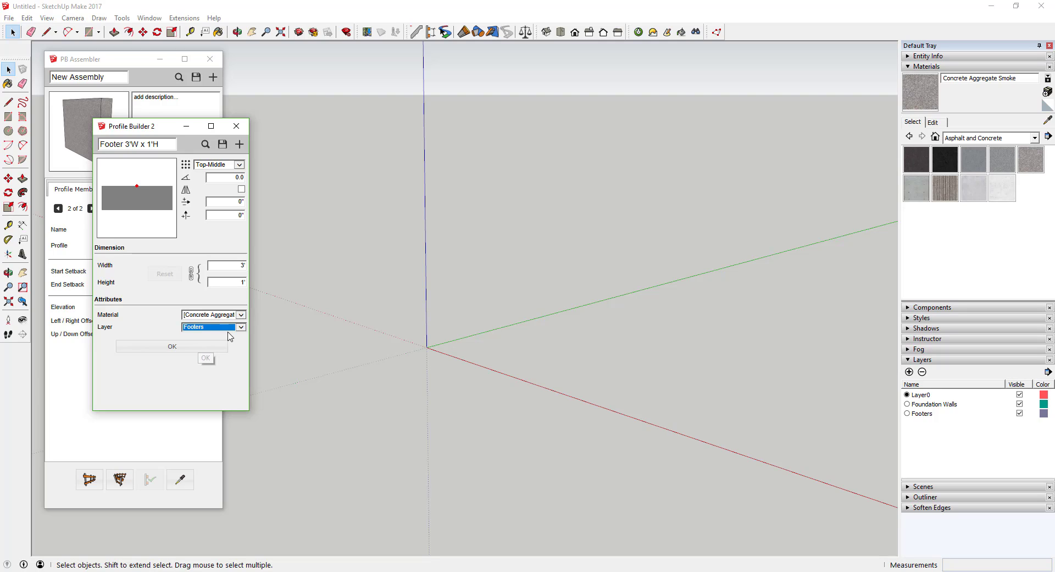
click(195, 346)
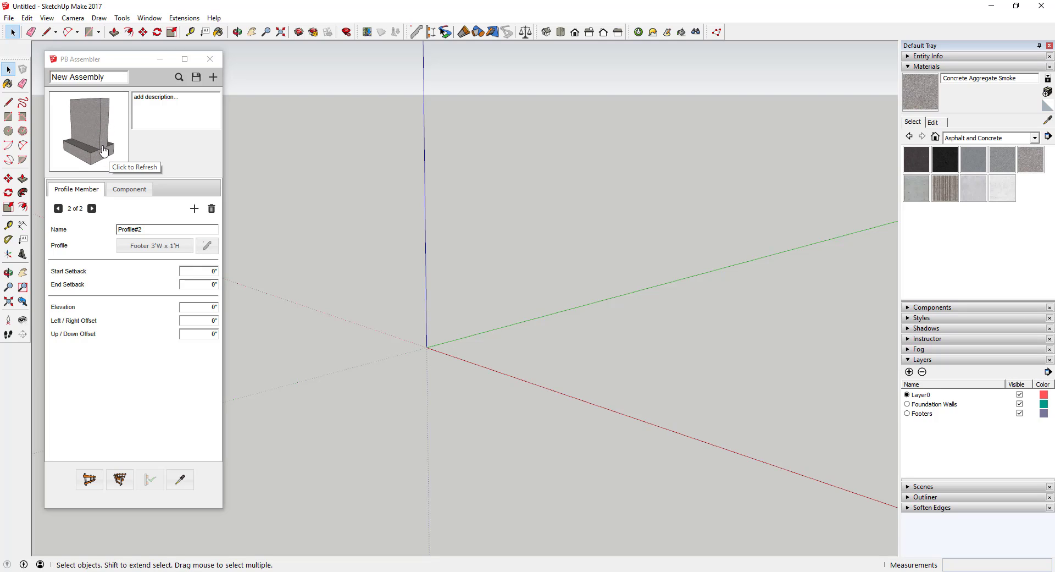
Step: Build the combined wall and footer assembly about 17' long from the origin along the green axis and inspect their junction
click(86, 479)
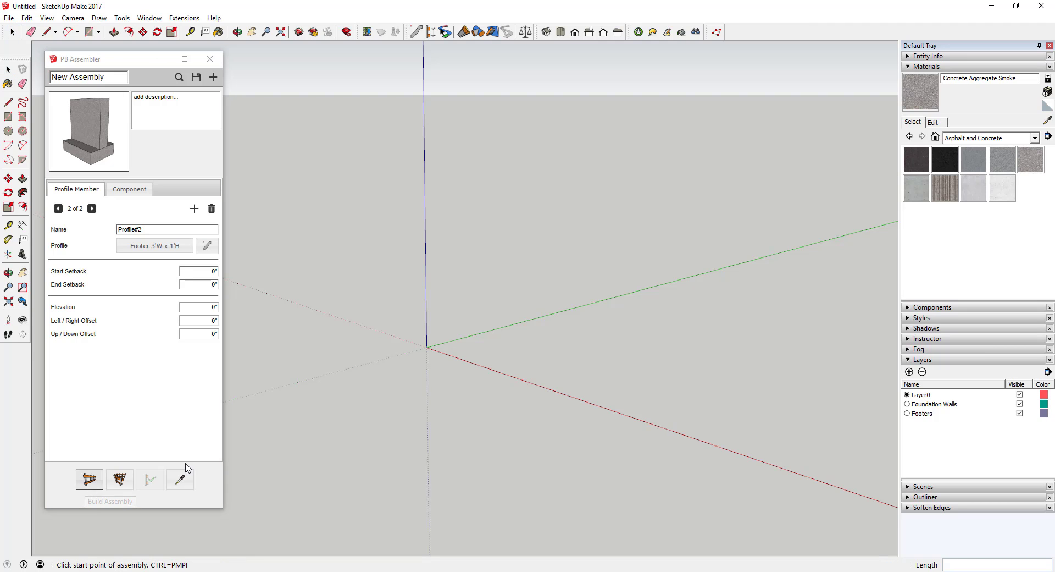
click(427, 347)
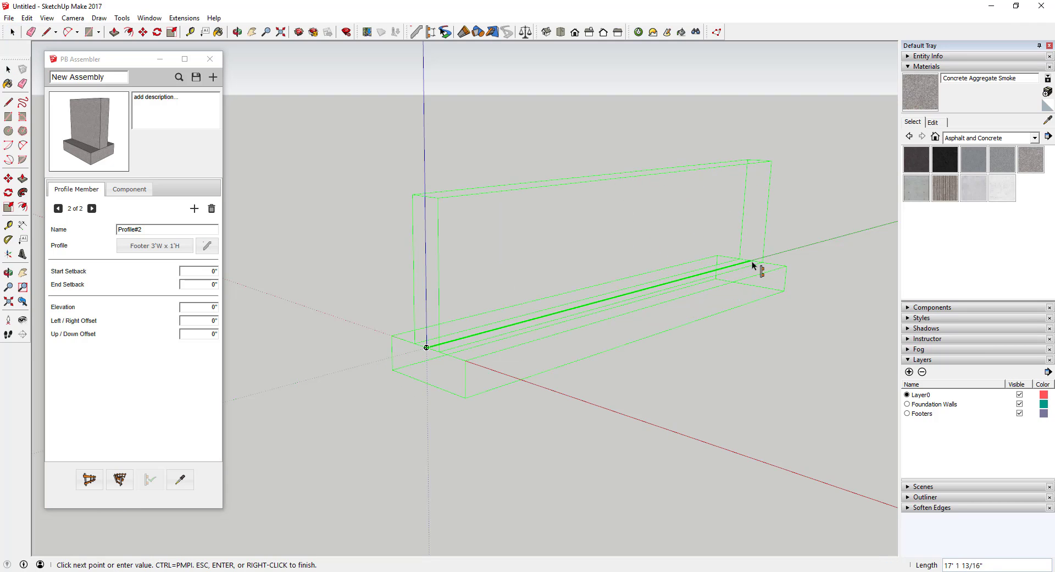
click(760, 270)
key(Escape)
scroll(440, 354, up, 5)
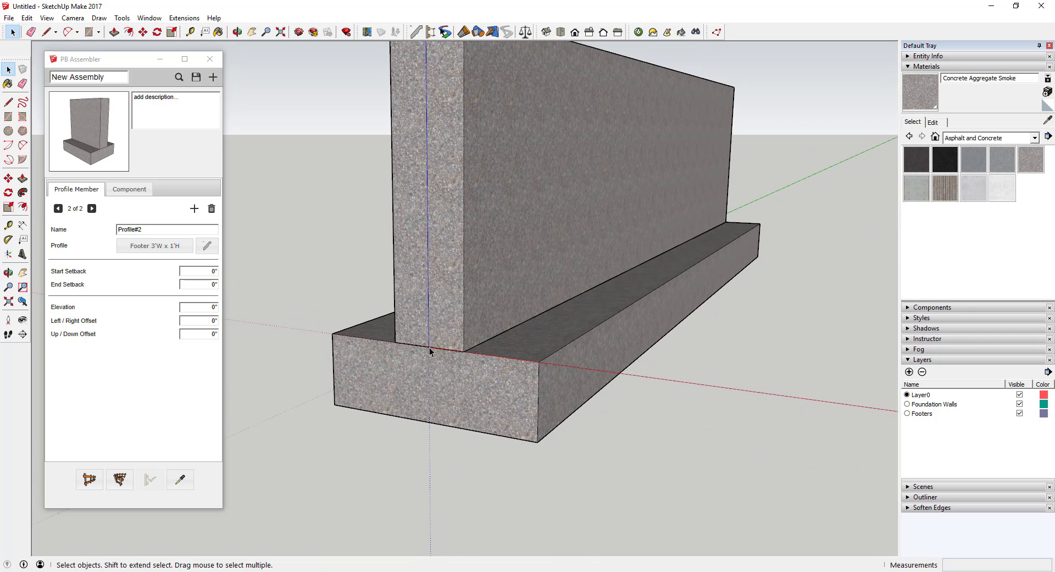
scroll(429, 346, down, 3)
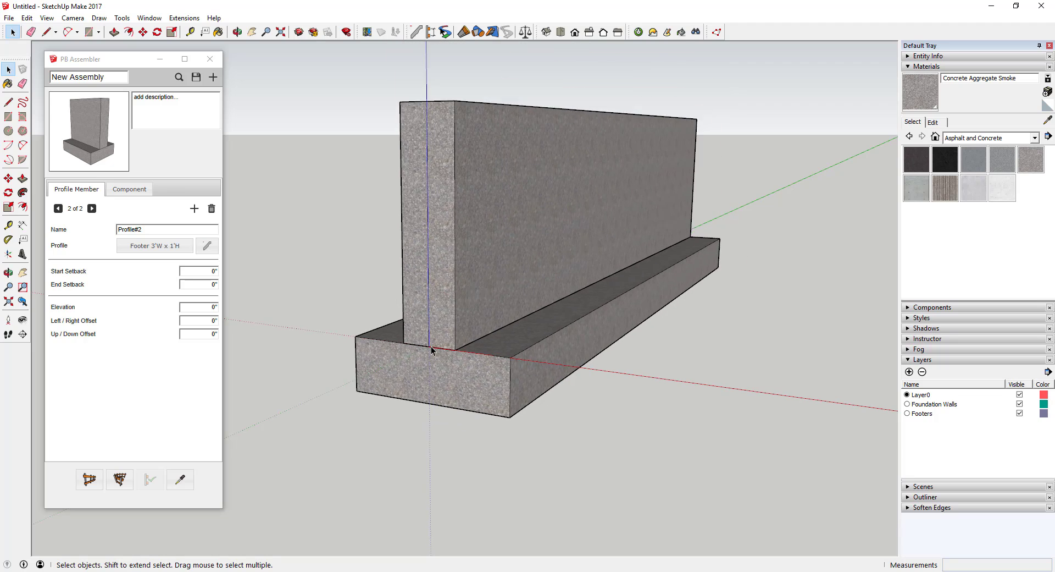
Step: Try to draw a 4" by 4" square starting at the wall's base corner where it meets the footer
scroll(429, 352, up, 1)
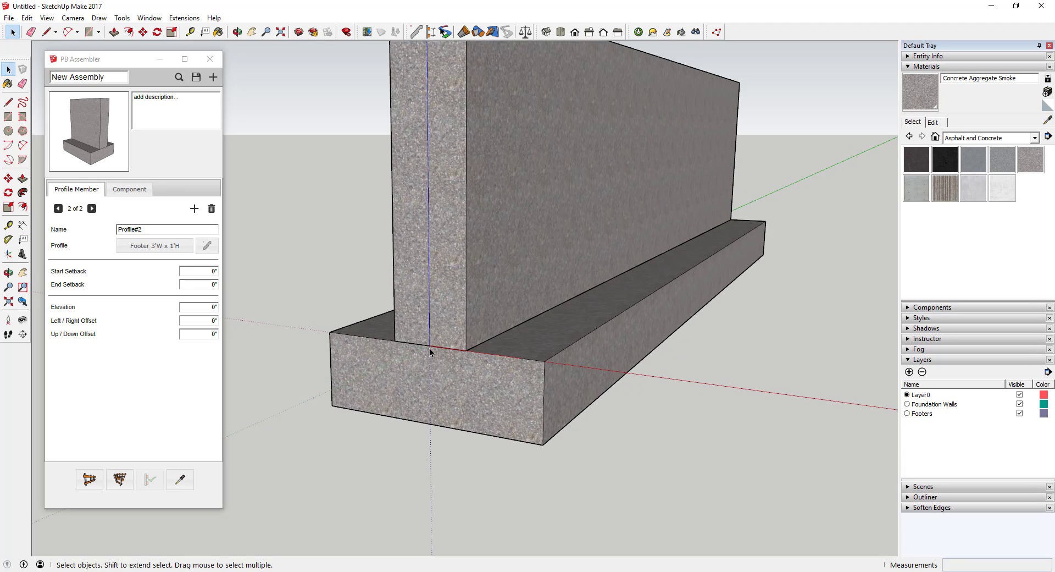
click(440, 245)
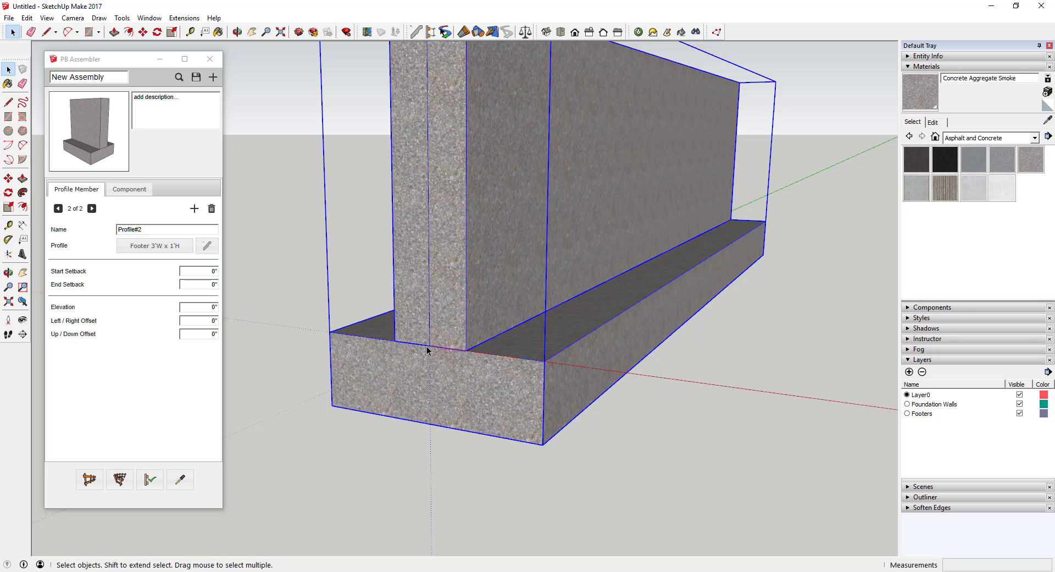
scroll(431, 350, down, 4)
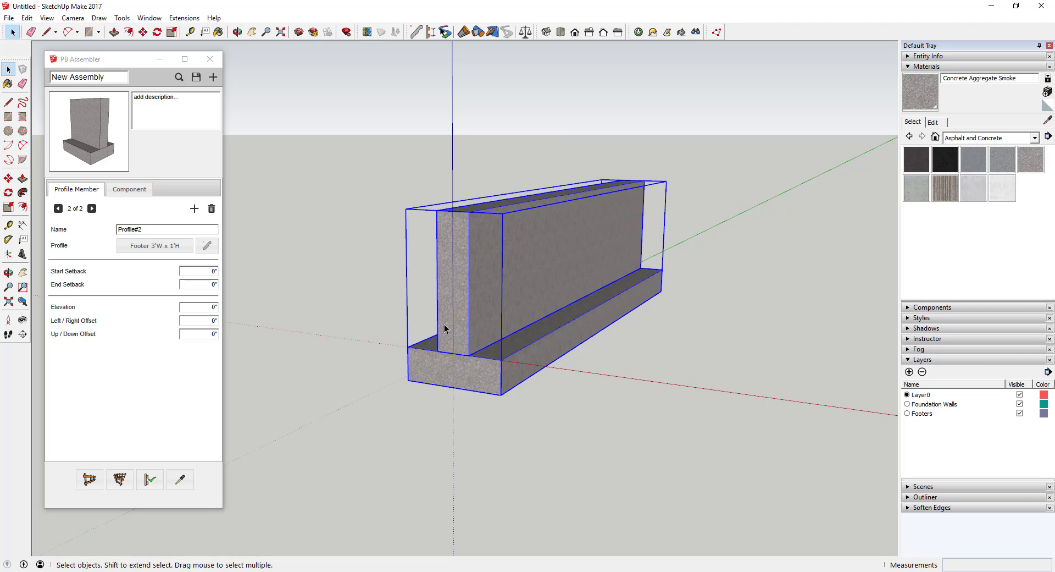
middle_drag(445, 328, 459, 277)
scroll(476, 291, up, 5)
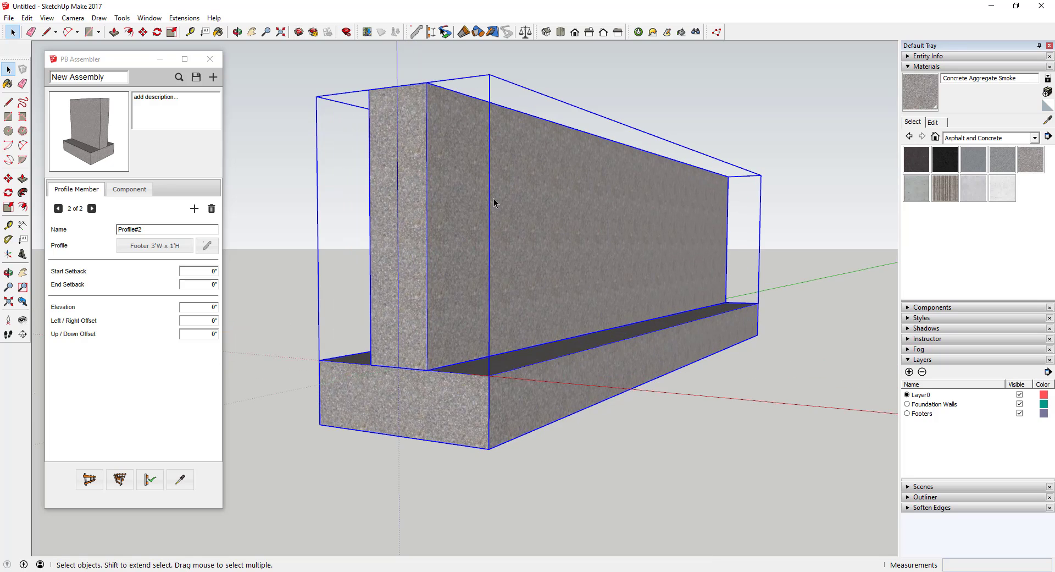
middle_drag(493, 203, 509, 264)
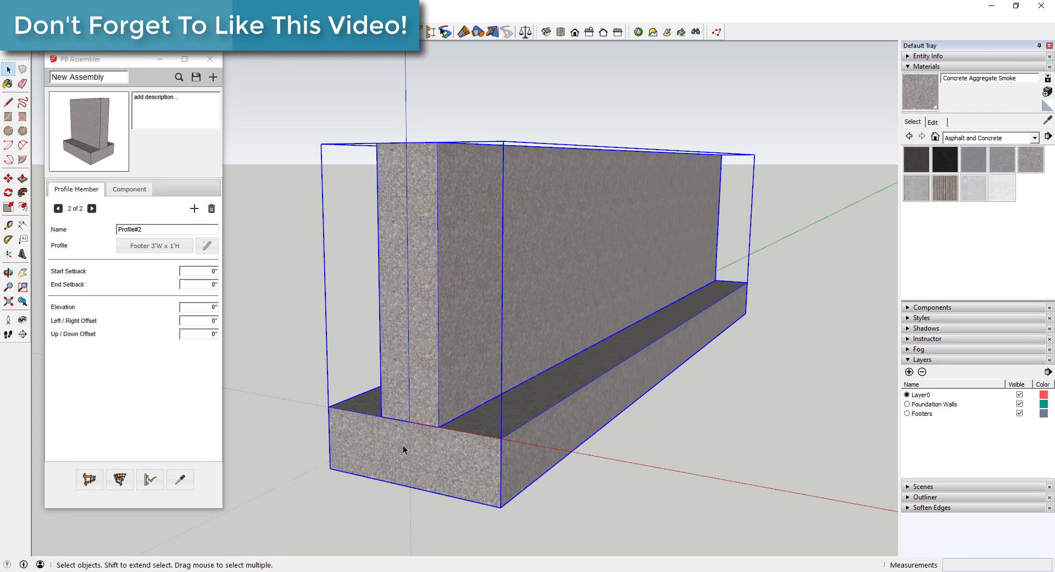
key(c)
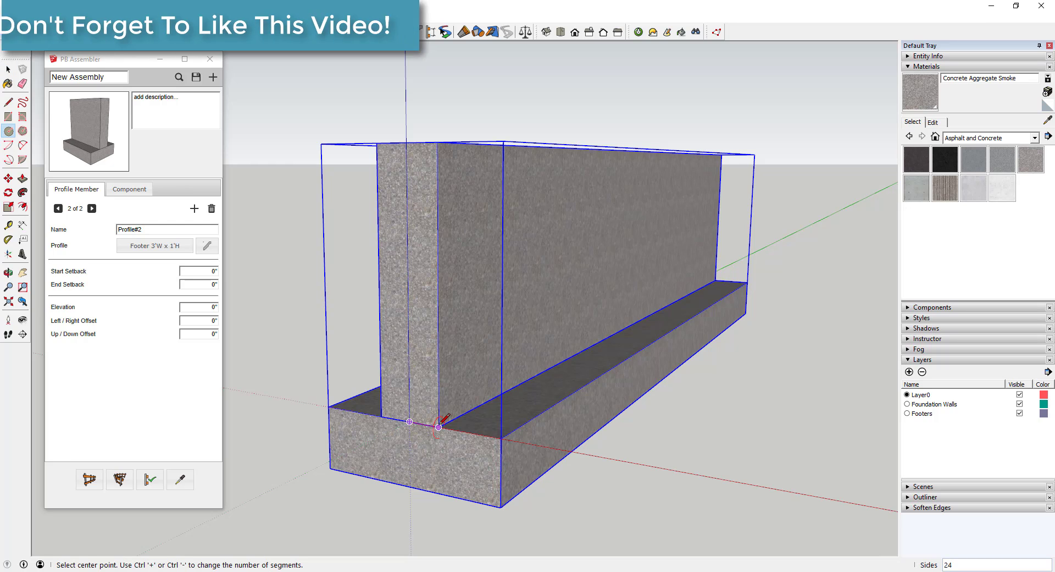
key(r)
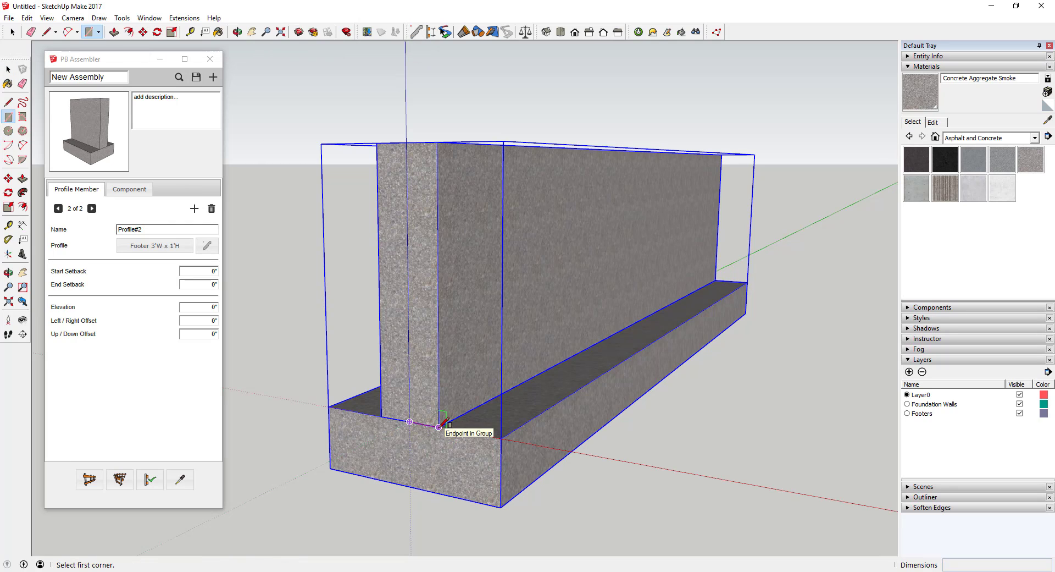
click(438, 426)
scroll(472, 389, up, 1)
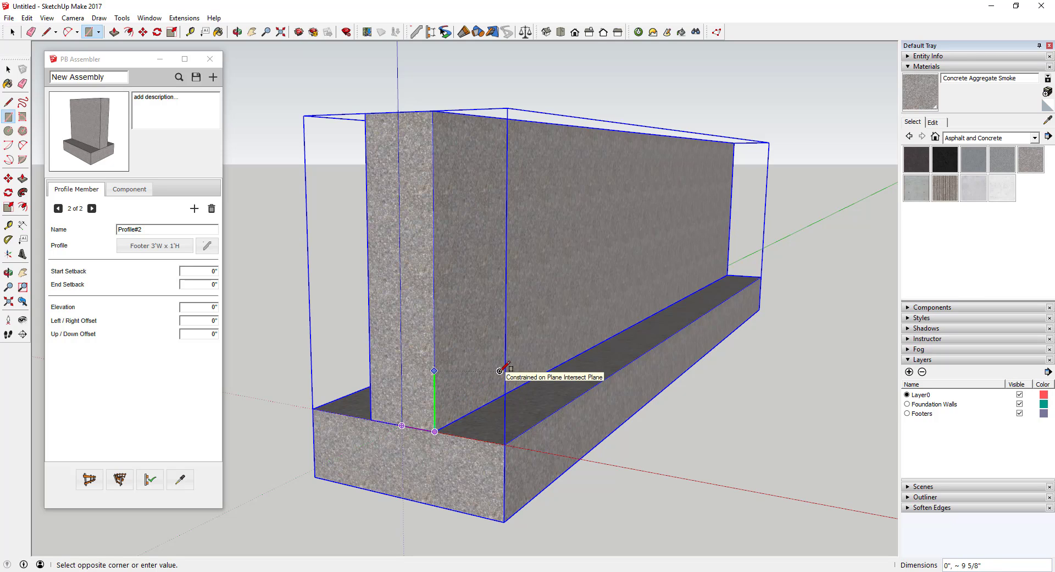
text(4,4)
key(Return)
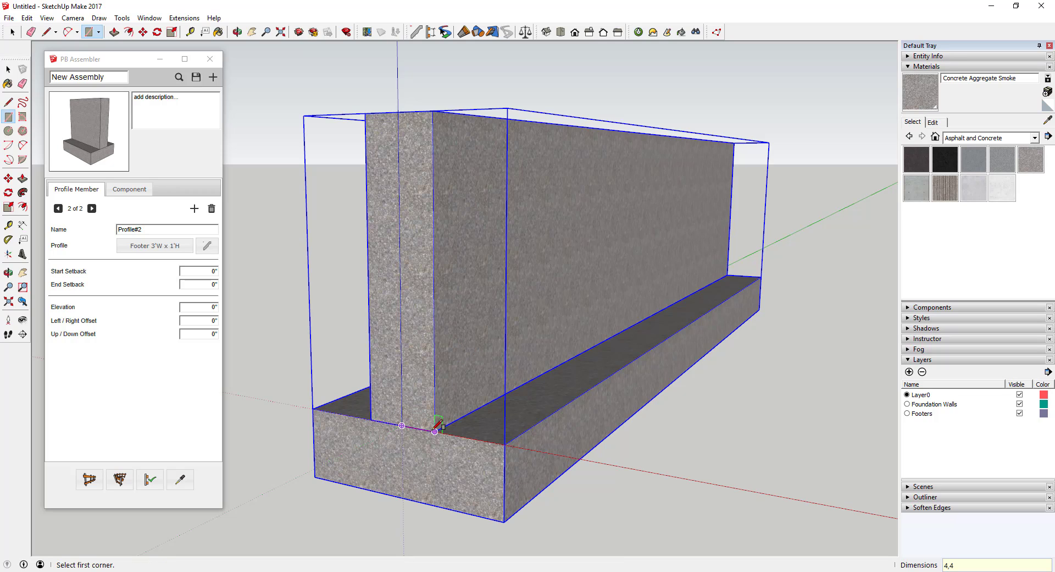
Step: Draw an upright 4" by 4" square on top of the footer, starting at the wall's base corner
click(436, 428)
middle_drag(490, 401, 514, 381)
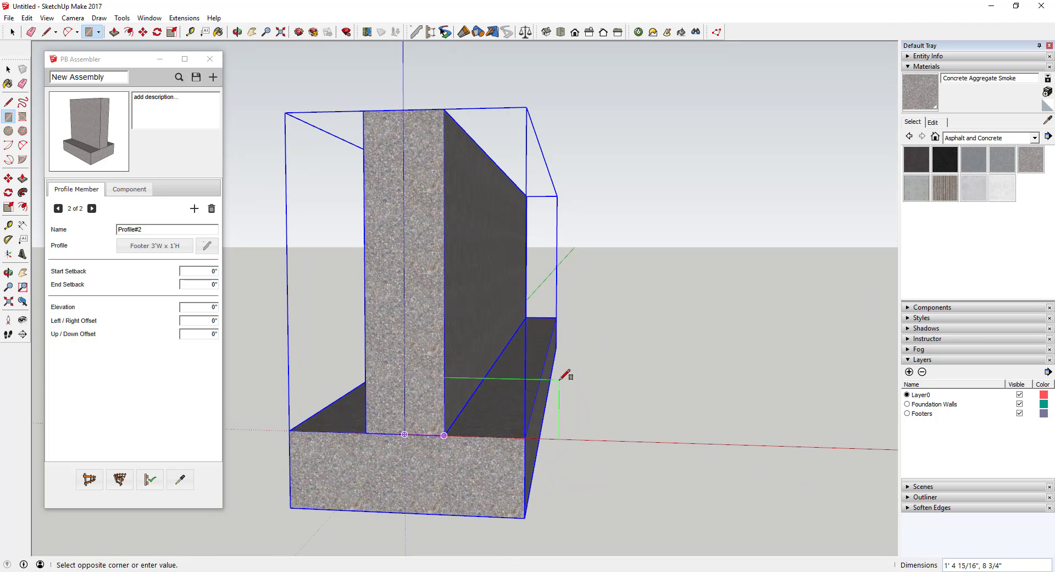
text(4,4)
key(Return)
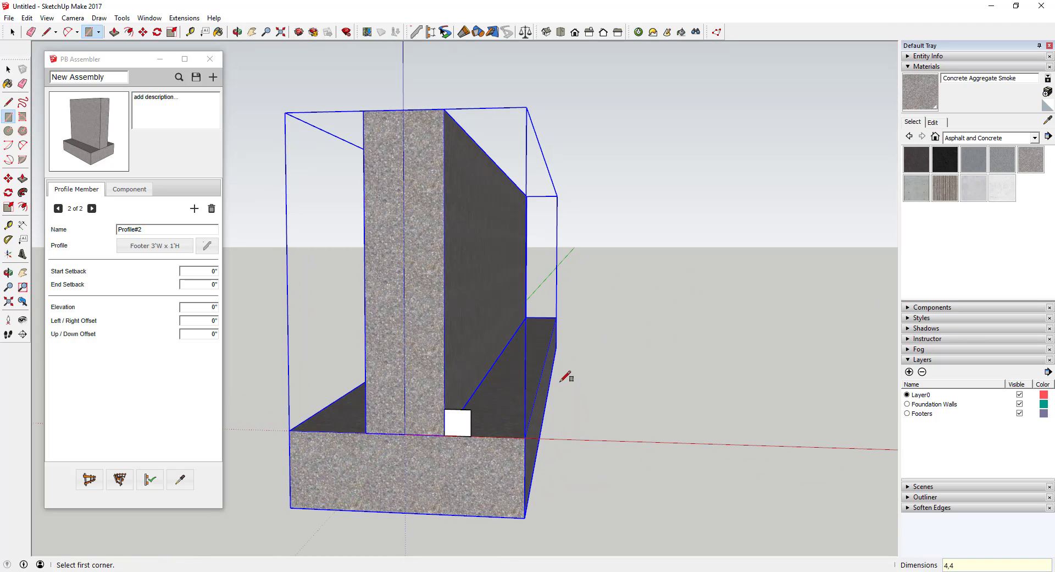
key(space)
Step: Draw a circle centred in the 4" square so that it touches the square's sides
scroll(459, 424, up, 5)
mouse_move(459, 423)
middle_down()
mouse_move(410, 407)
mouse_move(463, 411)
middle_up()
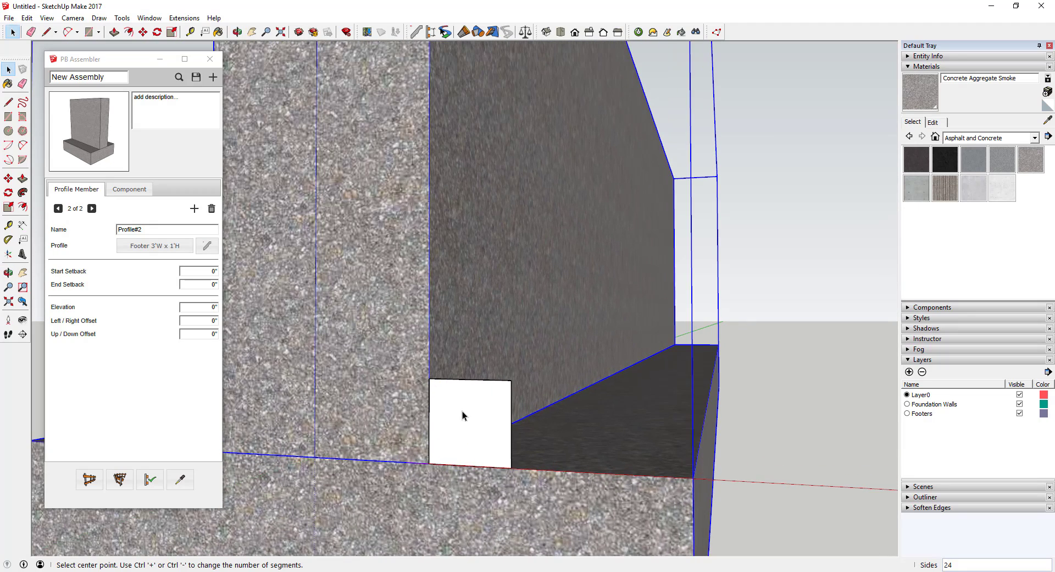
key(c)
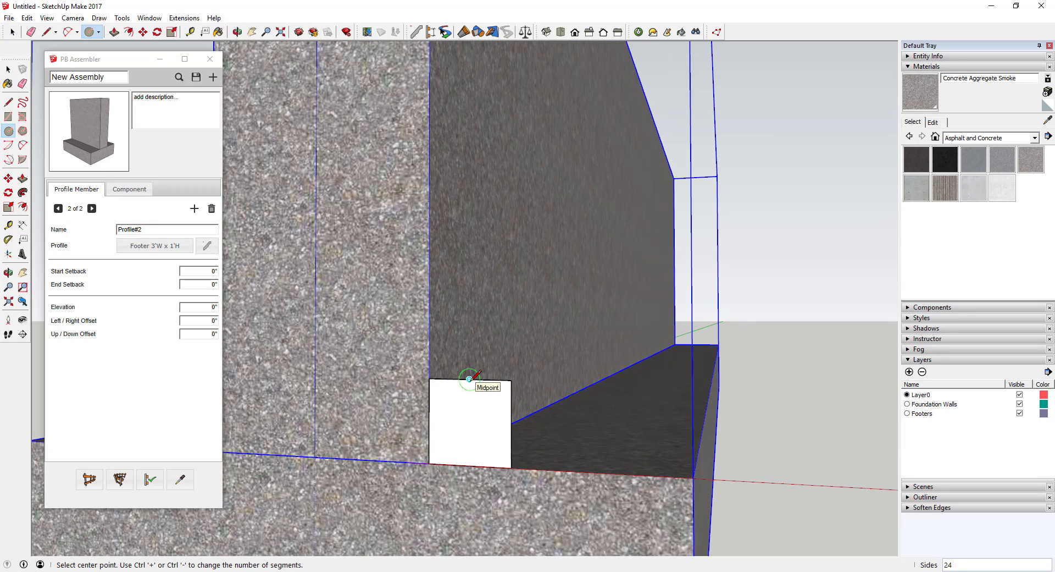
key(shift)
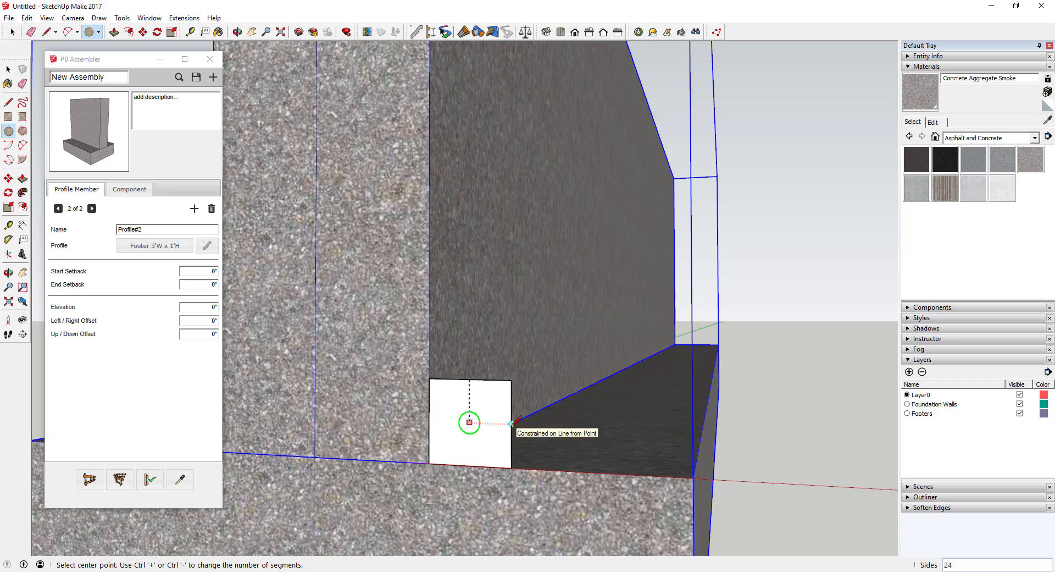
click(514, 423)
click(513, 392)
key(space)
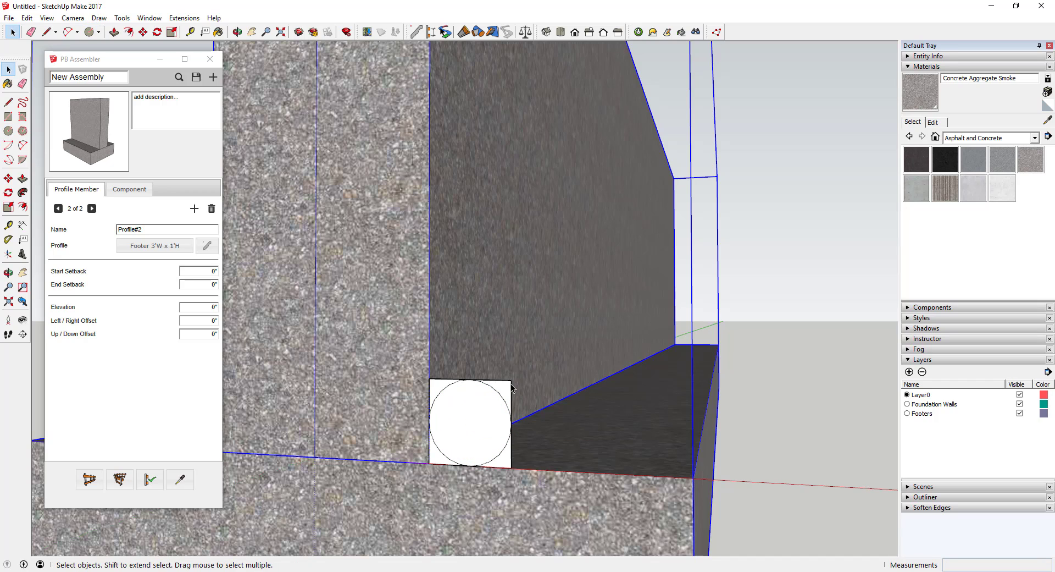
Step: Erase the edges of the square around the circle, keeping only the circular face
key(e)
drag(511, 386, 510, 384)
click(442, 380)
key(space)
click(512, 454)
key(Delete)
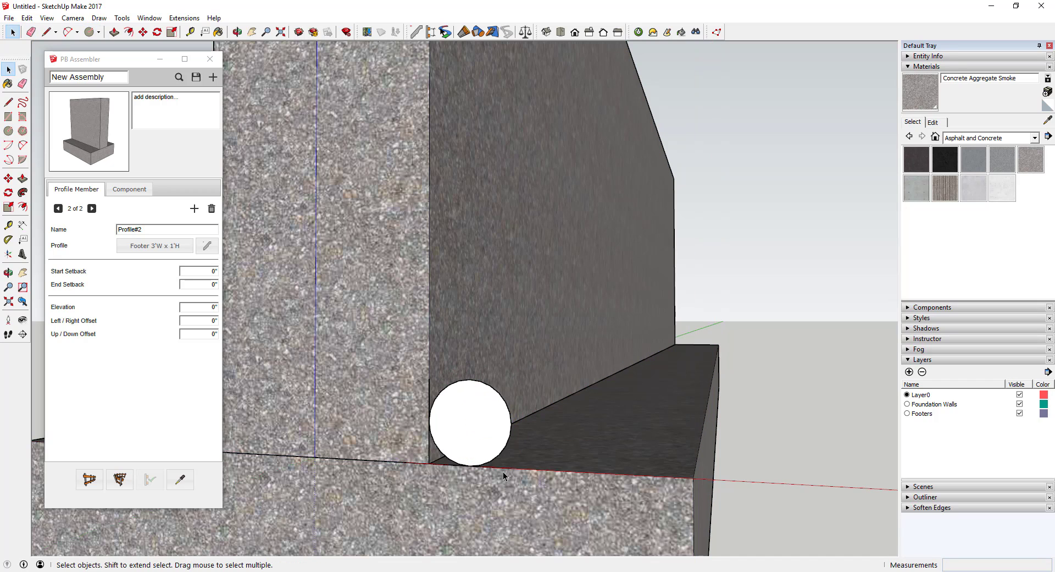
click(498, 468)
shift+click(430, 404)
key(Delete)
Step: Offset the circle inward by about 1/4" and delete the inner face to leave a thin pipe ring
scroll(502, 424, up, 3)
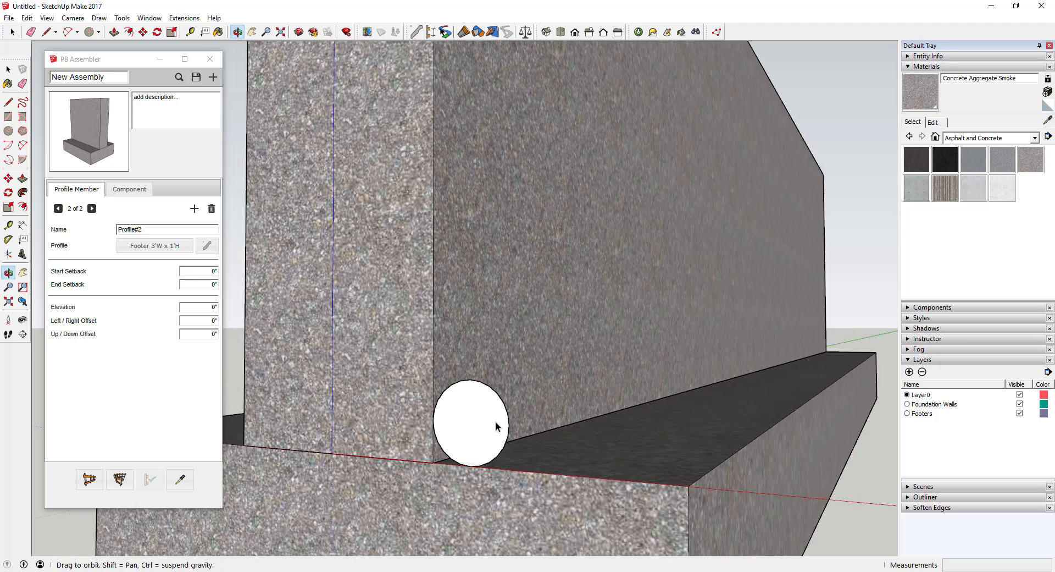
click(516, 413)
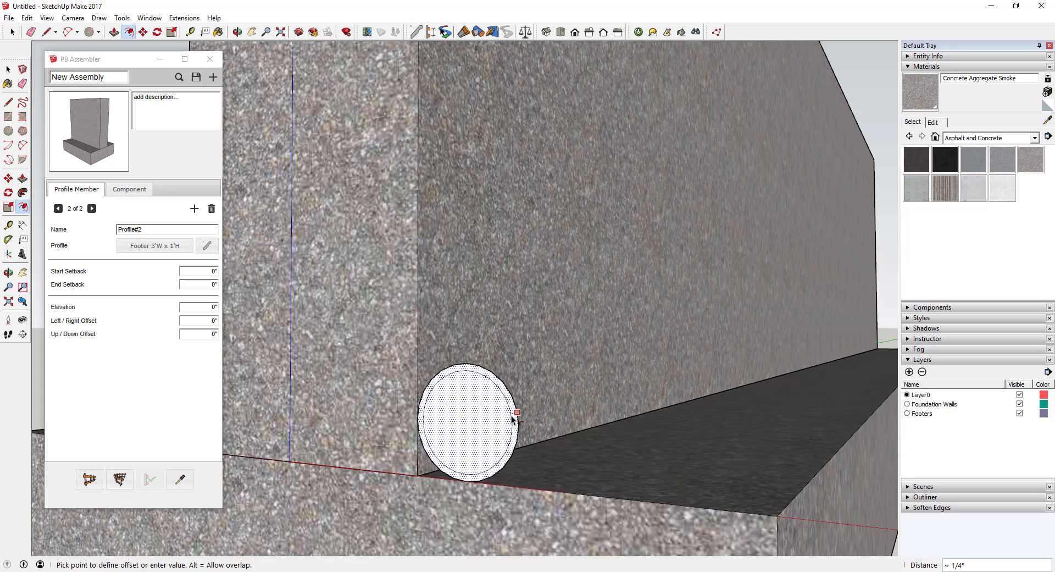
click(512, 419)
key(space)
click(467, 421)
key(Delete)
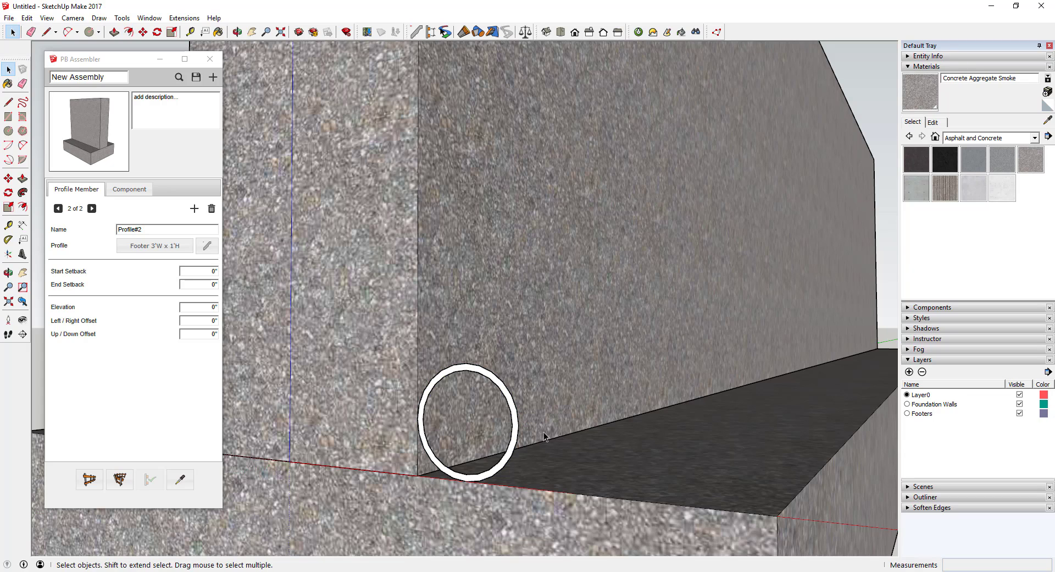
Step: Create a new Profile Builder profile named Drain Pipe from the ring's face and edges
middle_drag(526, 421, 292, 218)
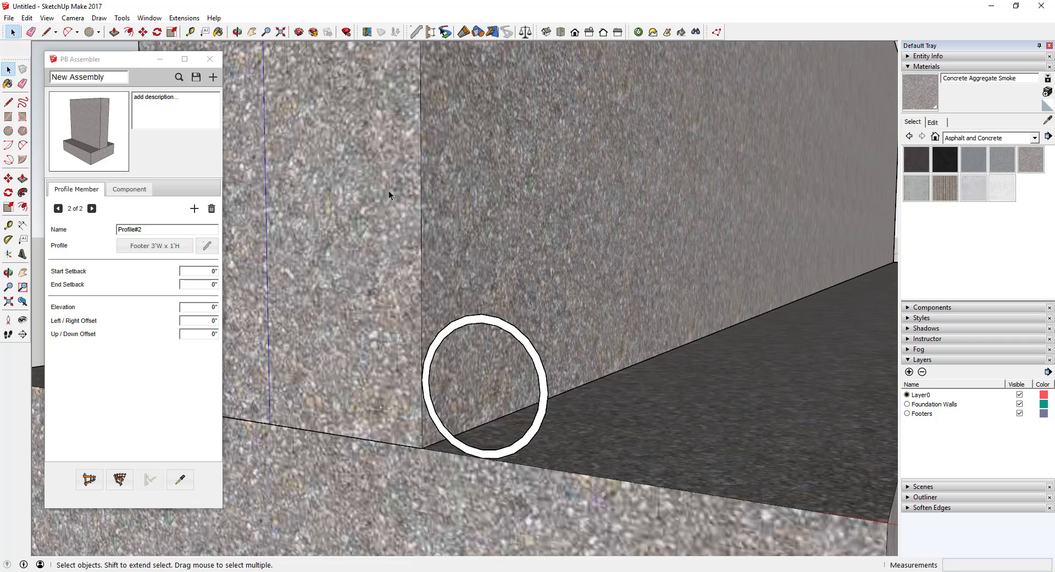
double_click(545, 391)
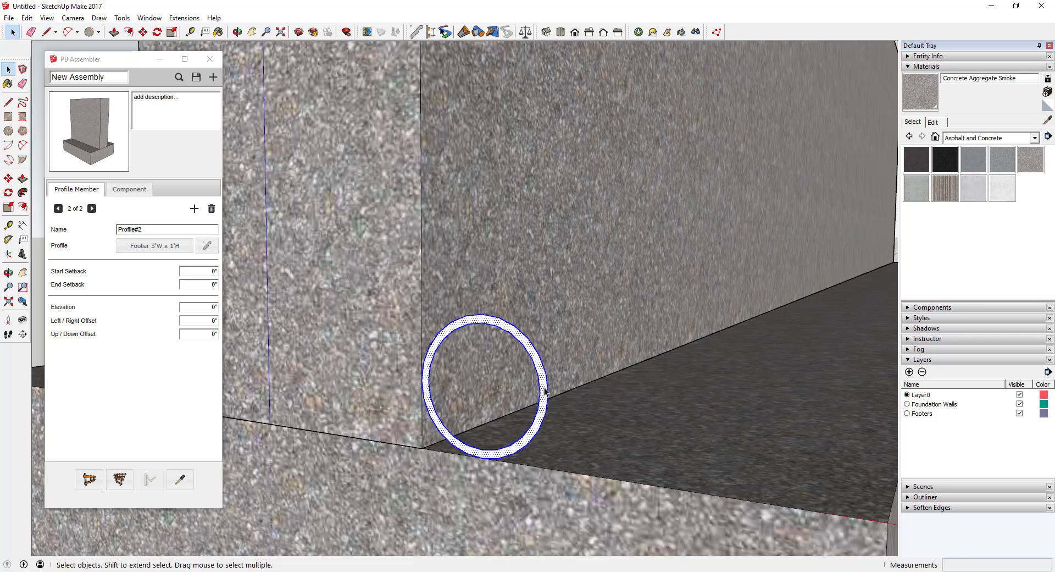
click(413, 31)
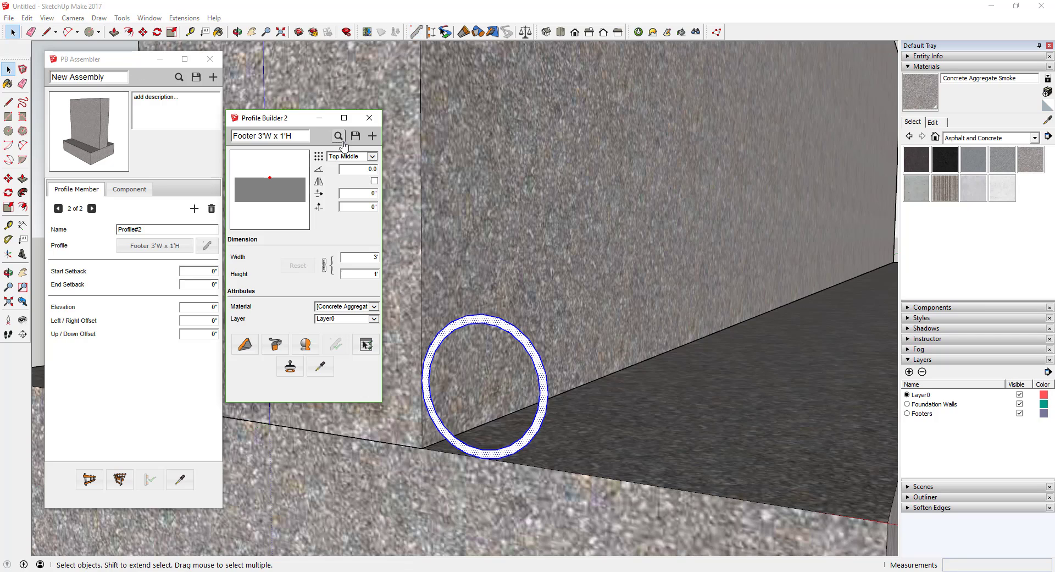
drag(295, 120, 139, 124)
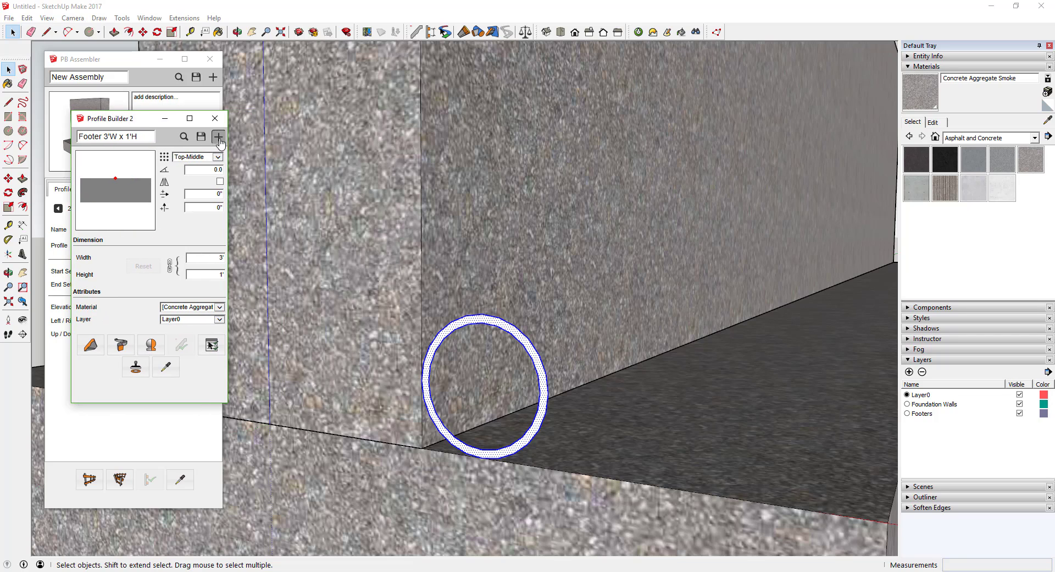
click(219, 137)
text(Drain)
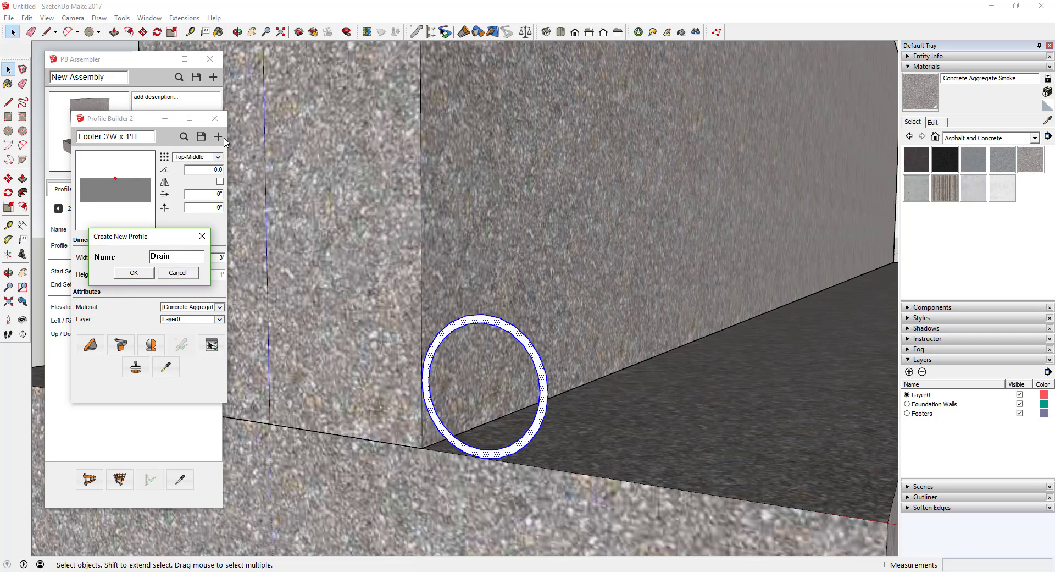
text( Pipe)
key(Return)
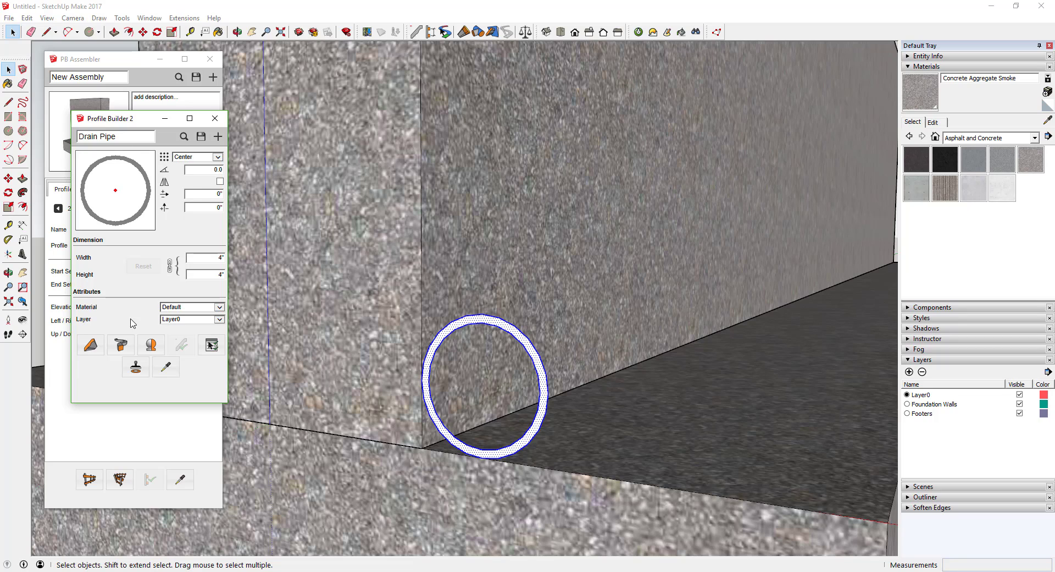
Step: Test the Drain Pipe profile by building a trial length beside the foundation, and erase the trial pipe
click(91, 344)
click(617, 371)
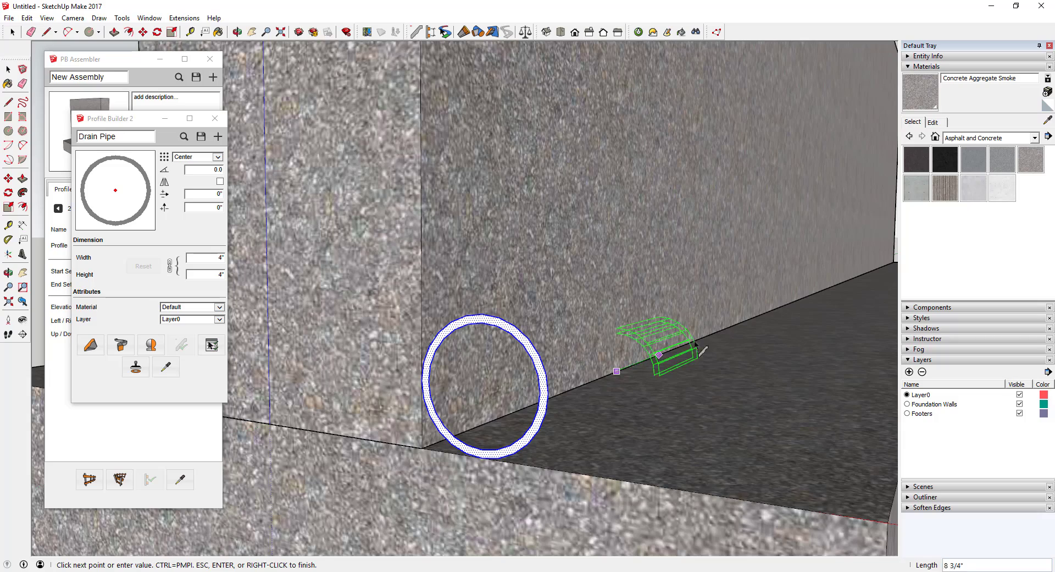
double_click(803, 181)
middle_drag(760, 278, 684, 420)
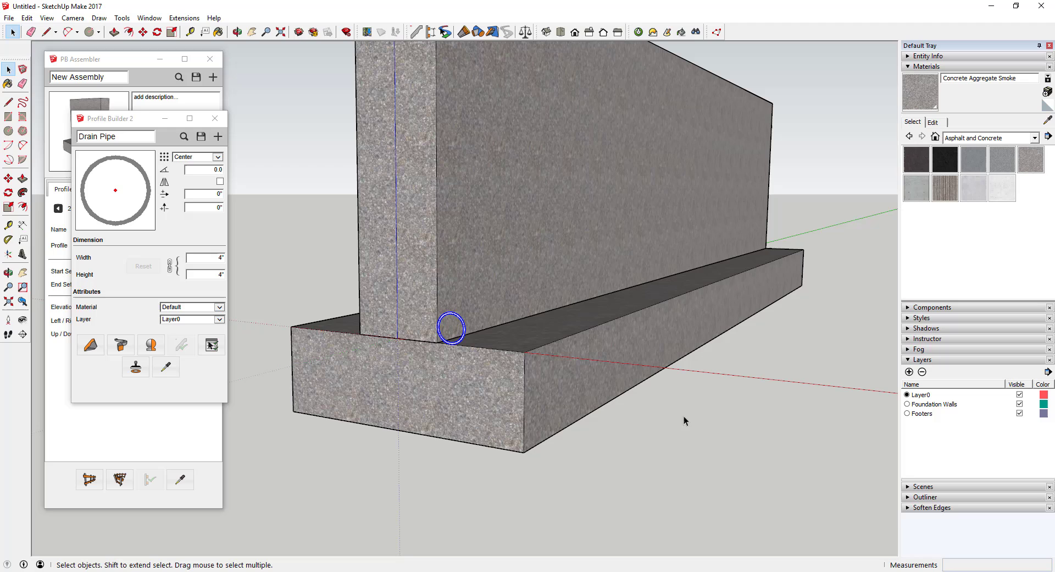
click(91, 345)
click(674, 460)
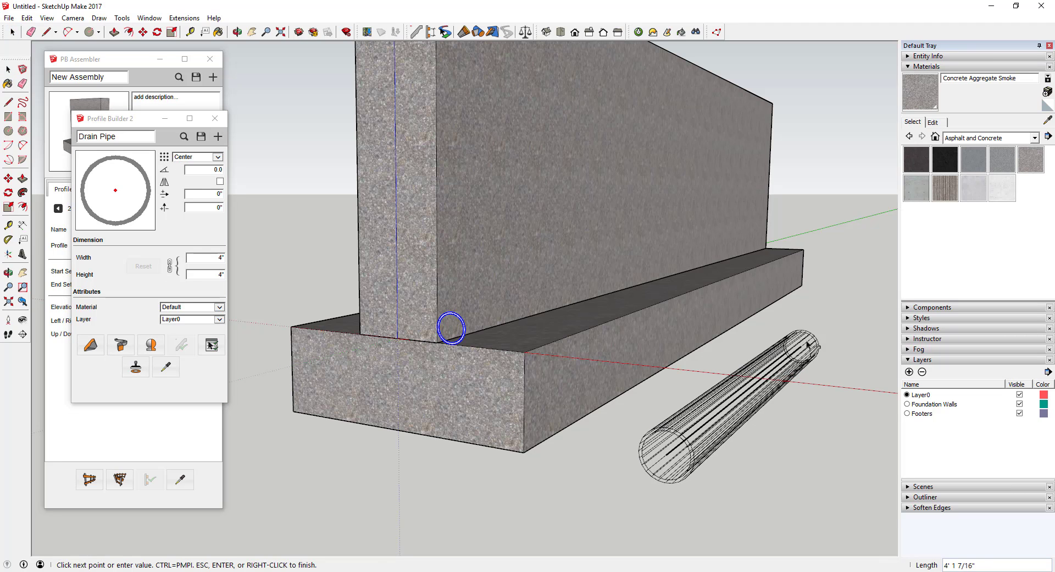
double_click(717, 414)
mouse_move(717, 415)
middle_down()
mouse_move(769, 328)
mouse_move(774, 340)
mouse_move(817, 348)
mouse_move(603, 401)
mouse_move(512, 377)
mouse_move(426, 311)
middle_up()
key(e)
click(783, 349)
key(space)
Step: Paint the pipe ring with the black Color M09 and set the Drain Pipe profile's material to [Color M09]
scroll(426, 310, up, 3)
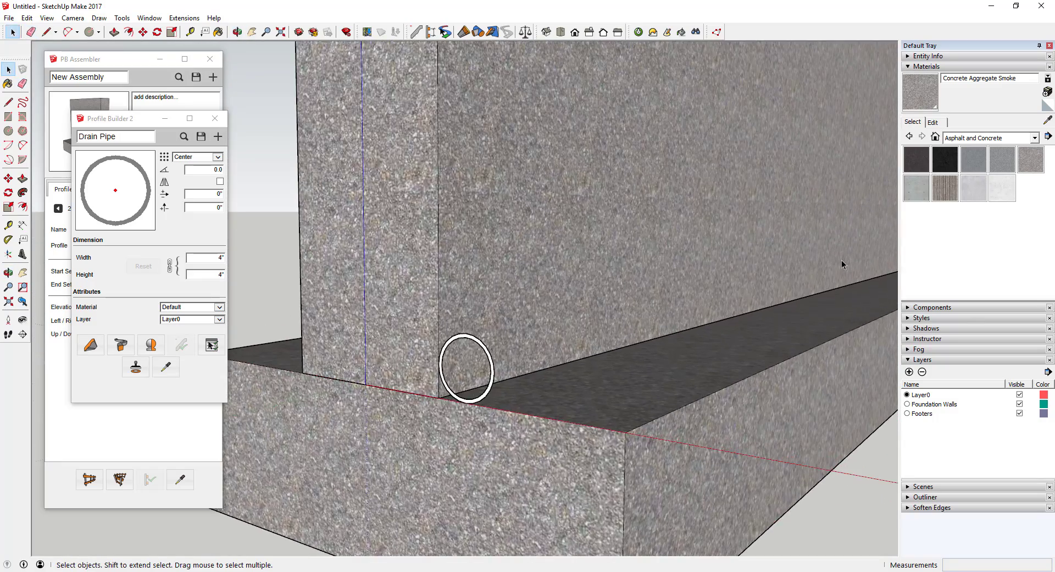
click(984, 138)
click(961, 175)
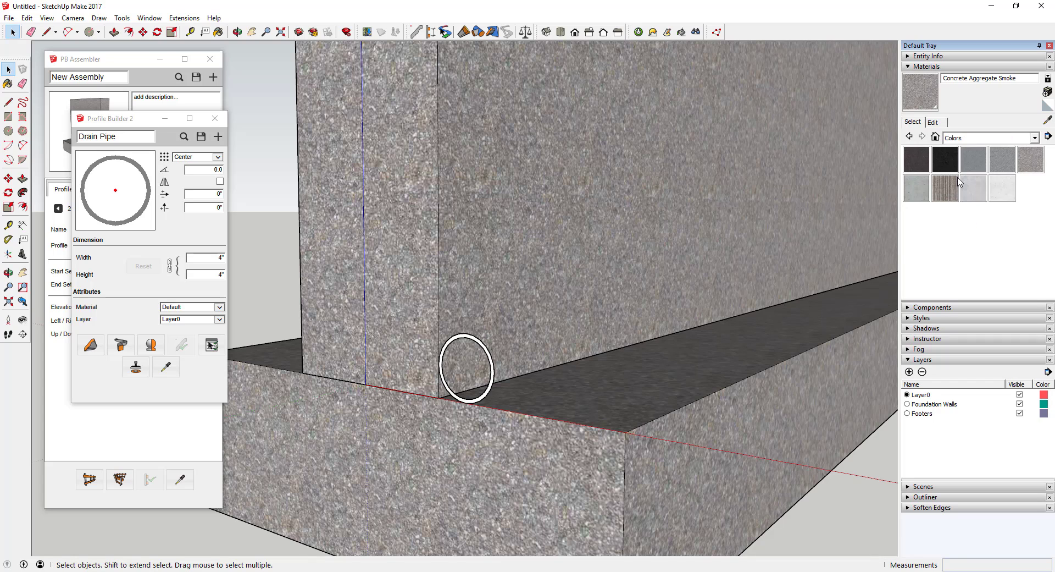
scroll(987, 217, down, 3)
scroll(988, 217, down, 10)
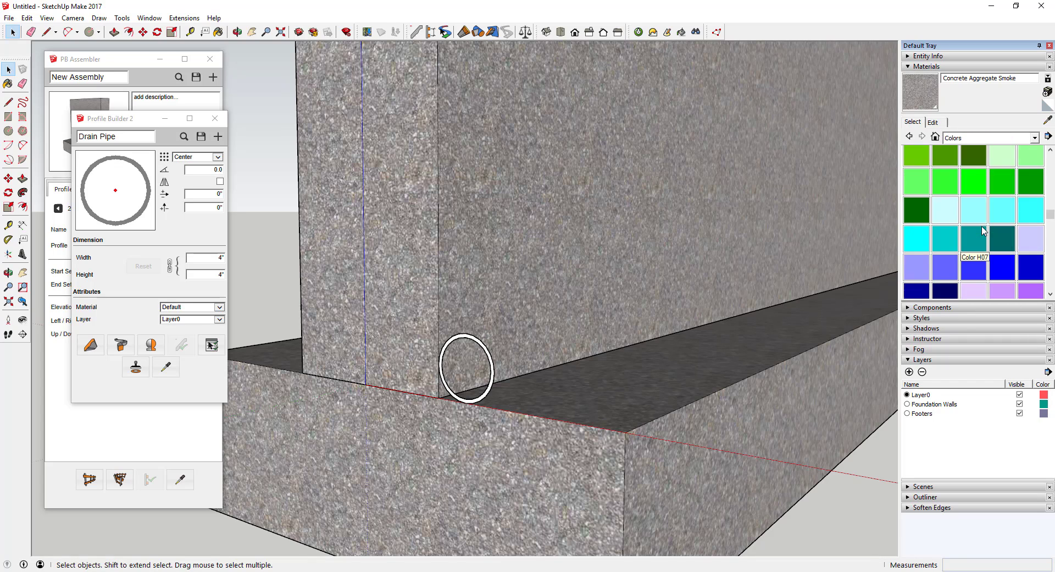
click(925, 175)
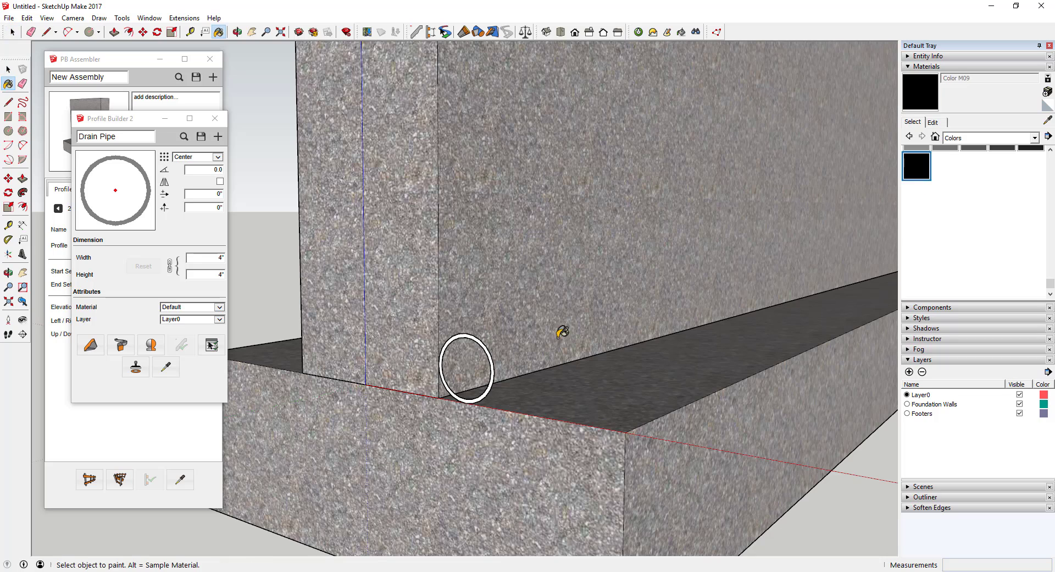
scroll(517, 338, up, 2)
click(476, 352)
key(space)
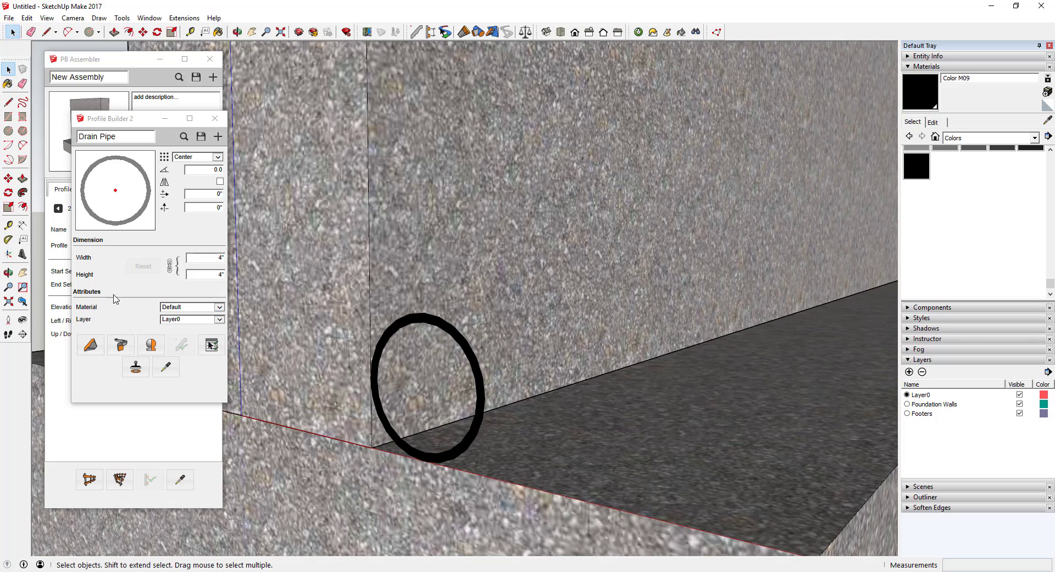
click(185, 308)
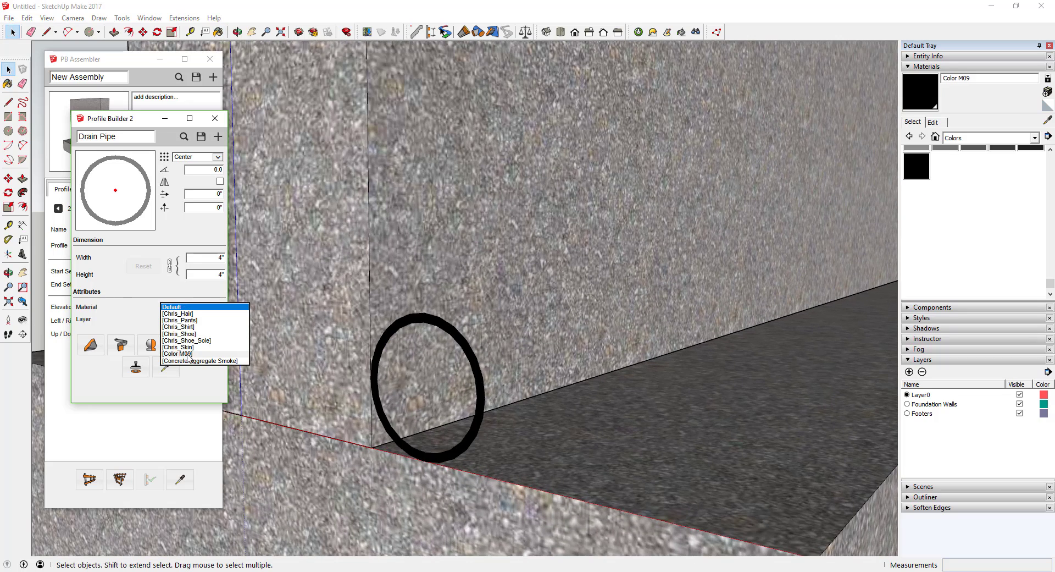
click(189, 354)
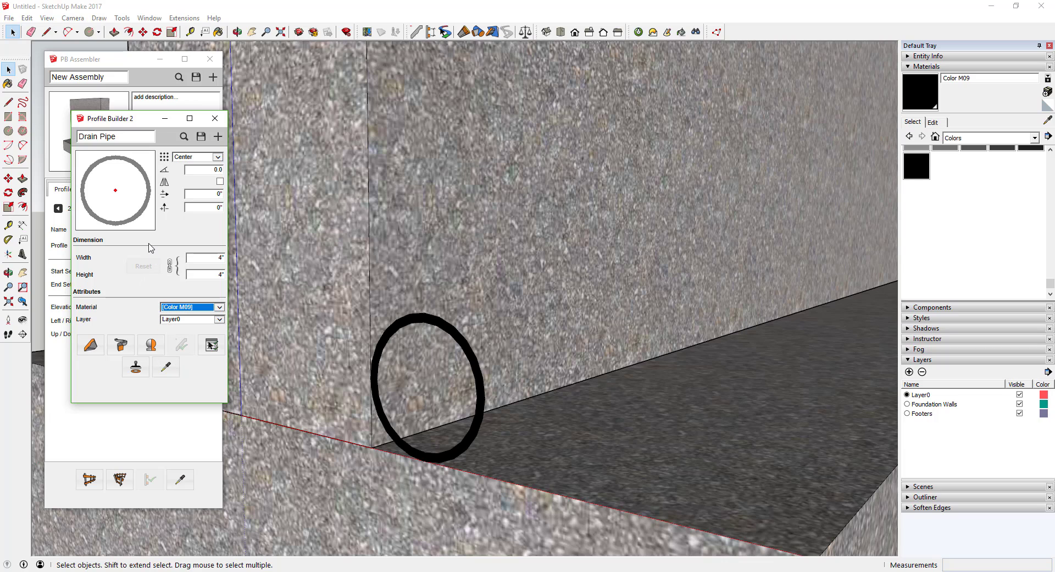
Step: Rename the Drain Pipe profile to Drain Pipe - 4" and save it in the Profile Builder Profiles folder
click(149, 138)
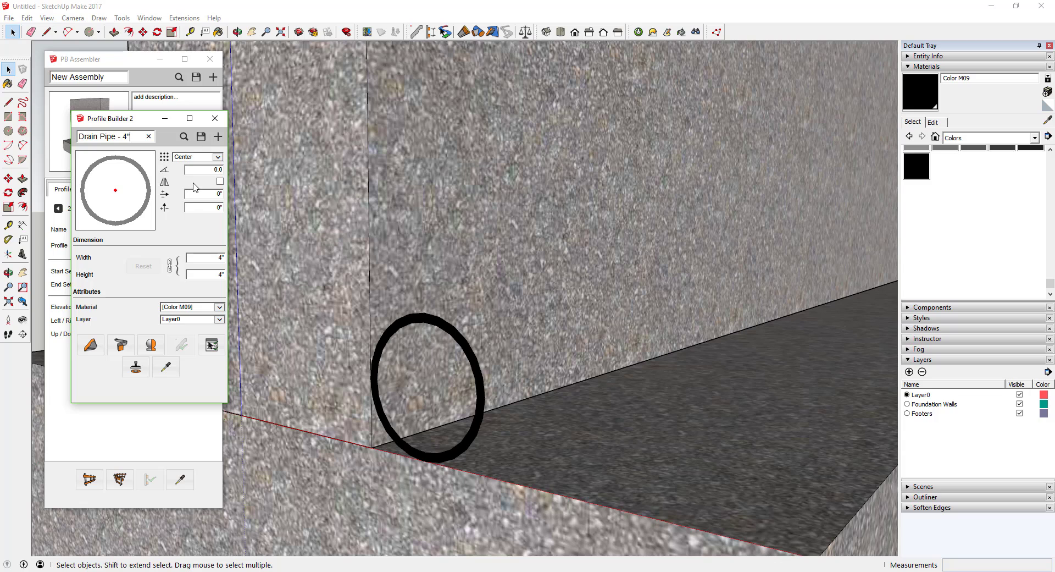
click(202, 137)
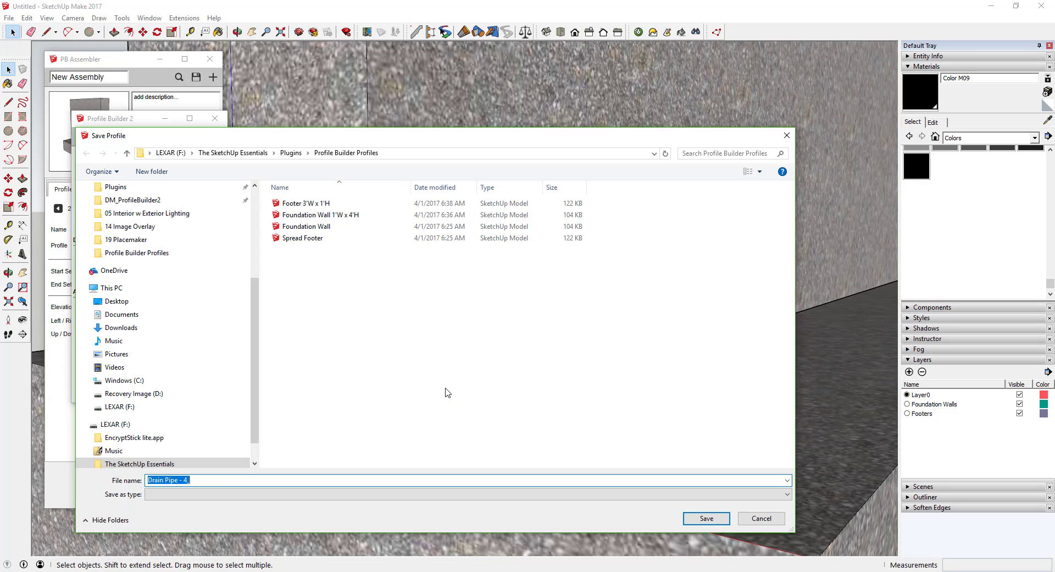
click(187, 479)
key(Return)
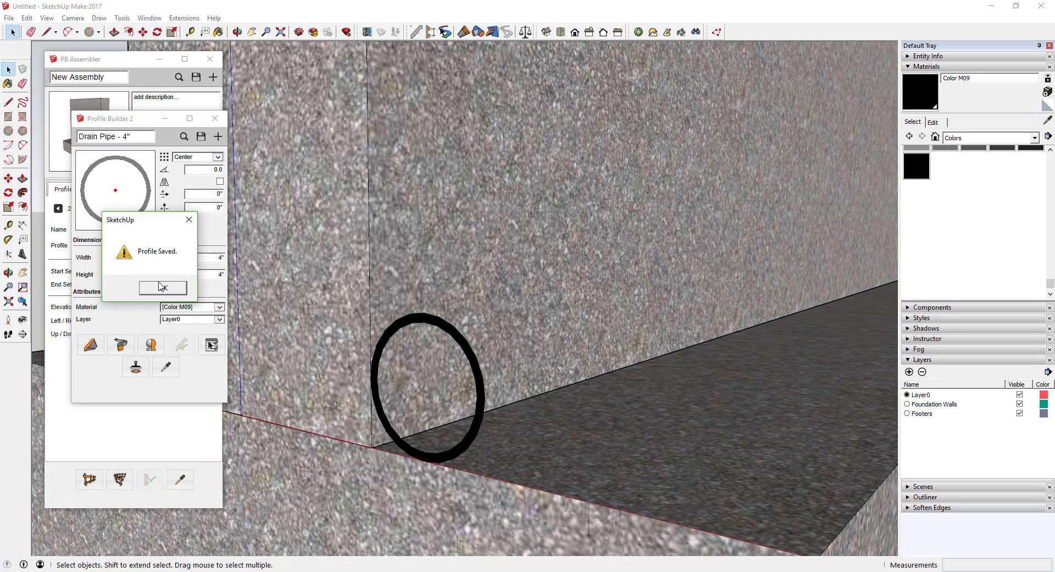
click(160, 287)
Step: Set the drain pipe profile's placement point to Center-Left and save it over the existing Drain Pipe - 4 file
middle_drag(509, 309, 321, 192)
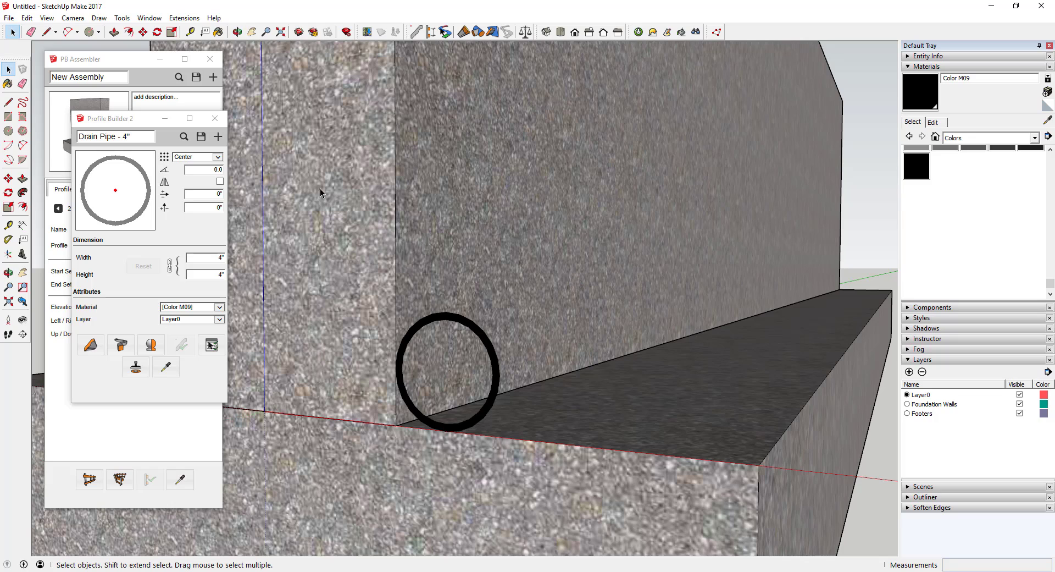
click(217, 157)
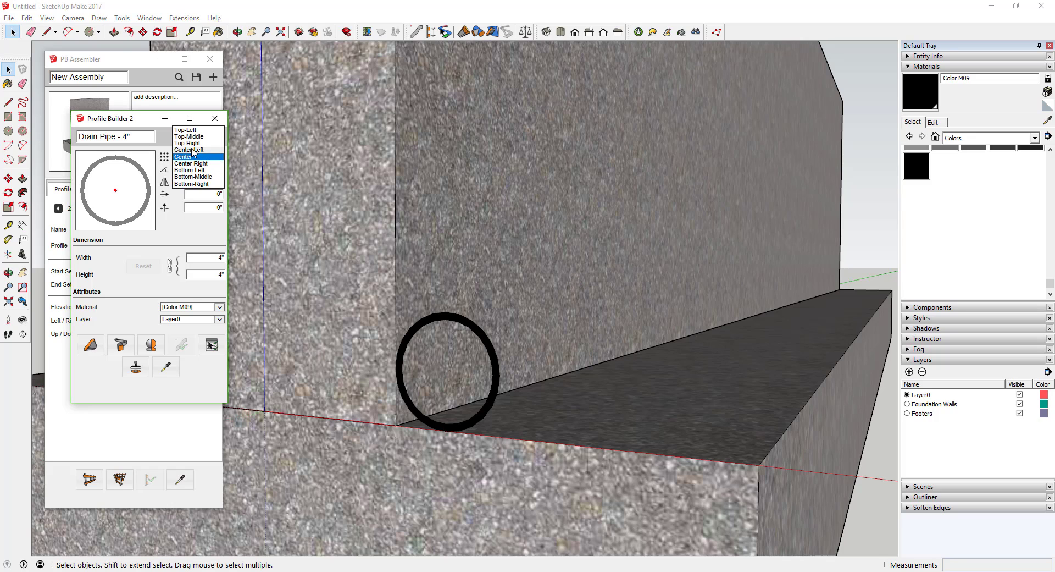
click(193, 150)
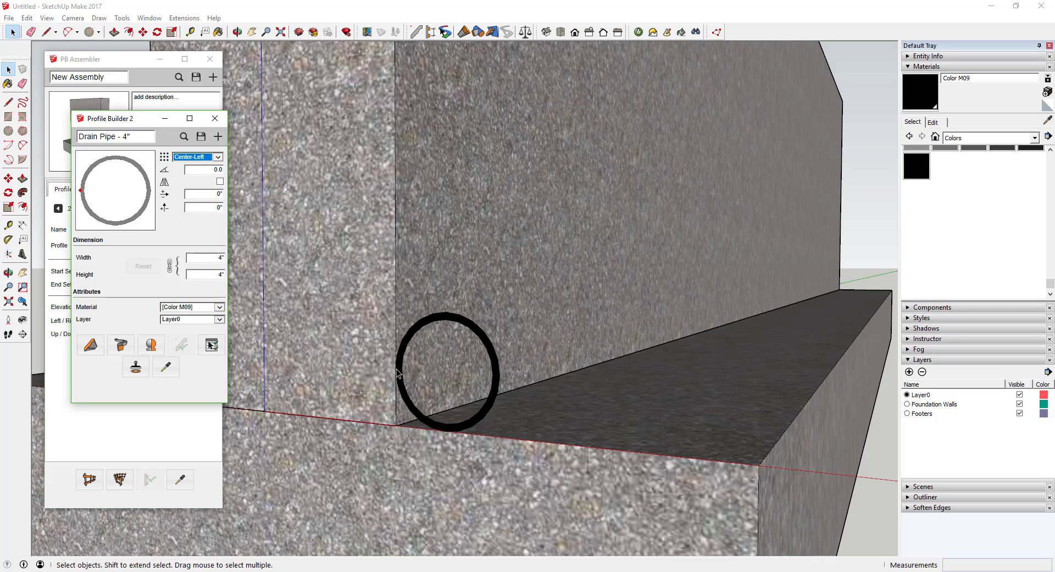
scroll(398, 372, down, 8)
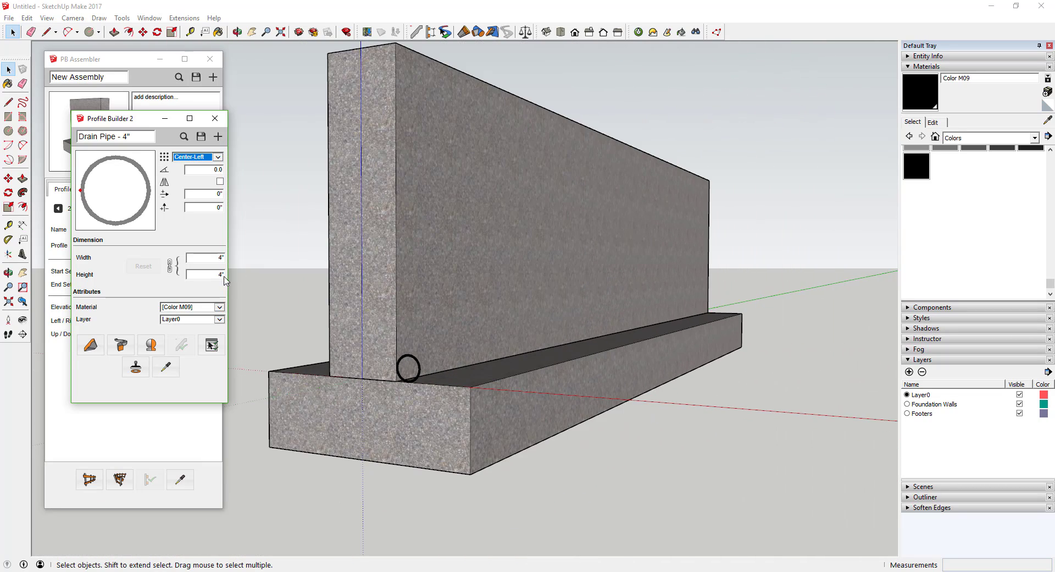
click(201, 136)
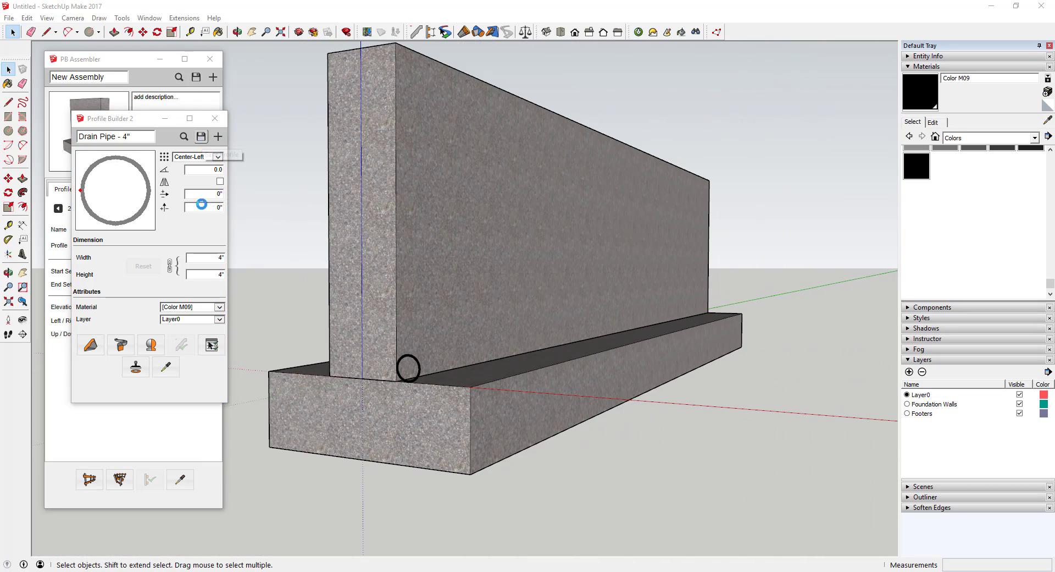
click(146, 384)
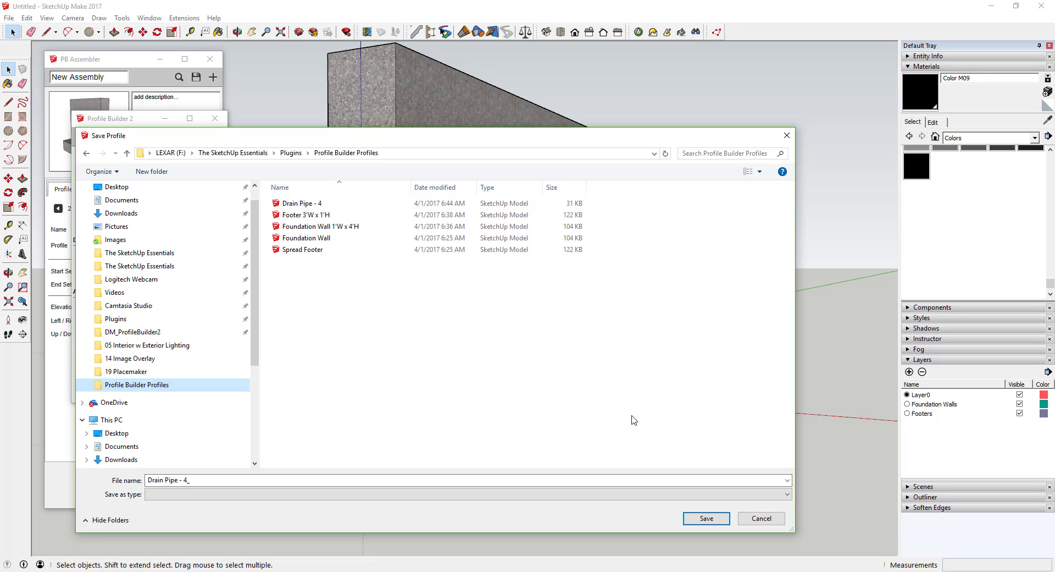
double_click(286, 204)
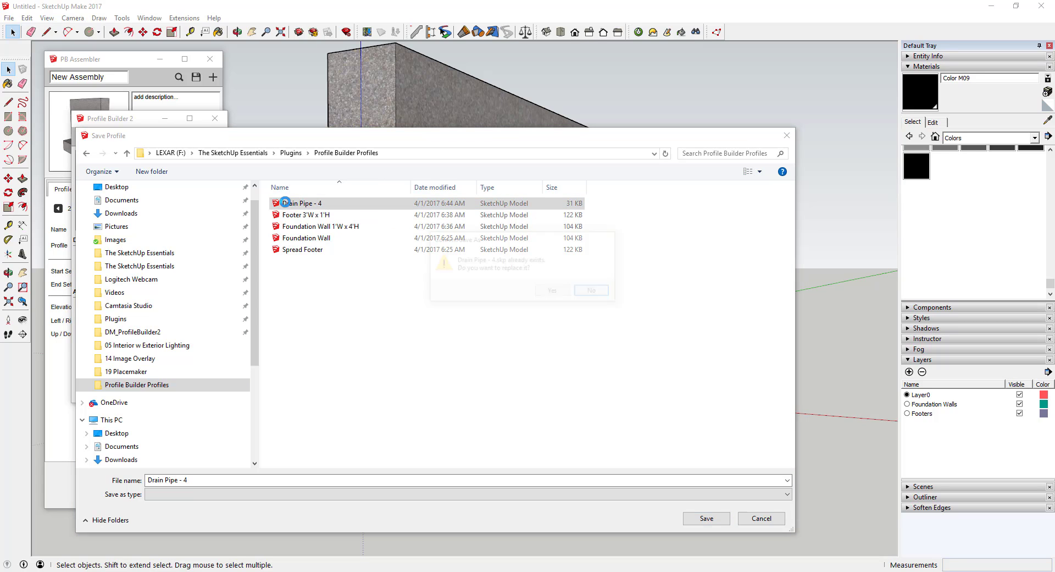
click(554, 291)
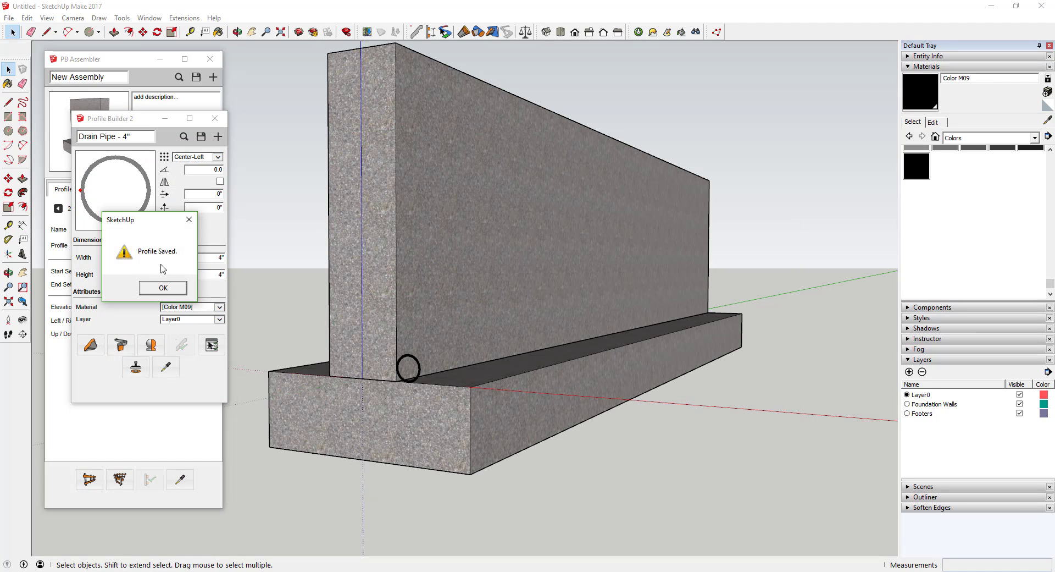
click(163, 289)
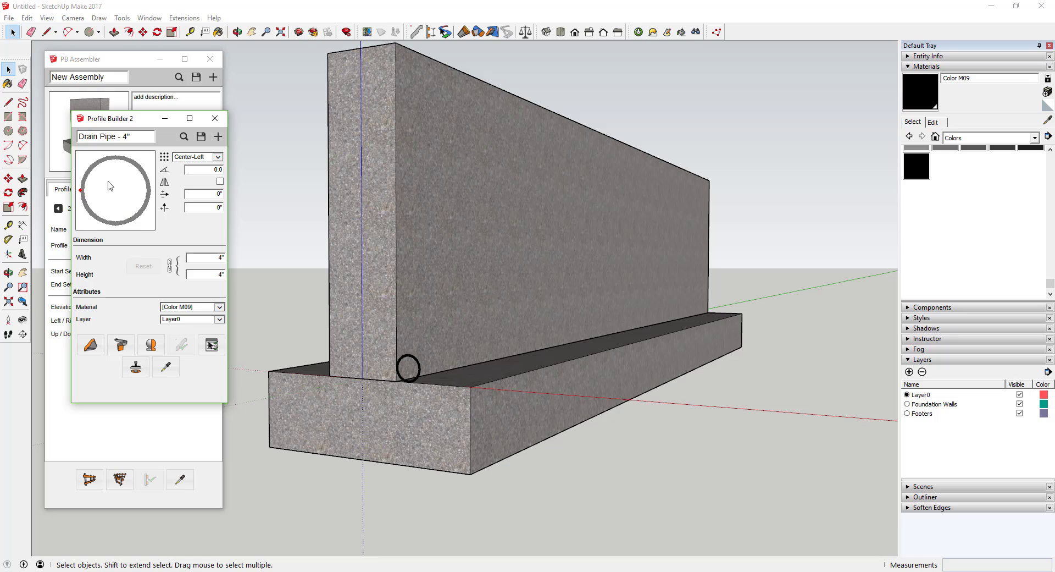
scroll(514, 335, down, 2)
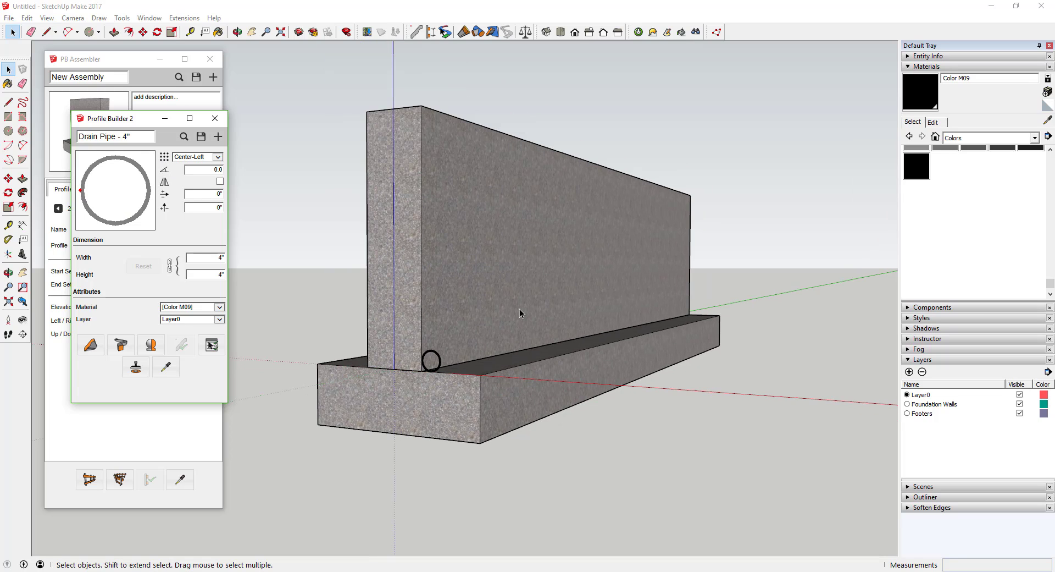
Step: Name the assembly's first profile member Foundation Wall
click(162, 427)
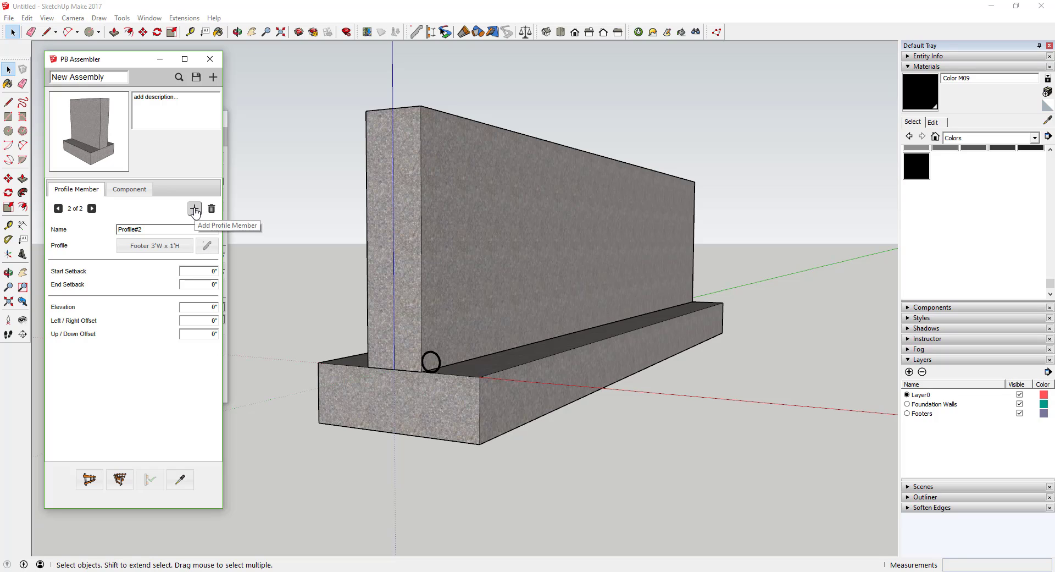
click(58, 209)
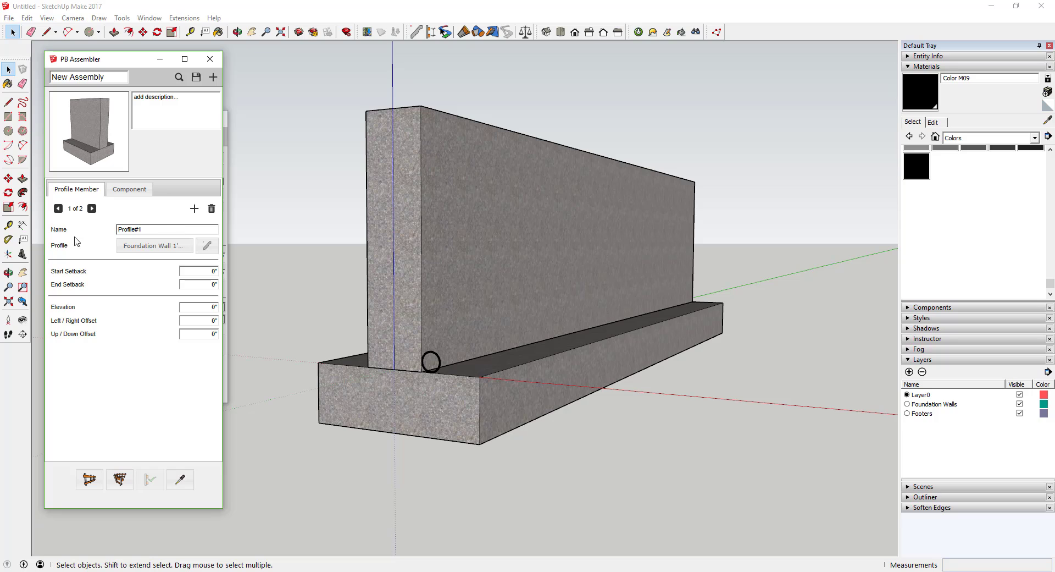
triple_click(124, 231)
text(Foundation Wall)
key(Tab)
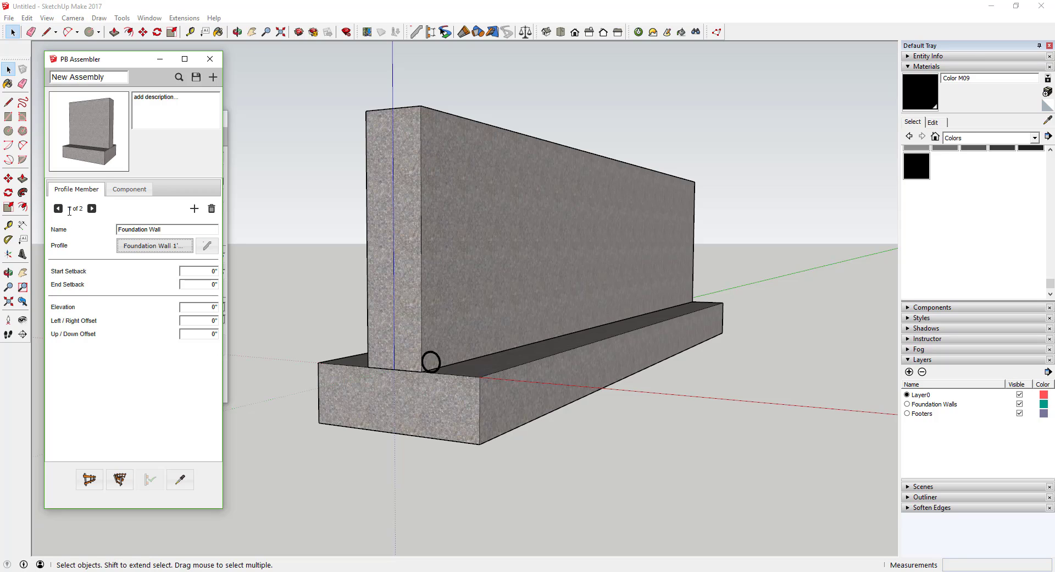
Step: Name the assembly's second profile member Footer
click(92, 208)
click(68, 229)
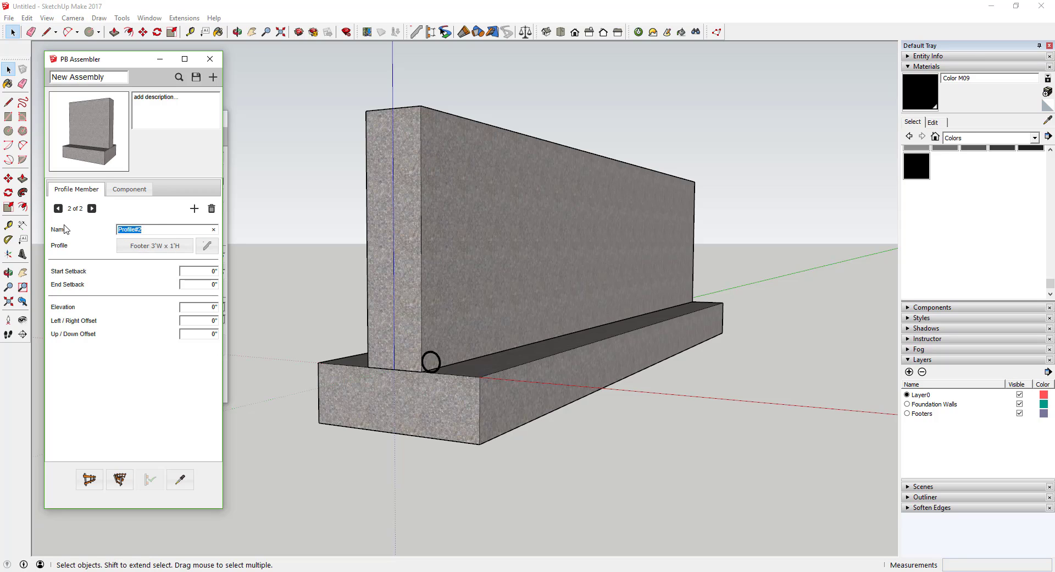
text(Footer)
click(58, 209)
click(92, 209)
Step: Add a third profile member to the assembly and load the saved Drain Pipe - 4" profile into it
click(195, 210)
click(207, 246)
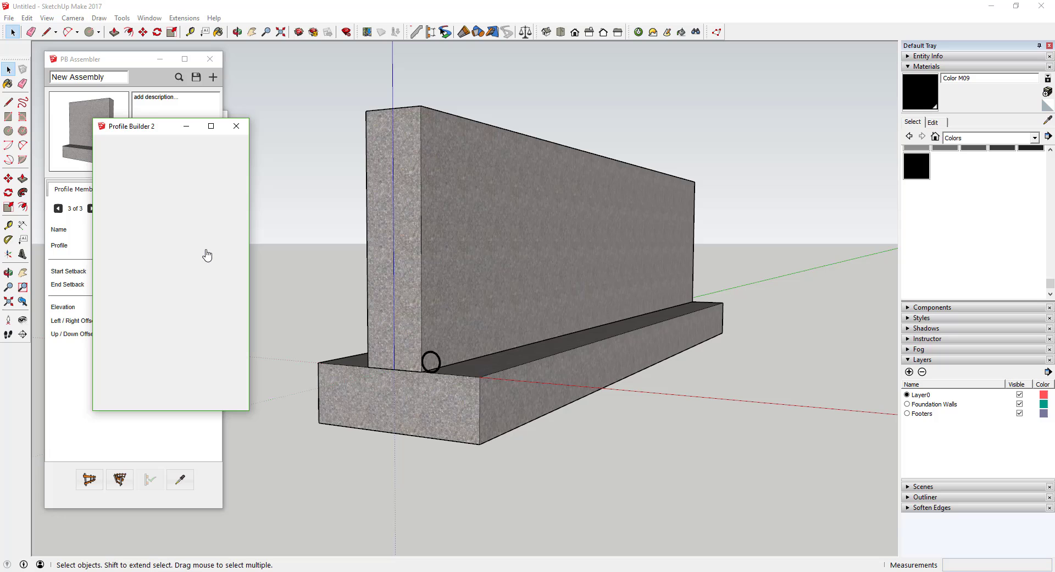
click(205, 144)
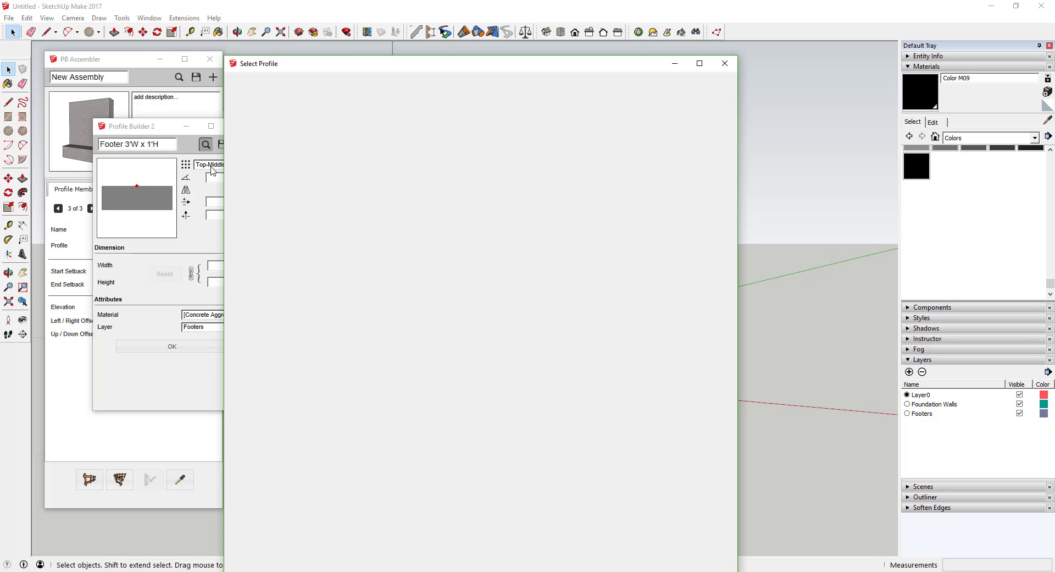
double_click(295, 169)
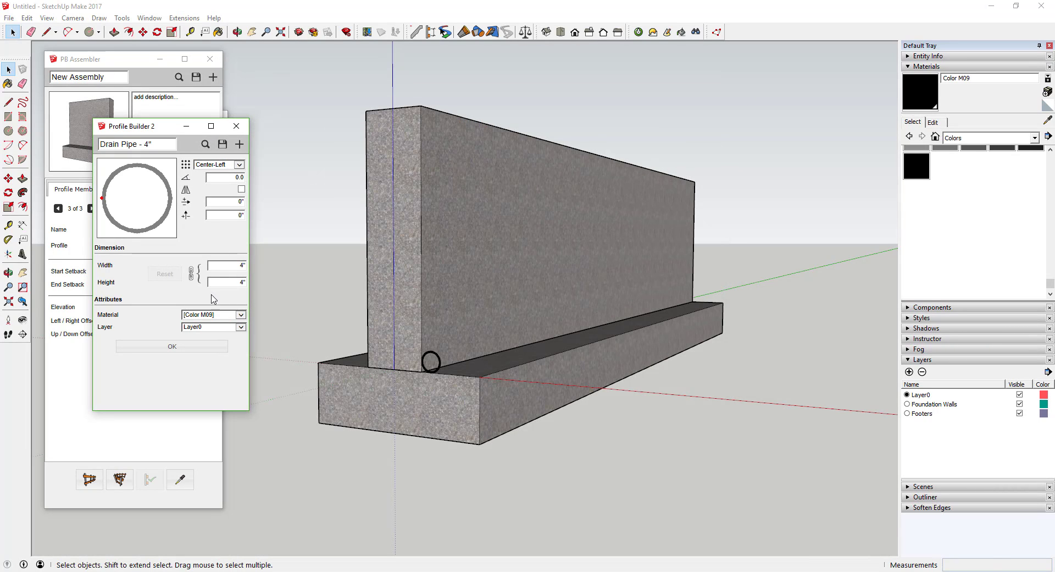
click(207, 326)
click(207, 322)
click(237, 126)
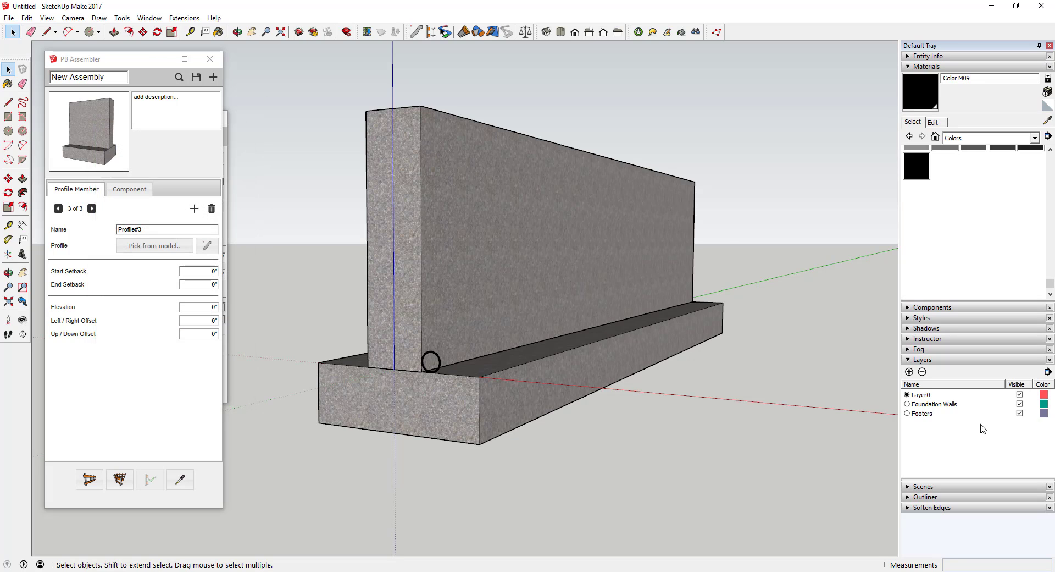
Step: Create a layer named Drain Pipe and assign the third assembly member's profile to it
click(909, 372)
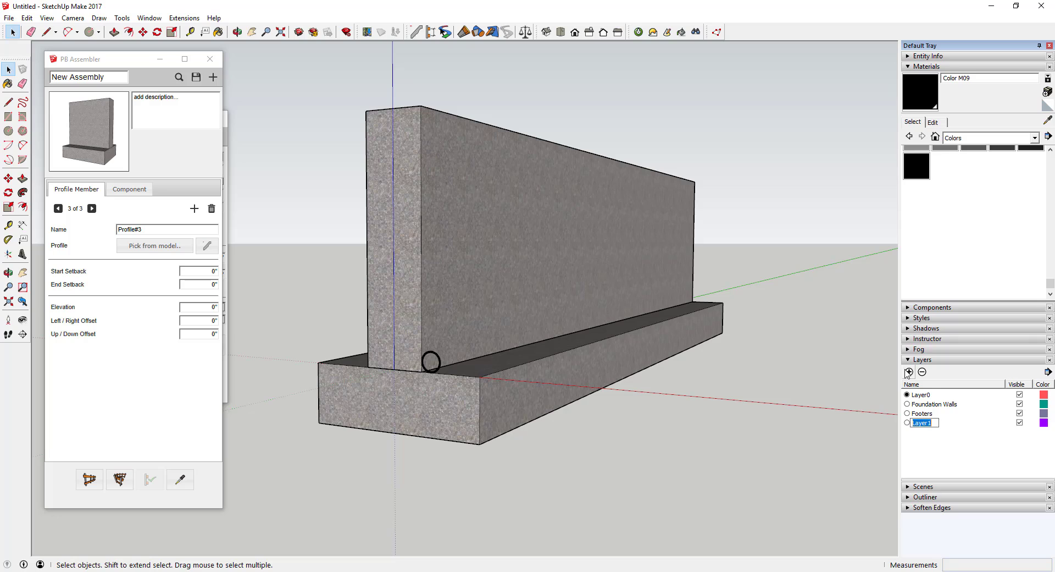
text(Drain Pipe)
key(Return)
click(207, 246)
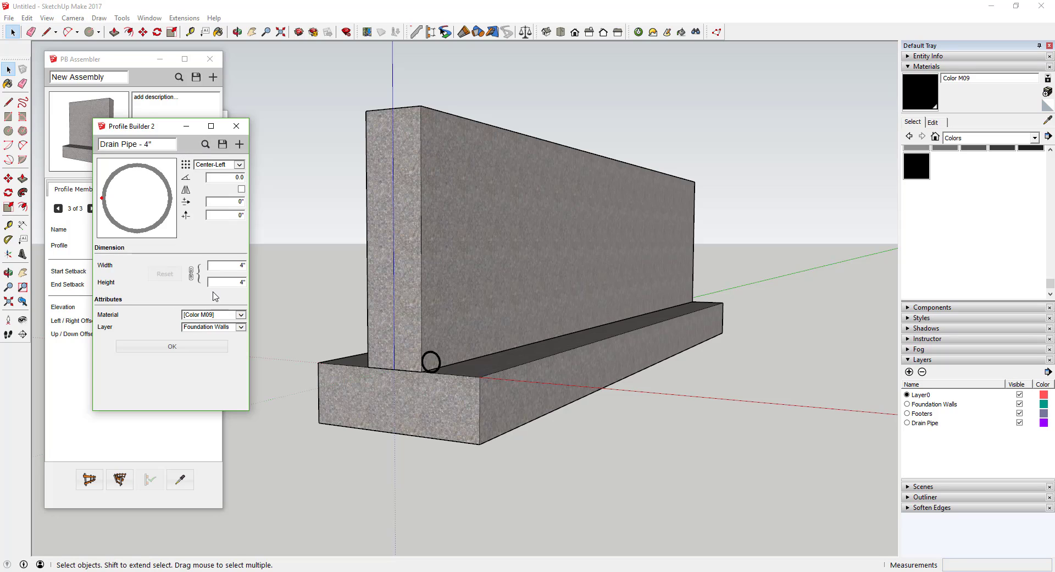
click(218, 327)
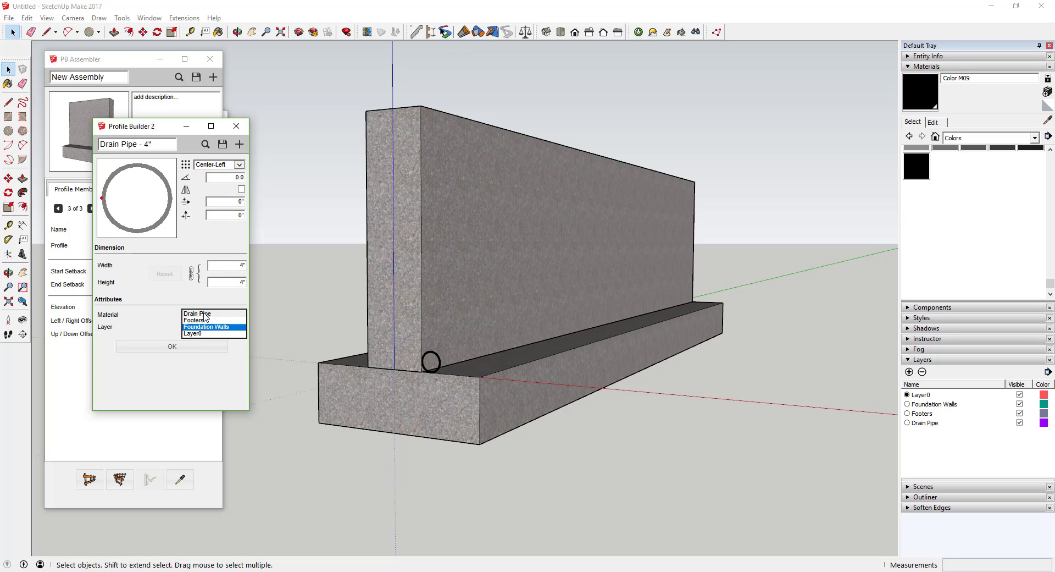
click(198, 314)
click(155, 346)
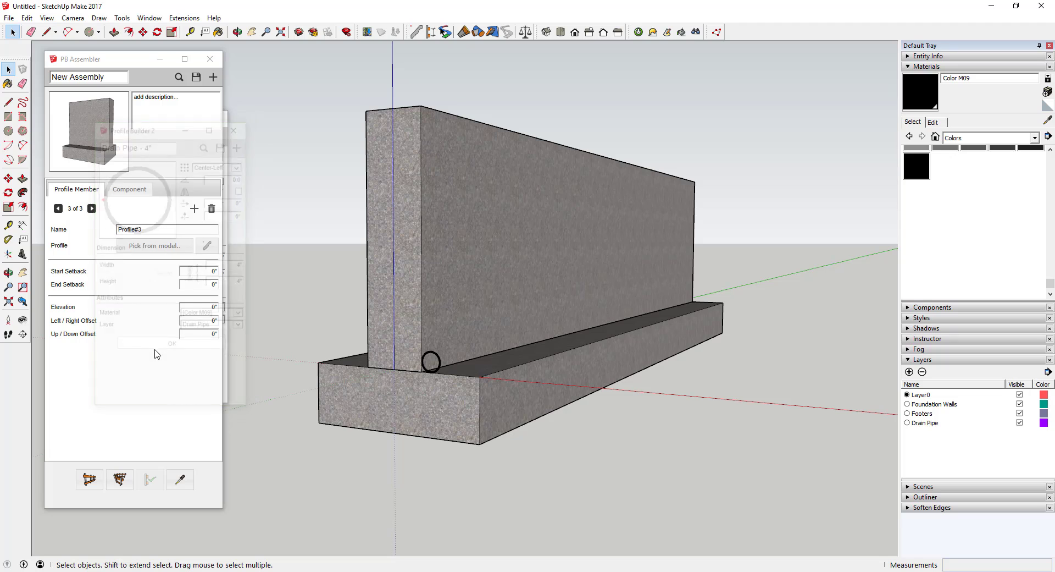
Step: Erase the existing foundation wall, footer and pipe ring from the model
click(89, 479)
scroll(626, 437, down, 4)
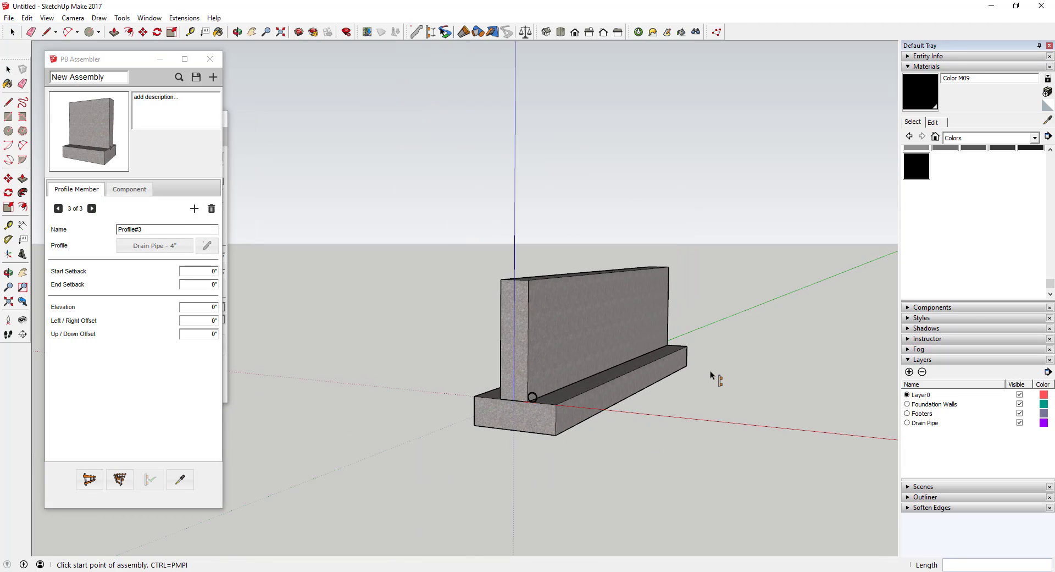
middle_drag(717, 376, 625, 376)
key(e)
mouse_move(617, 414)
mouse_down()
mouse_move(599, 419)
mouse_move(522, 394)
mouse_up()
key(space)
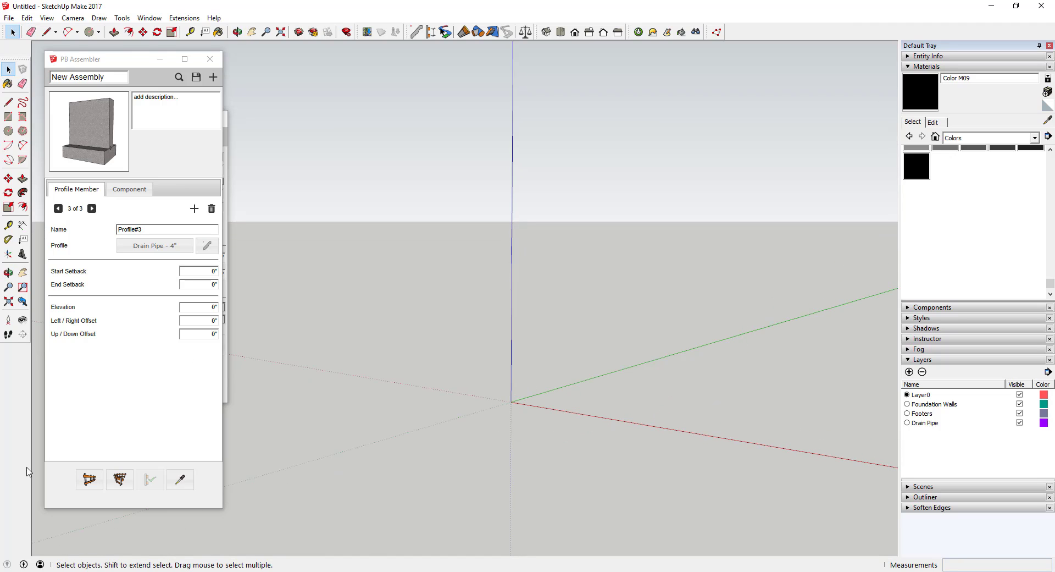
Step: Build a trial length of the three-part assembly, about 25' 4" long, from the origin along the green axis and inspect the pipe's position
click(89, 479)
click(511, 402)
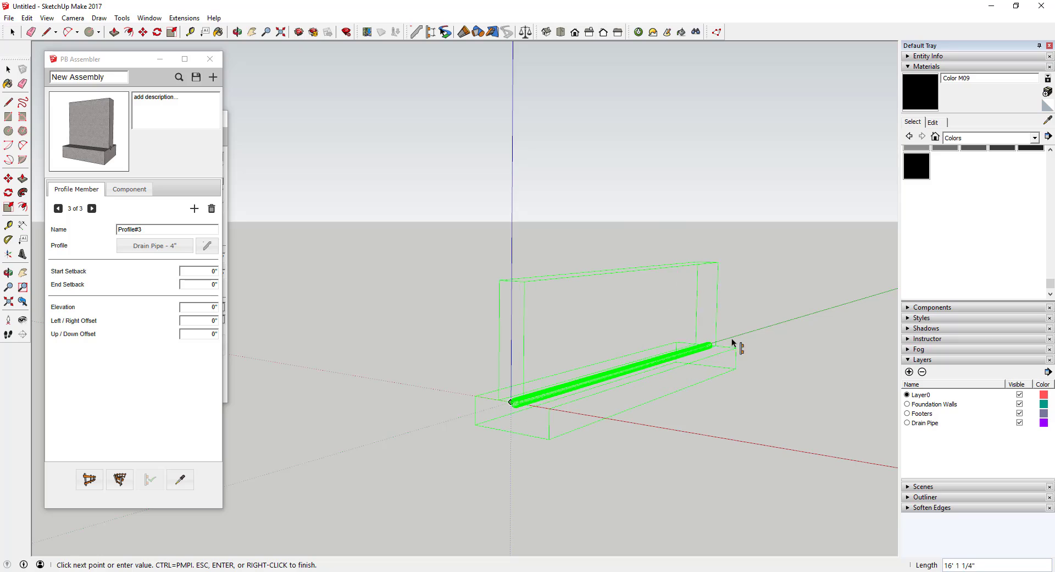
click(771, 328)
scroll(514, 403, up, 6)
middle_drag(519, 404, 651, 393)
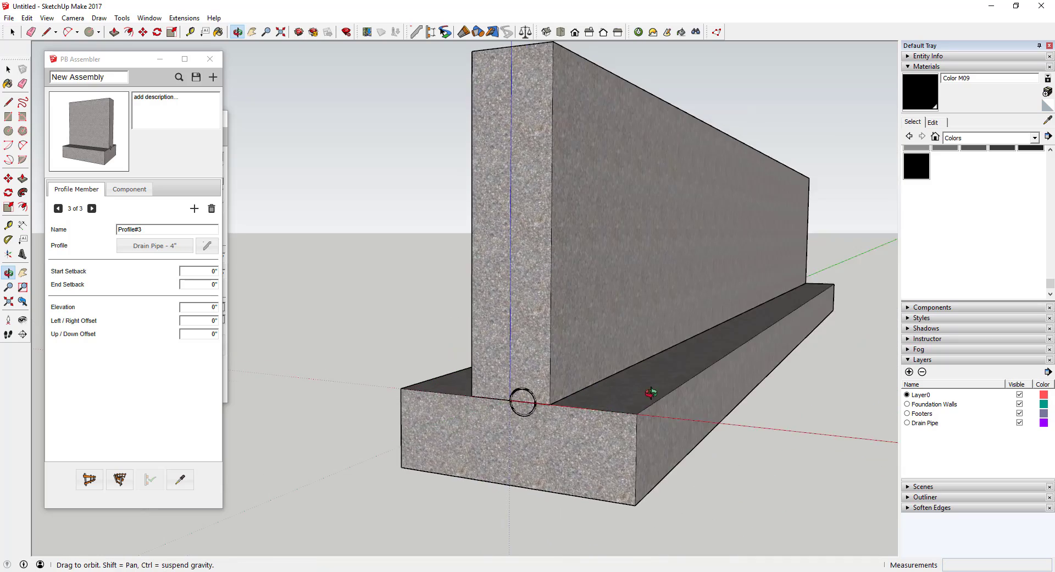
scroll(527, 405, up, 5)
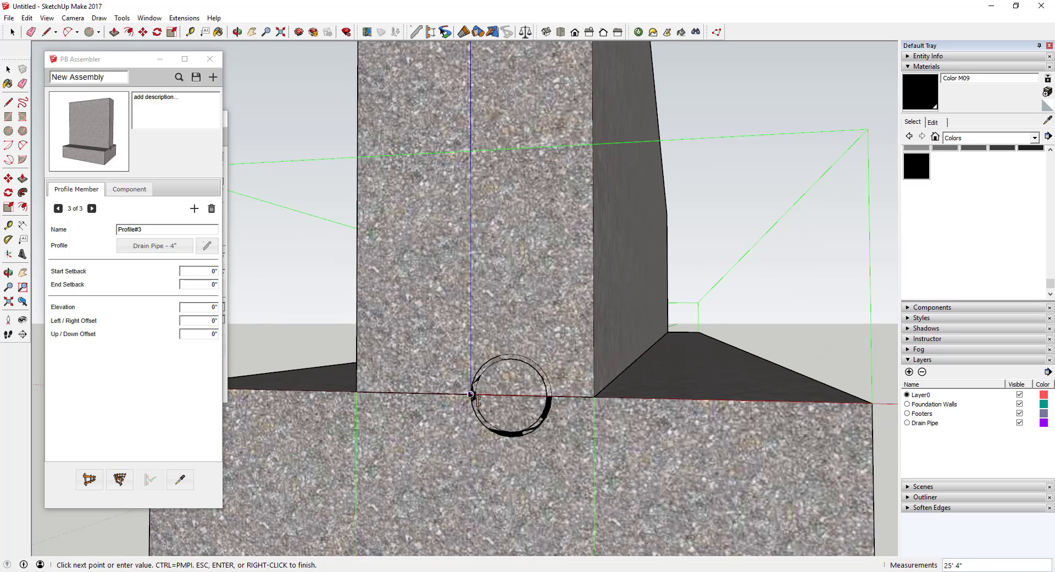
key(space)
middle_drag(541, 426, 533, 415)
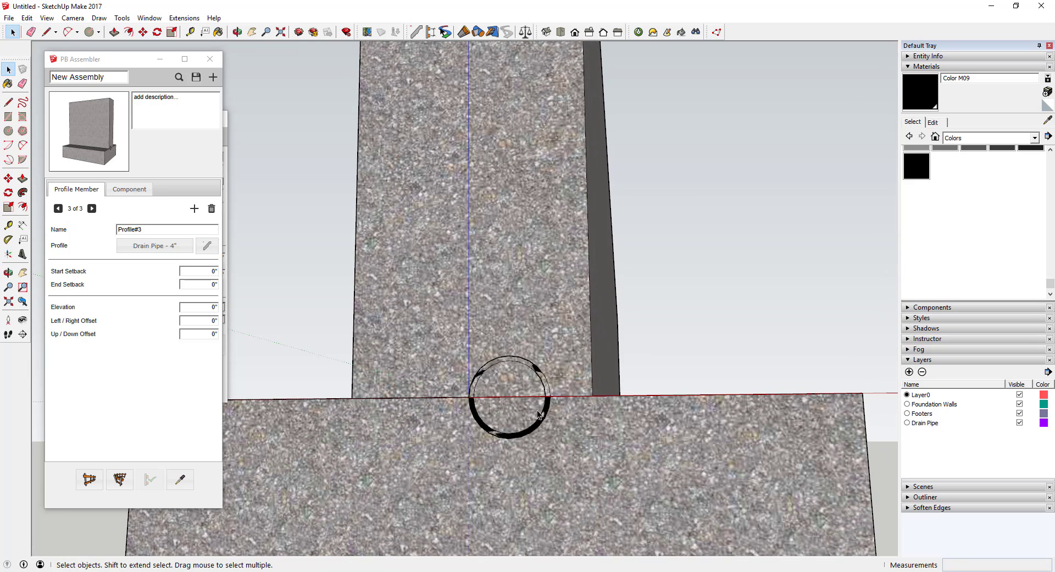
middle_drag(392, 364, 528, 432)
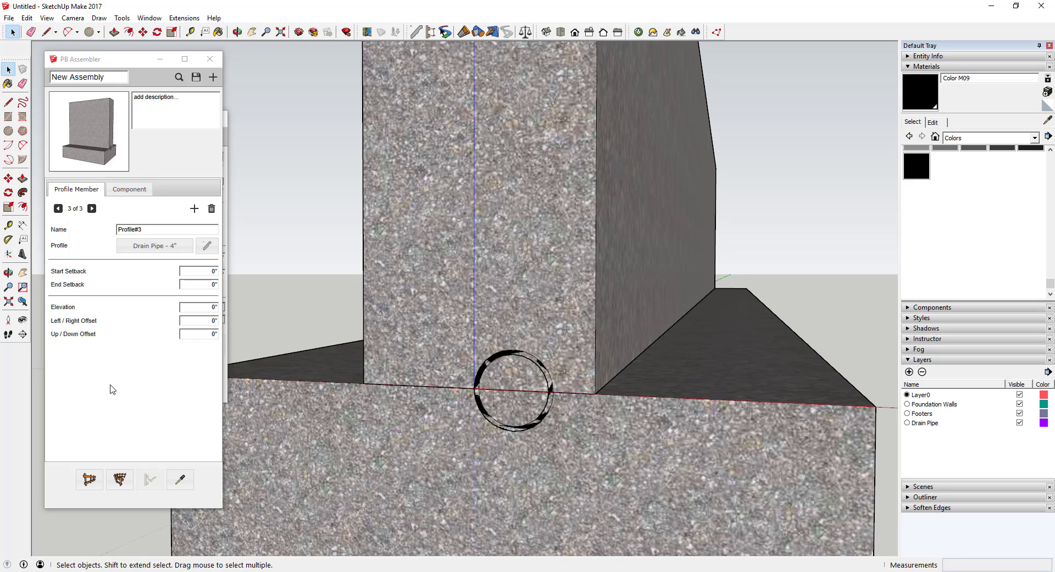
Step: Measure the distance from the wall's centre line to its side face and the drain pipe's radius
click(196, 321)
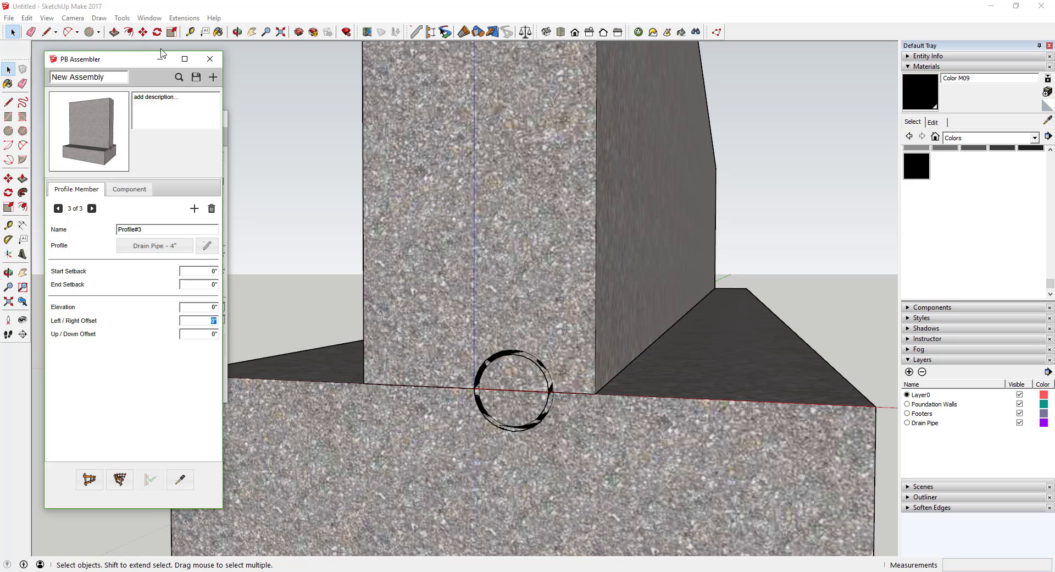
click(191, 31)
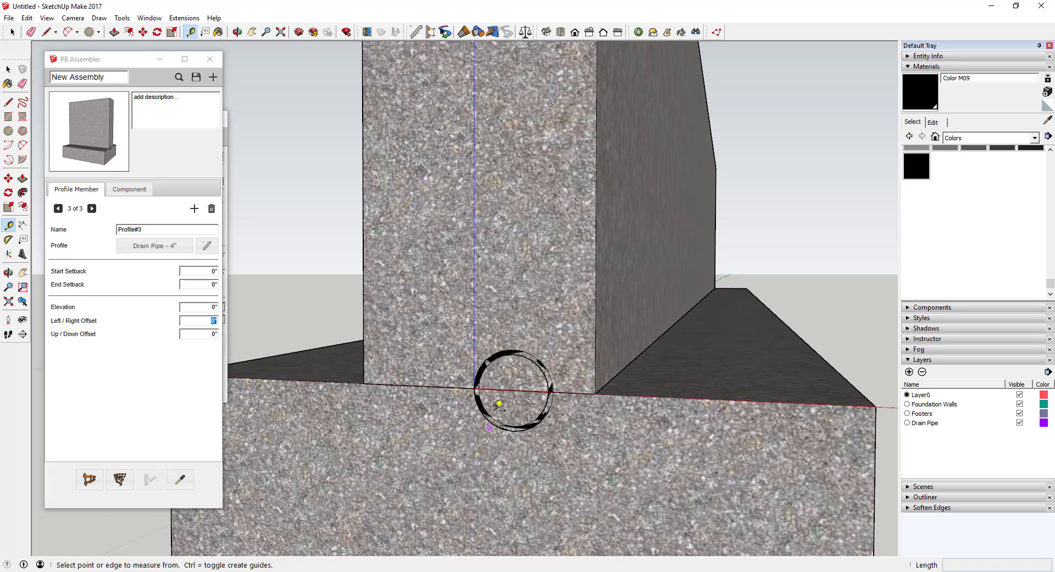
click(473, 388)
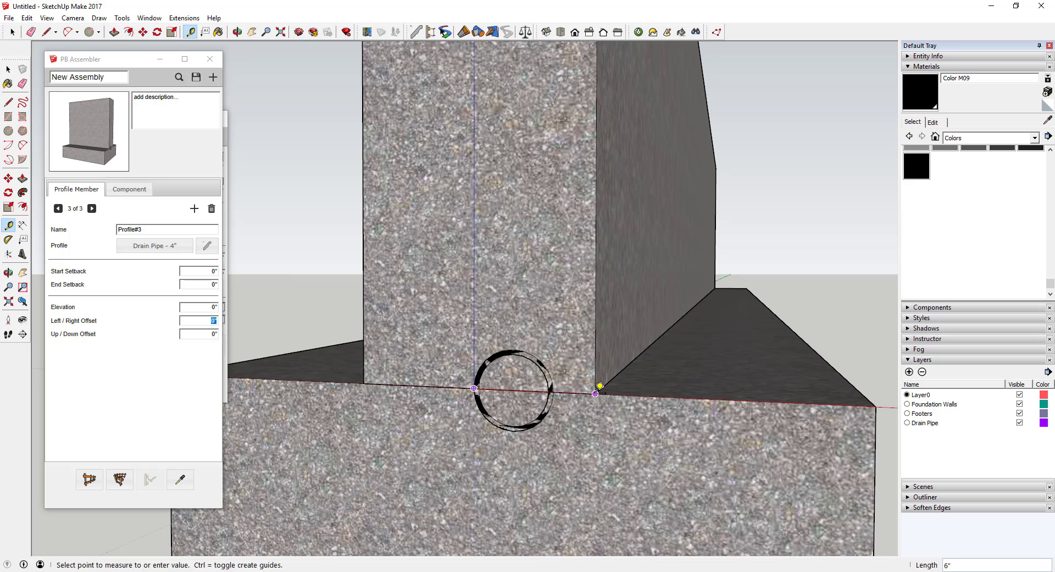
key(space)
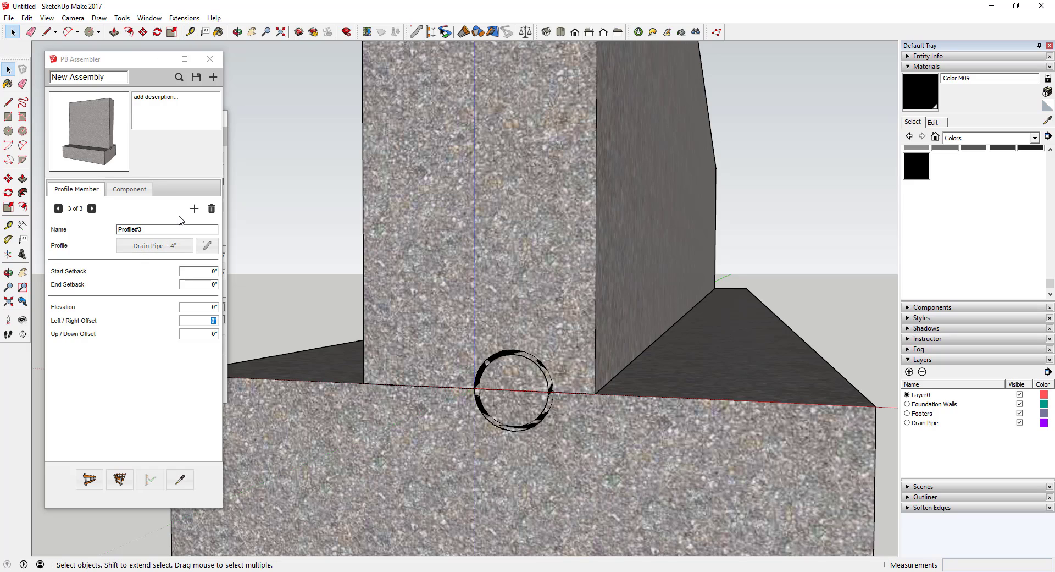
click(192, 33)
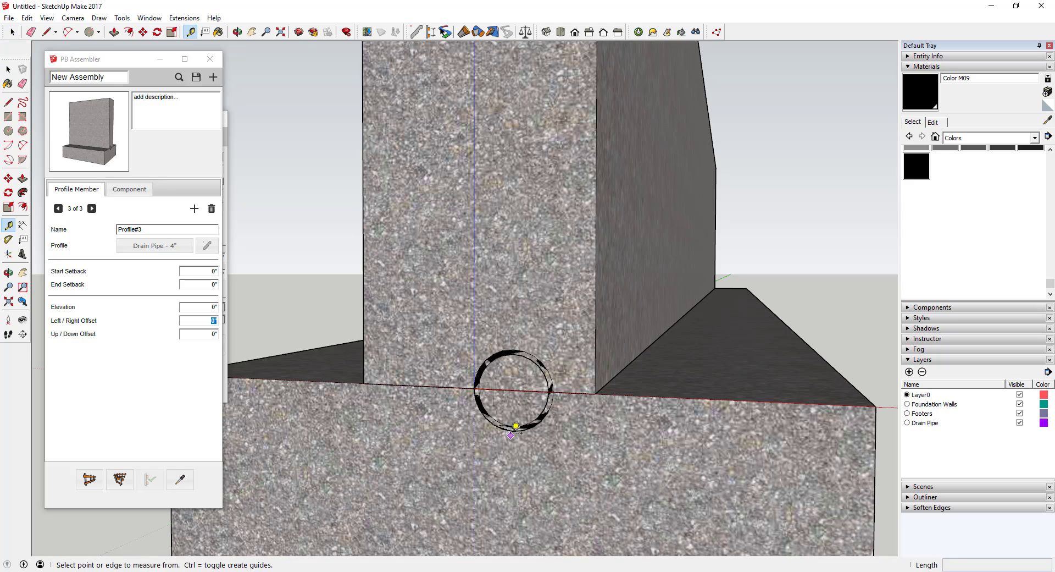
click(518, 384)
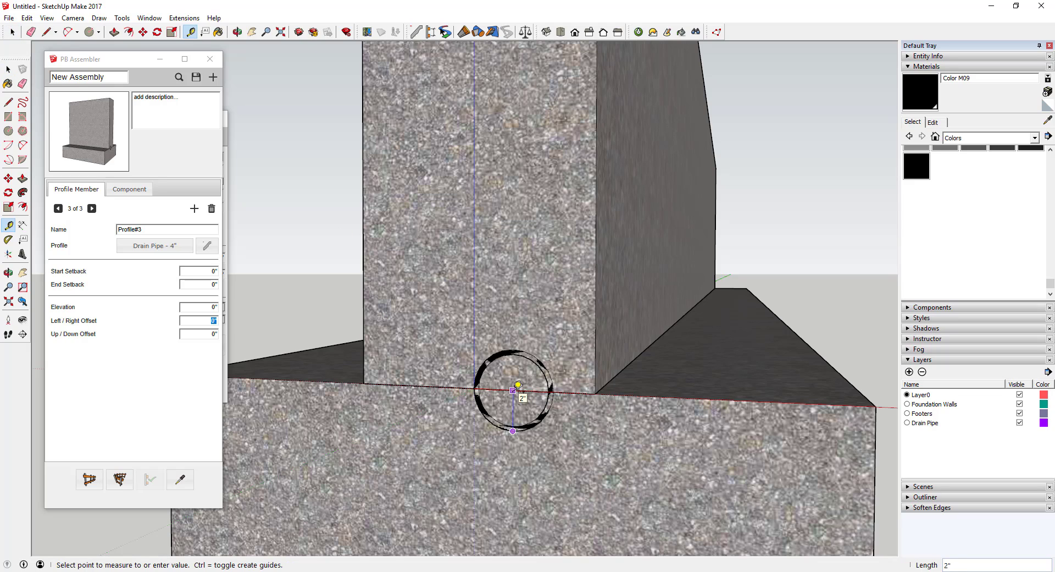
key(space)
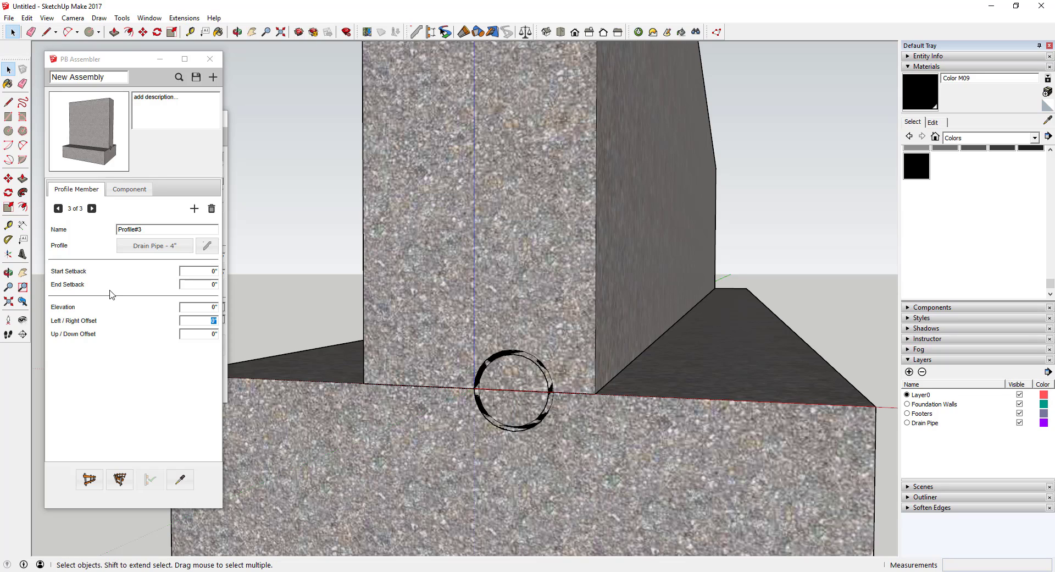
Step: Set the drain pipe member's Left / Right Offset to 6 and its Up / Down Offset to 2
click(205, 320)
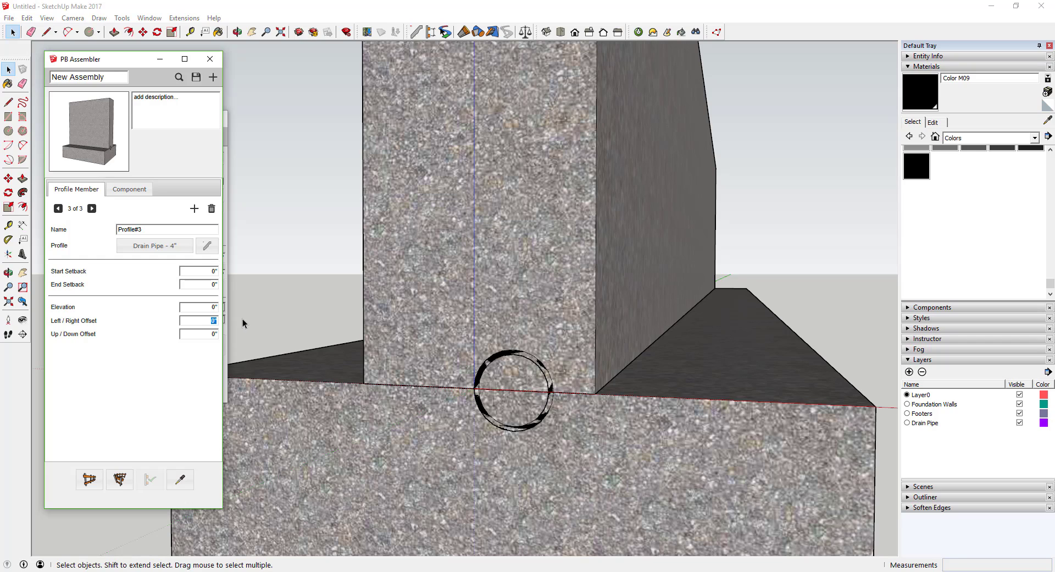
text(6)
click(209, 335)
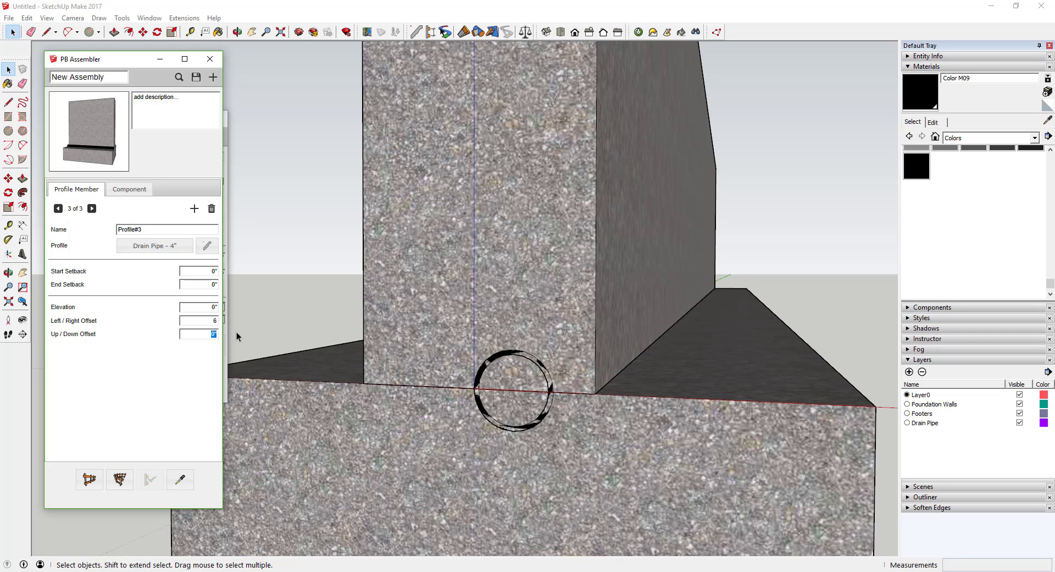
text(2)
Step: Erase the trial length of the assembly from the model
click(90, 480)
scroll(495, 352, down, 5)
key(e)
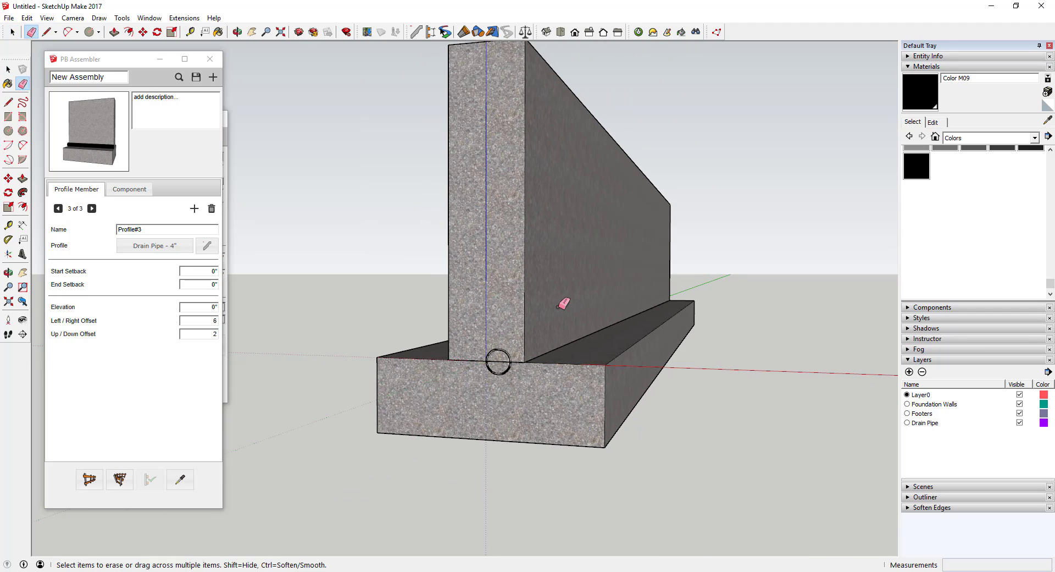
key(ctrl+a)
key(Delete)
key(space)
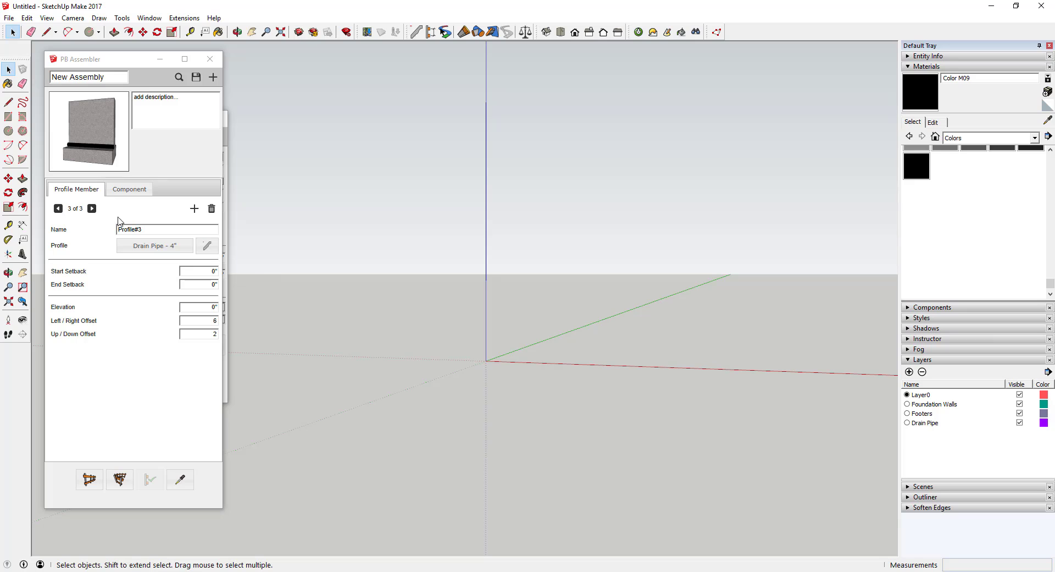
Step: Build the updated assembly from the origin along the green axis, about 51' 6" long
click(89, 479)
click(484, 361)
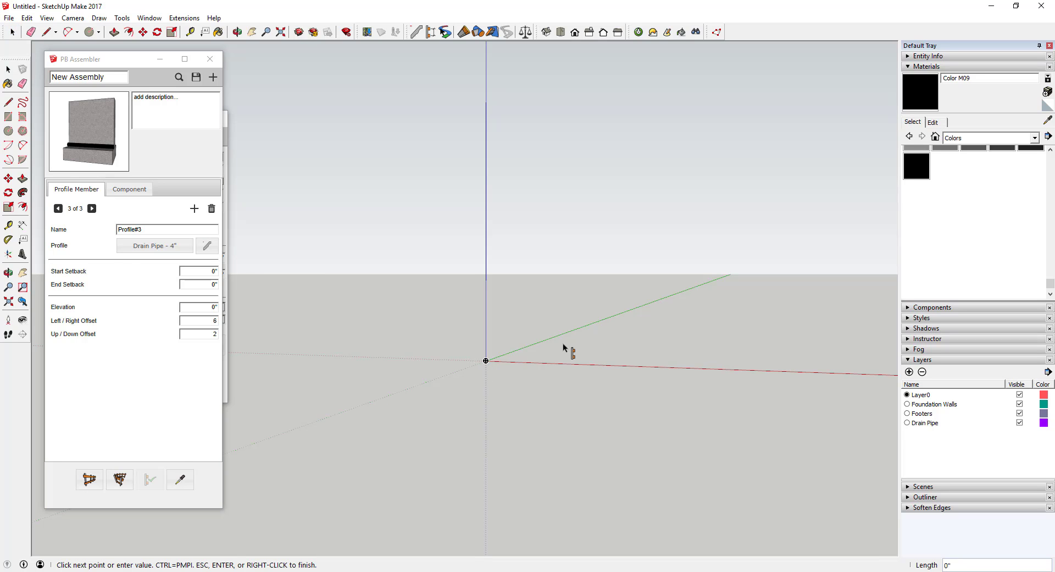
click(688, 288)
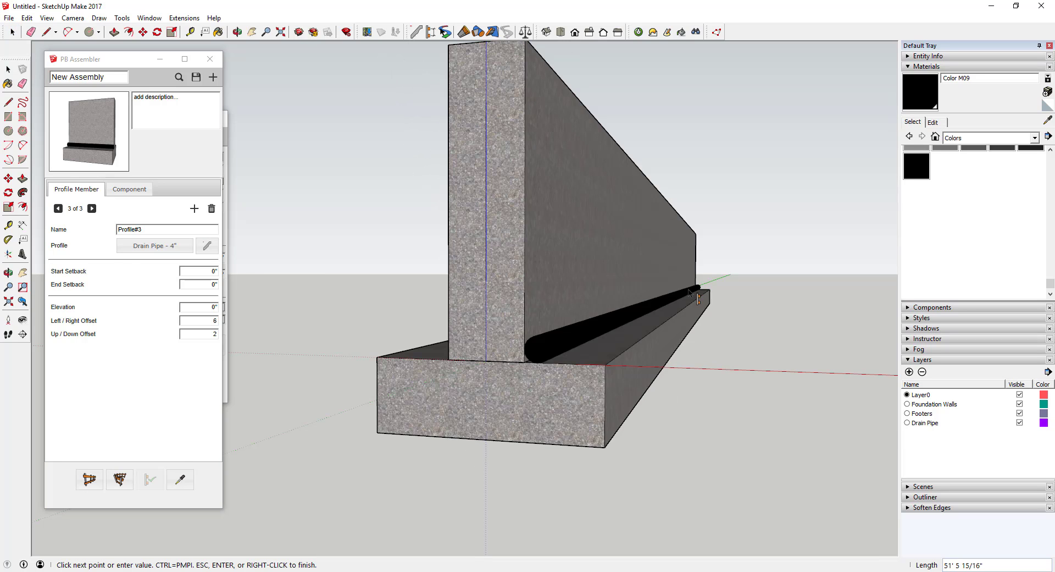
middle_drag(688, 288, 537, 341)
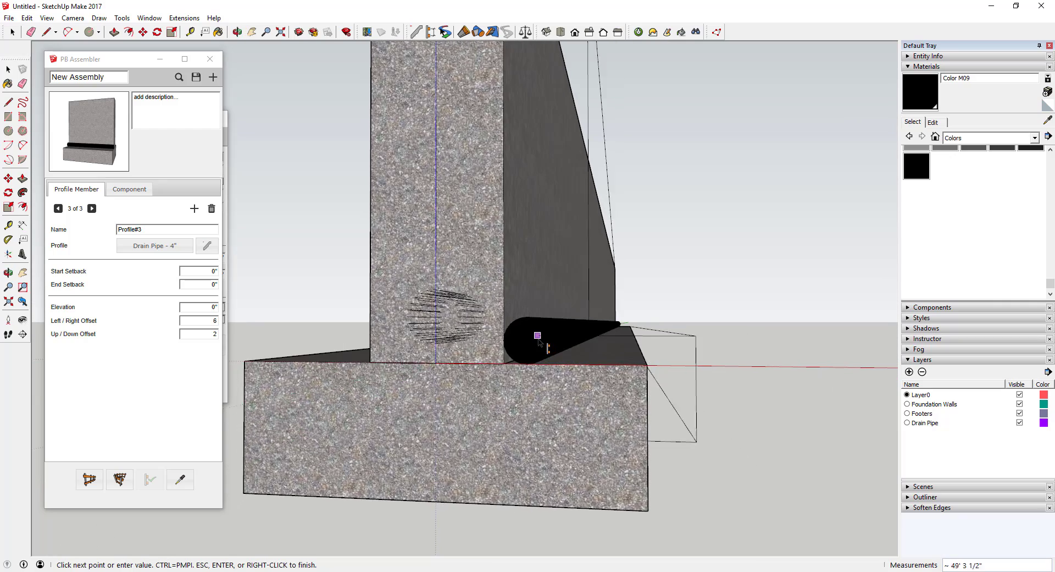
scroll(565, 348, up, 5)
key(space)
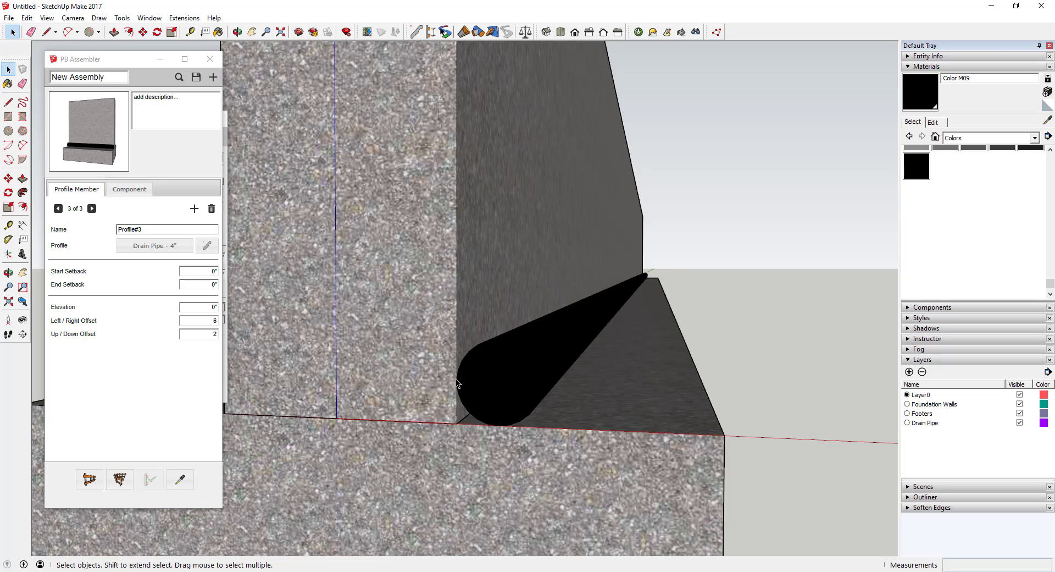
Step: Examine how the drain pipe sits against the wall face and on the footer from several angles
middle_drag(457, 378, 557, 330)
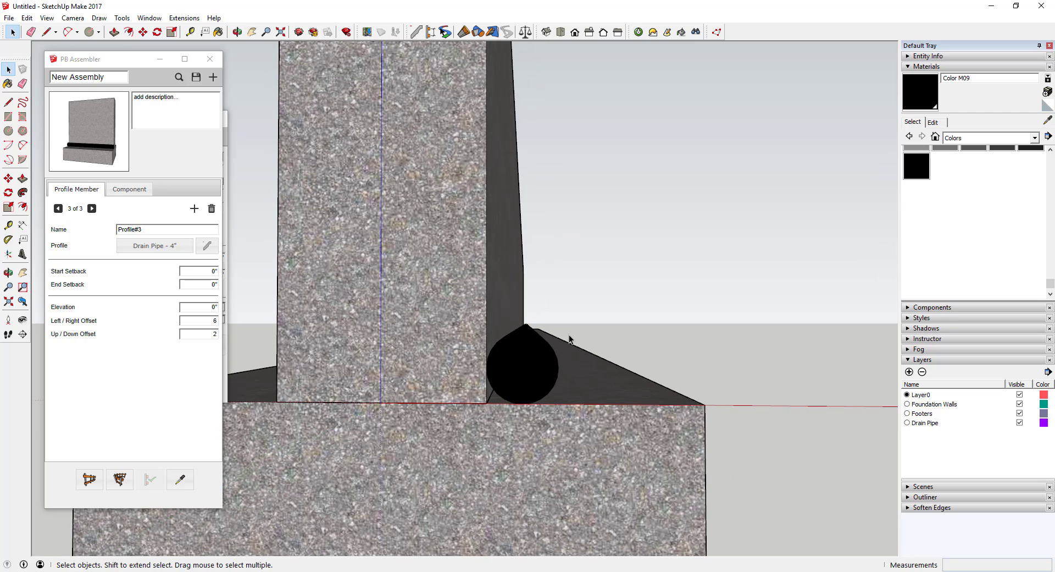
scroll(586, 396, down, 2)
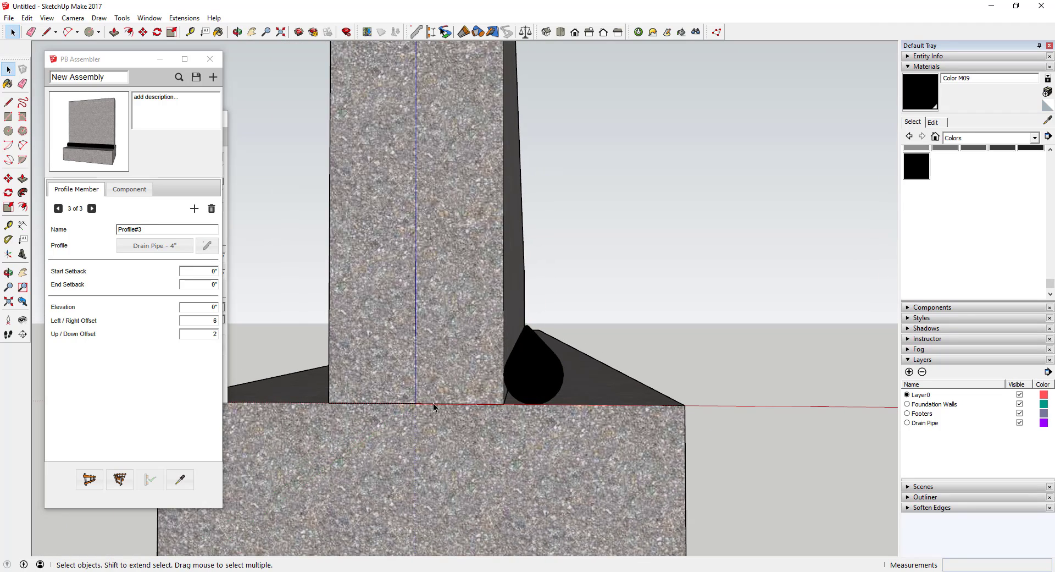
scroll(433, 406, down, 2)
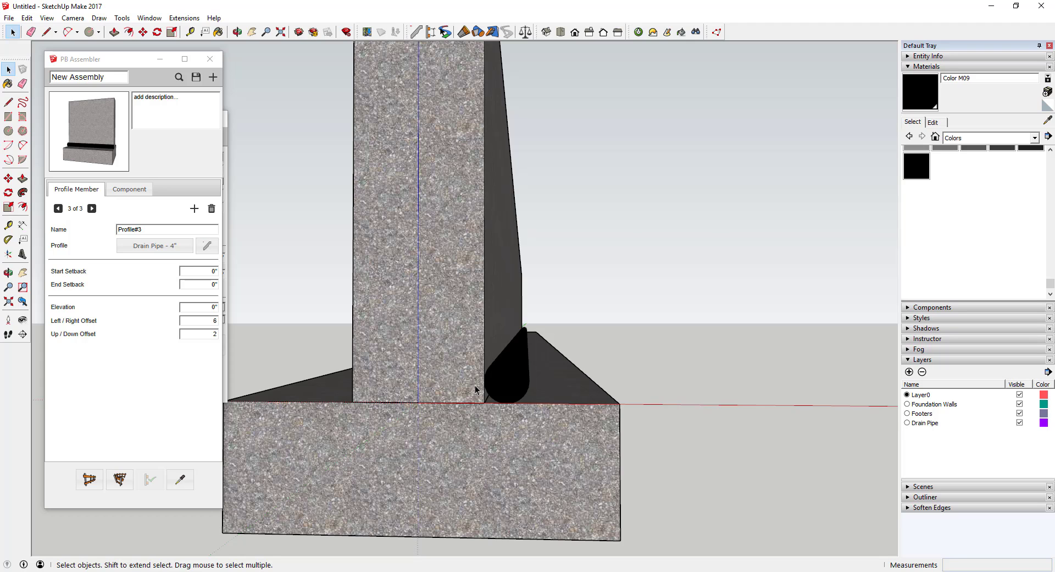
scroll(476, 386, down, 1)
scroll(444, 394, up, 2)
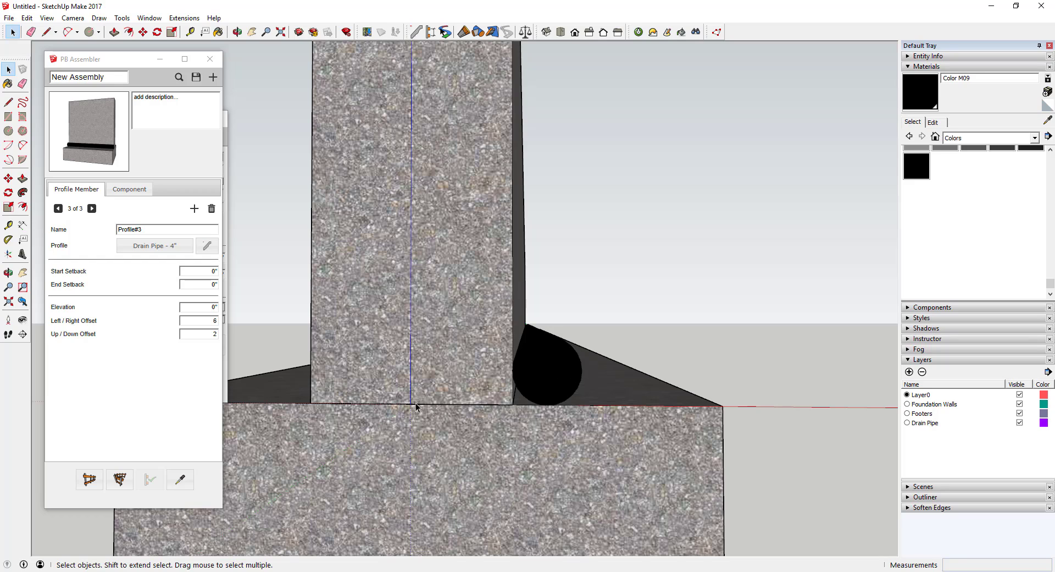
scroll(589, 365, down, 2)
middle_drag(588, 365, 482, 383)
scroll(480, 364, down, 2)
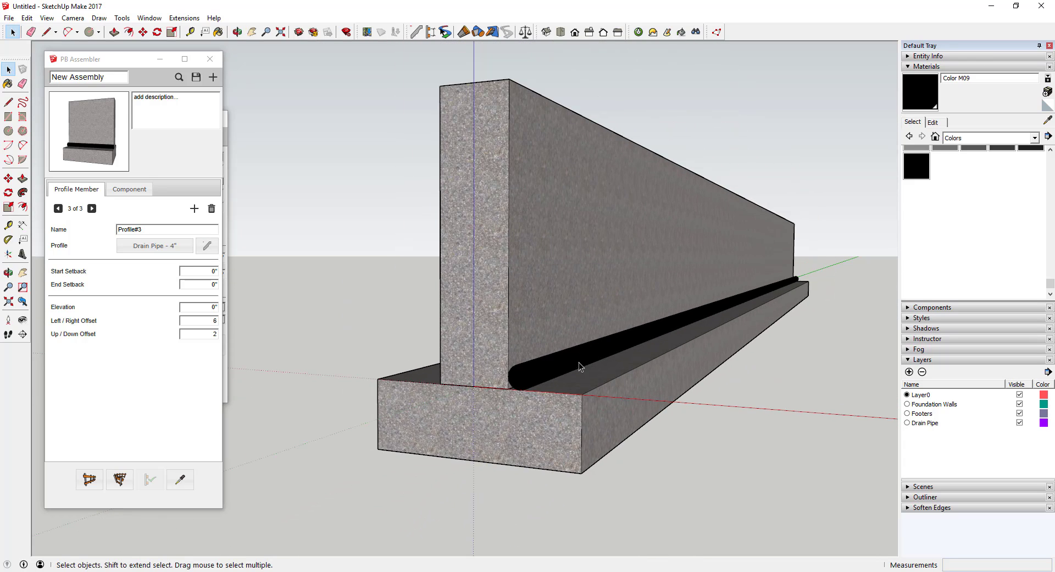
scroll(579, 362, down, 2)
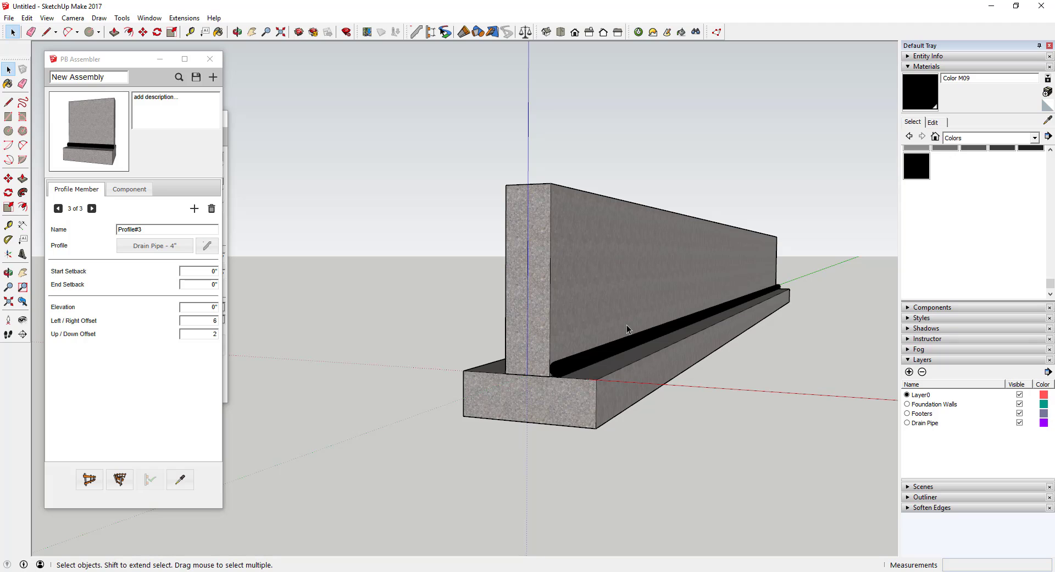
middle_drag(585, 360, 594, 351)
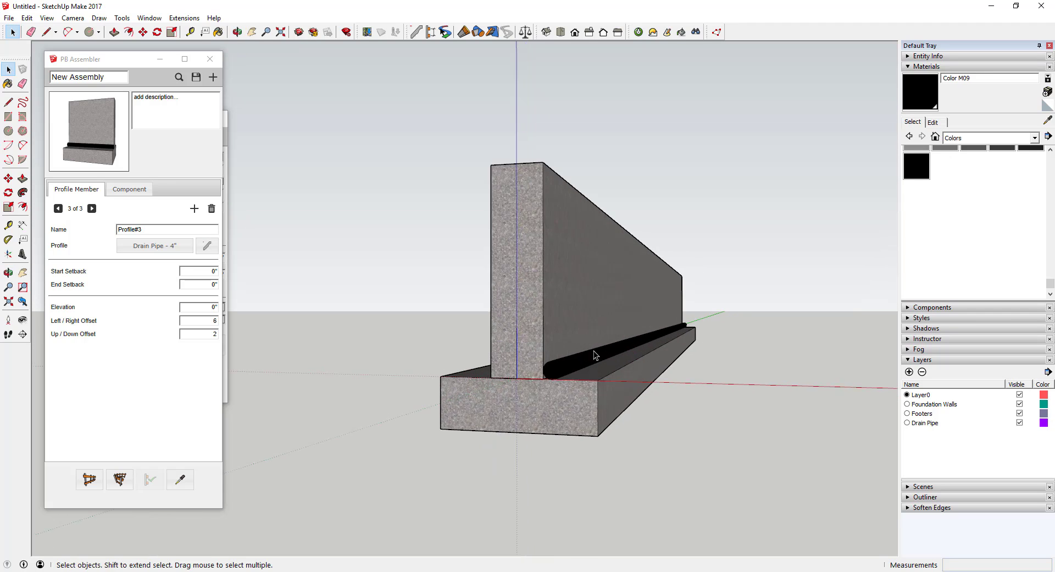
scroll(591, 351, up, 2)
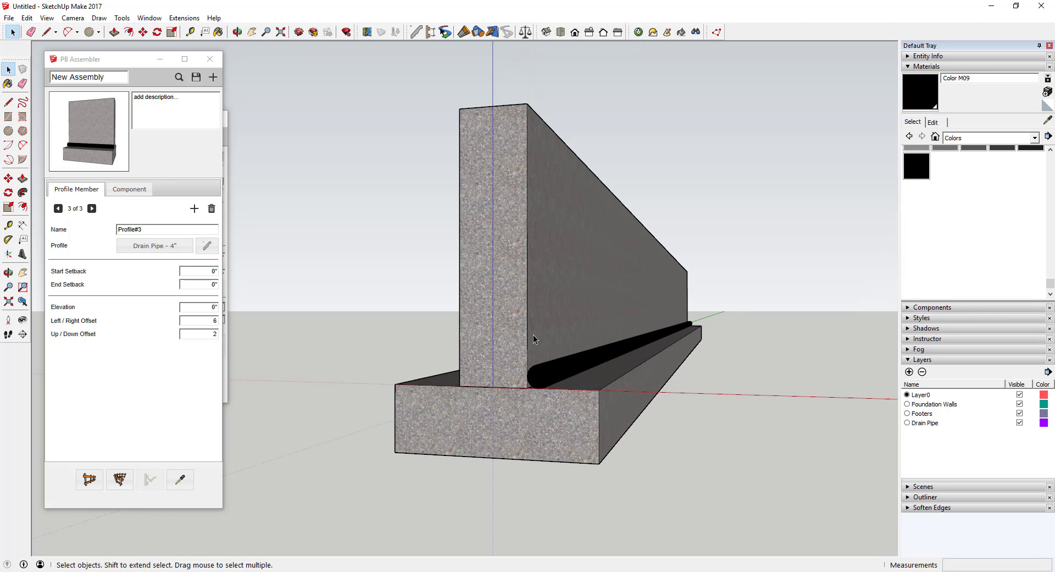
middle_drag(531, 341, 560, 357)
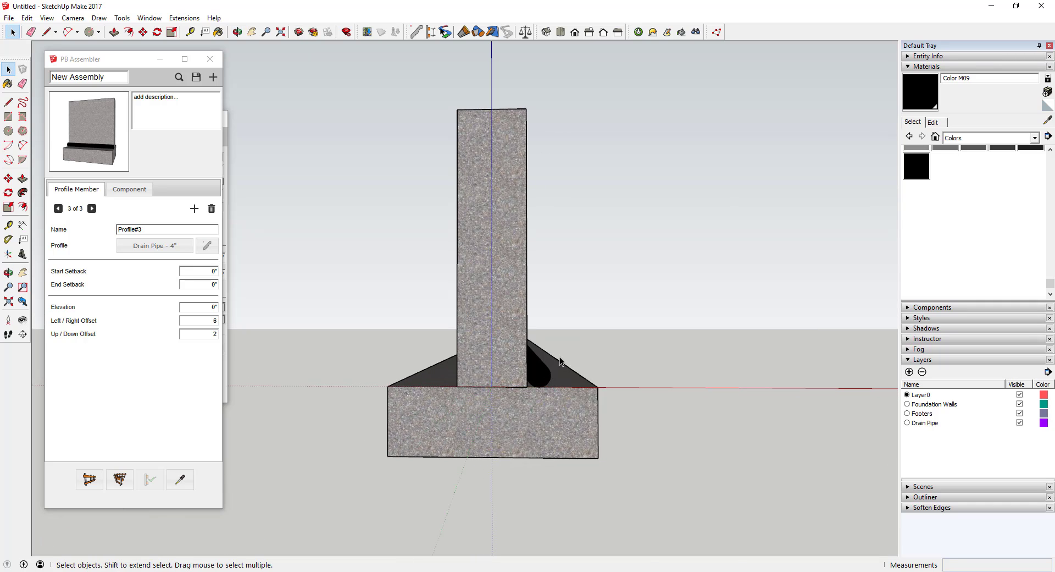
scroll(559, 357, up, 4)
scroll(559, 365, down, 3)
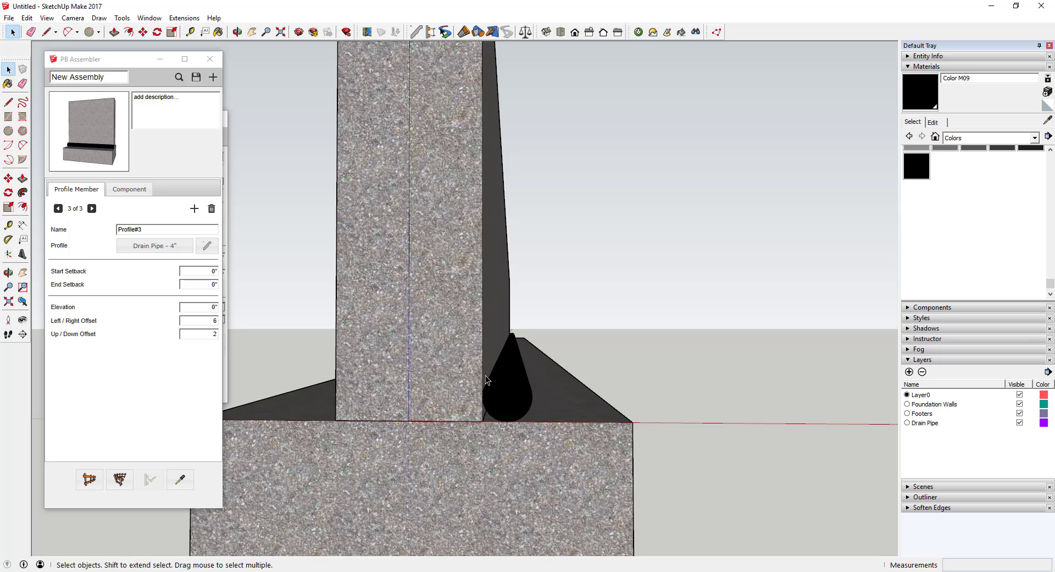
mouse_move(486, 378)
middle_down()
mouse_move(497, 360)
mouse_move(502, 377)
middle_up()
scroll(507, 383, up, 3)
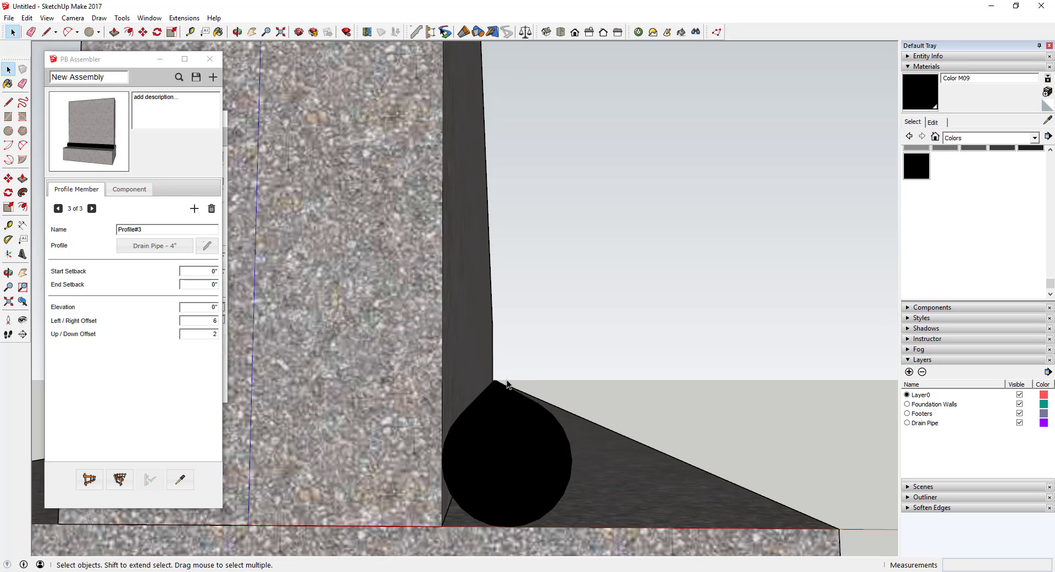
Step: Draw a horizontal line from the drain pipe's top to the wall face and continue it 12" up the wall
key(l)
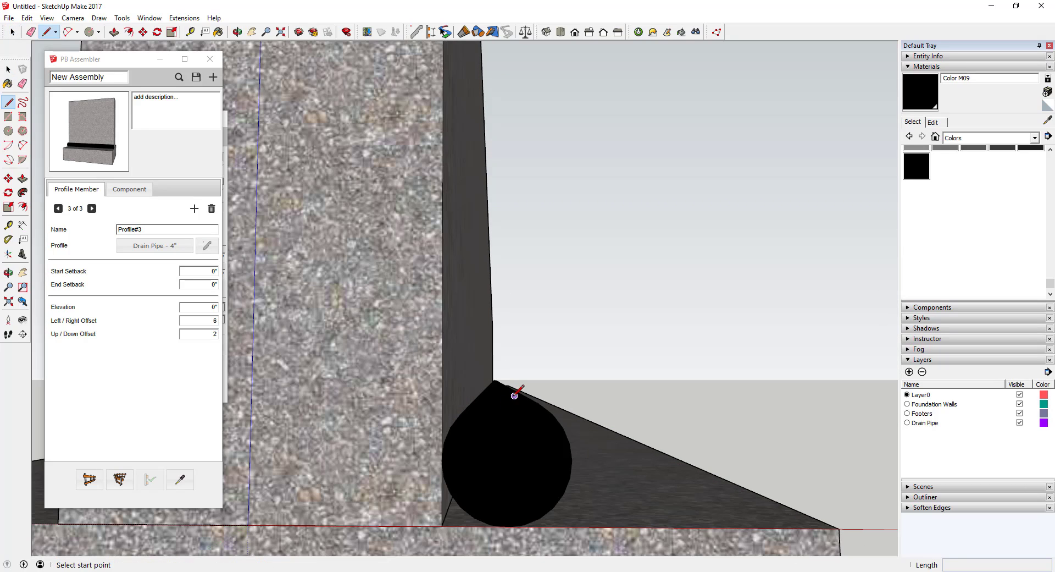
key(o)
drag(512, 391, 524, 384)
key(l)
click(504, 396)
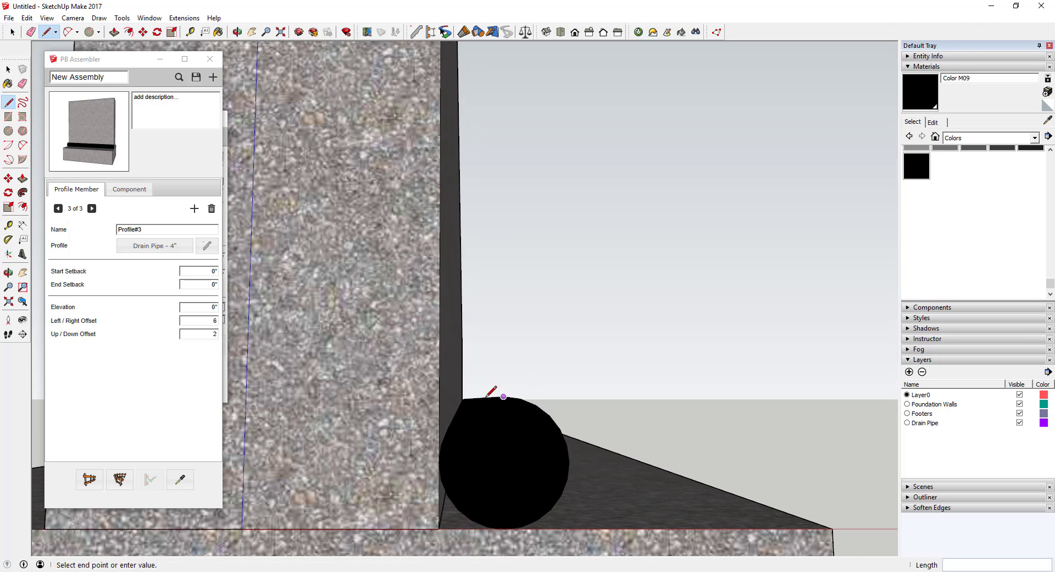
click(439, 396)
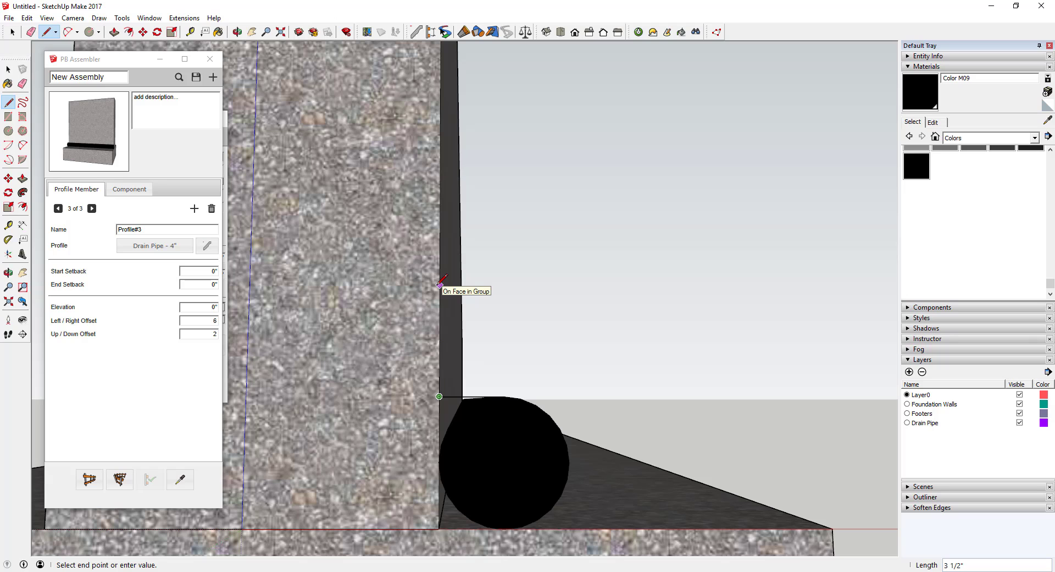
key(Return)
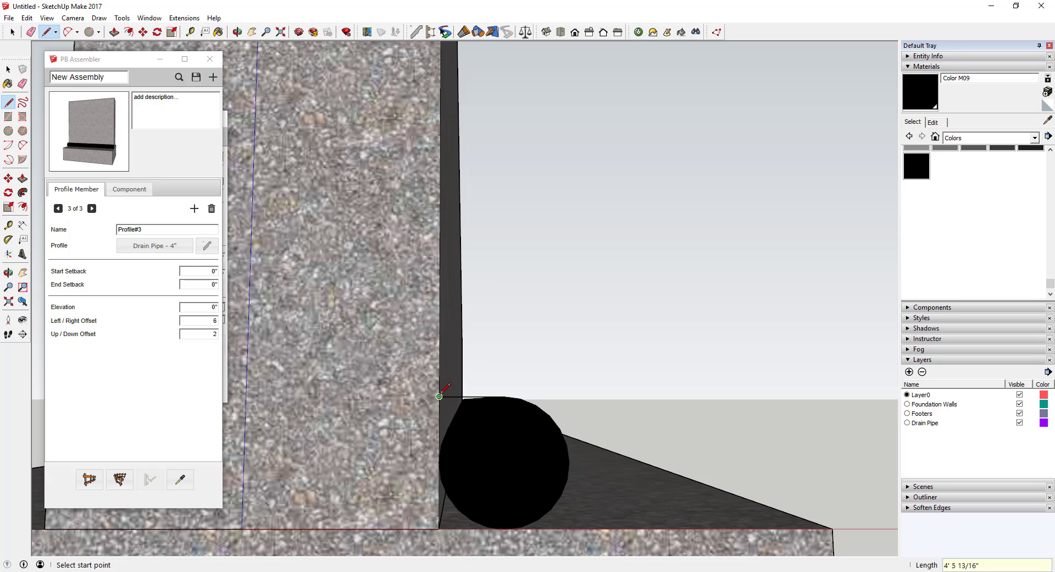
text(12)
key(Return)
scroll(439, 244, down, 6)
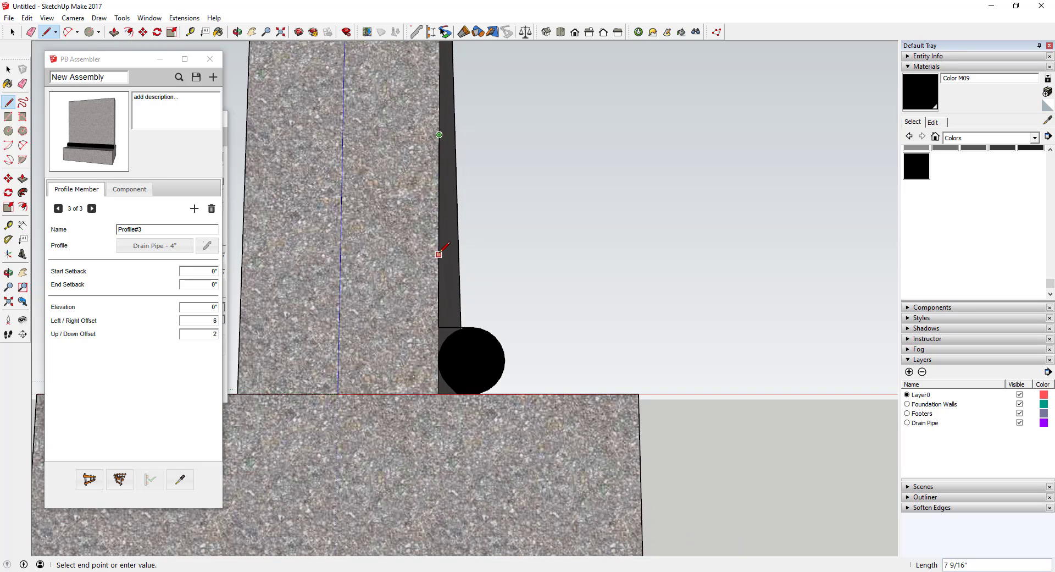
key(Escape)
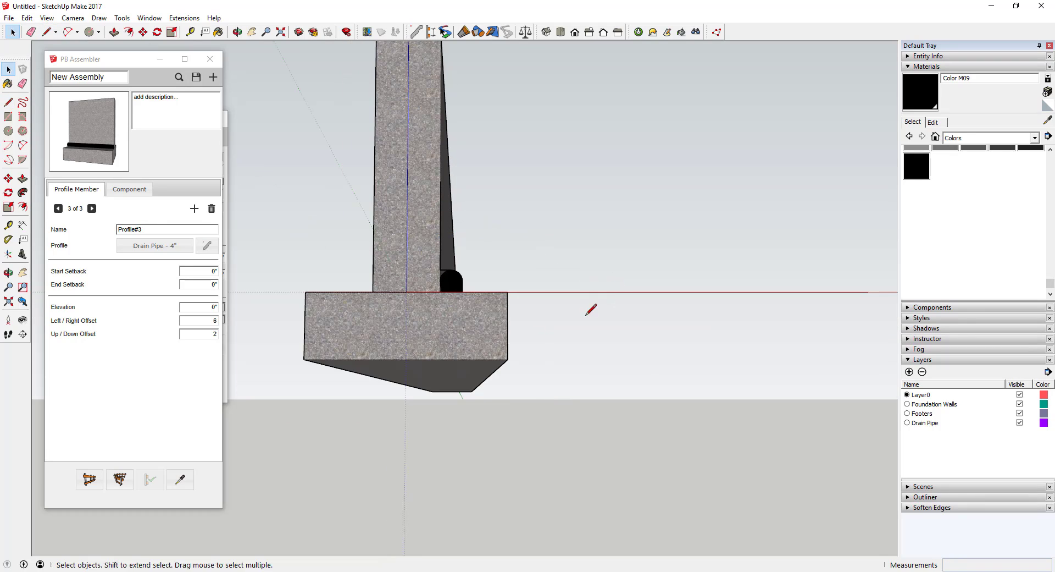
Step: Draw a 12" line along the red axis outward from the footer's lower corner on the pipe side
click(508, 360)
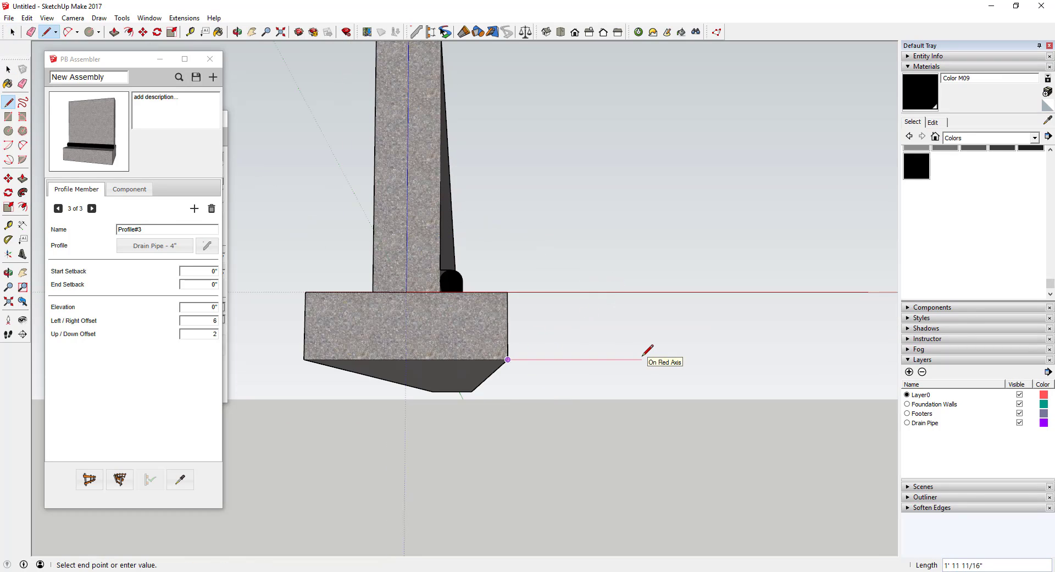
key(Return)
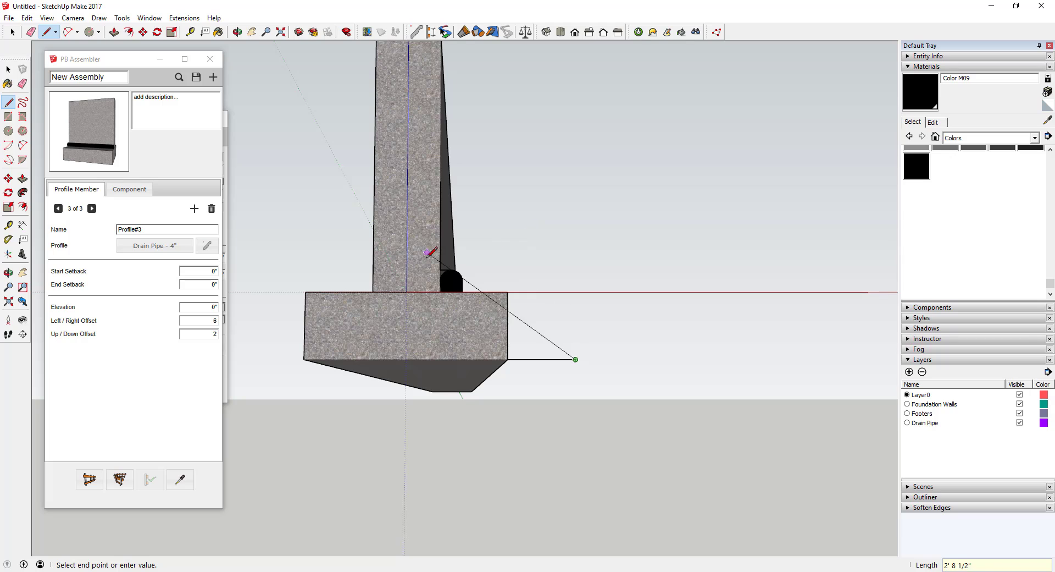
text(12)
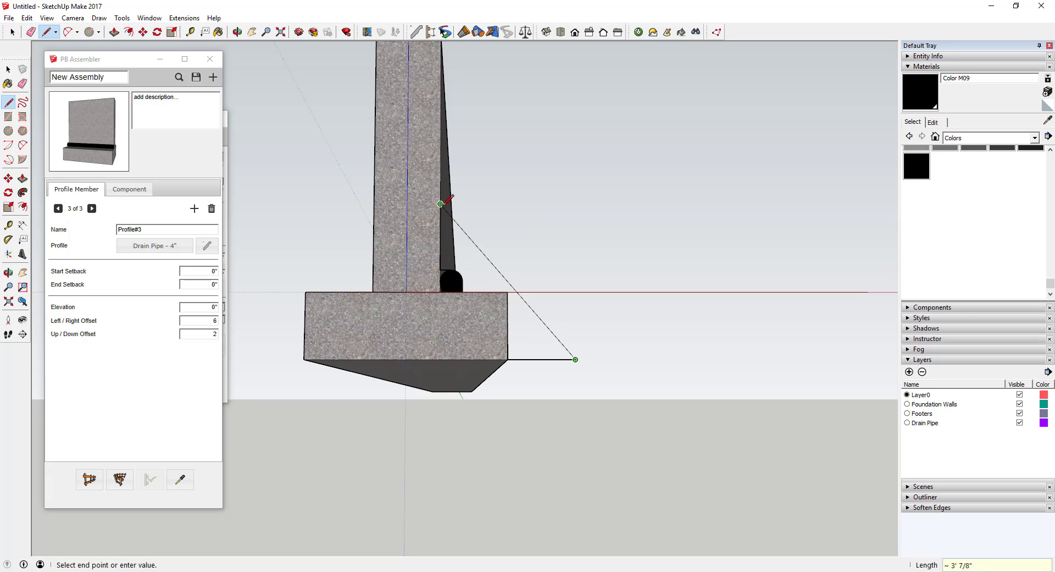
Step: Extend the base line another 12" outward and connect its end diagonally to the upper end of the 12" line on the wall face
key(Return)
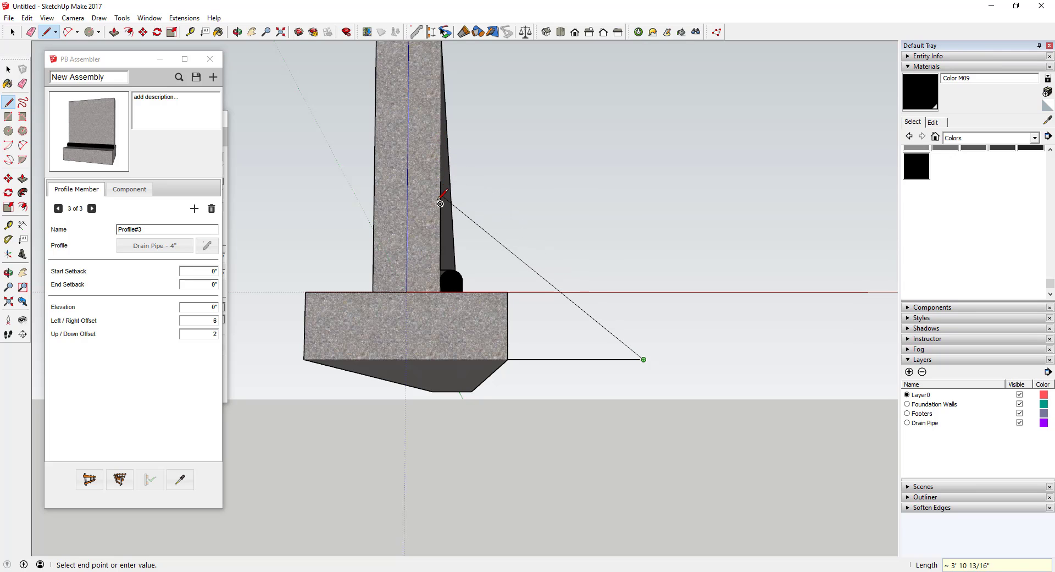
click(440, 204)
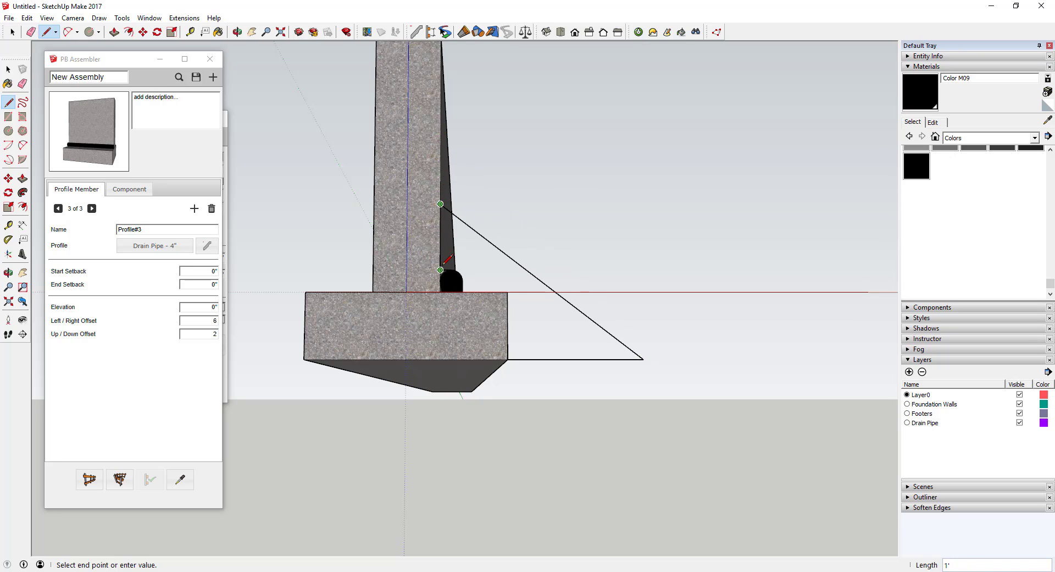
key(space)
Step: Draw lines from the drain pipe's top outward, down its outer side to the footer, and along the footer's top to its corner, closing the outline
key(l)
scroll(449, 262, up, 5)
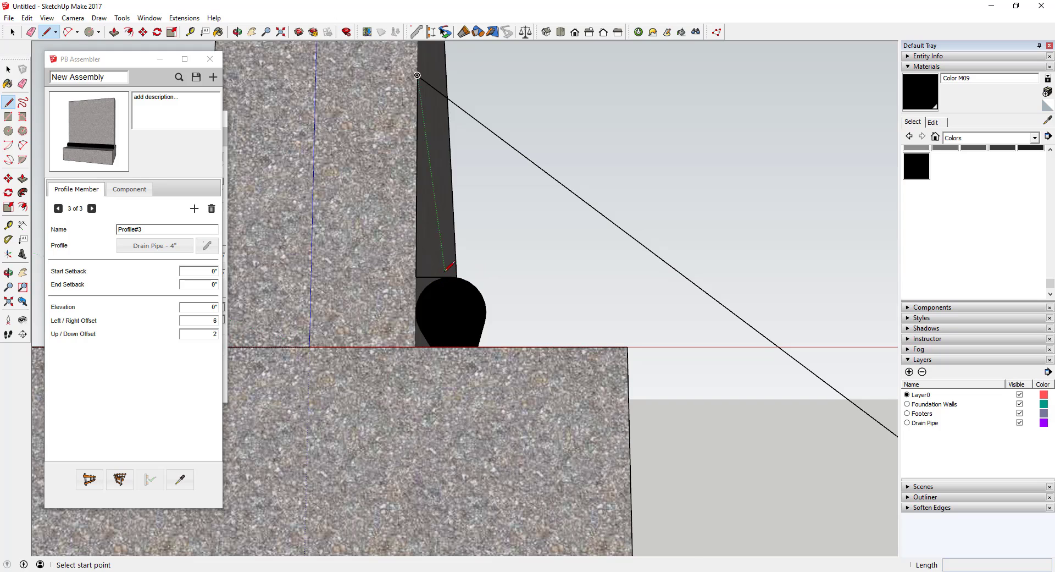
scroll(456, 282, up, 2)
click(456, 283)
scroll(456, 283, down, 4)
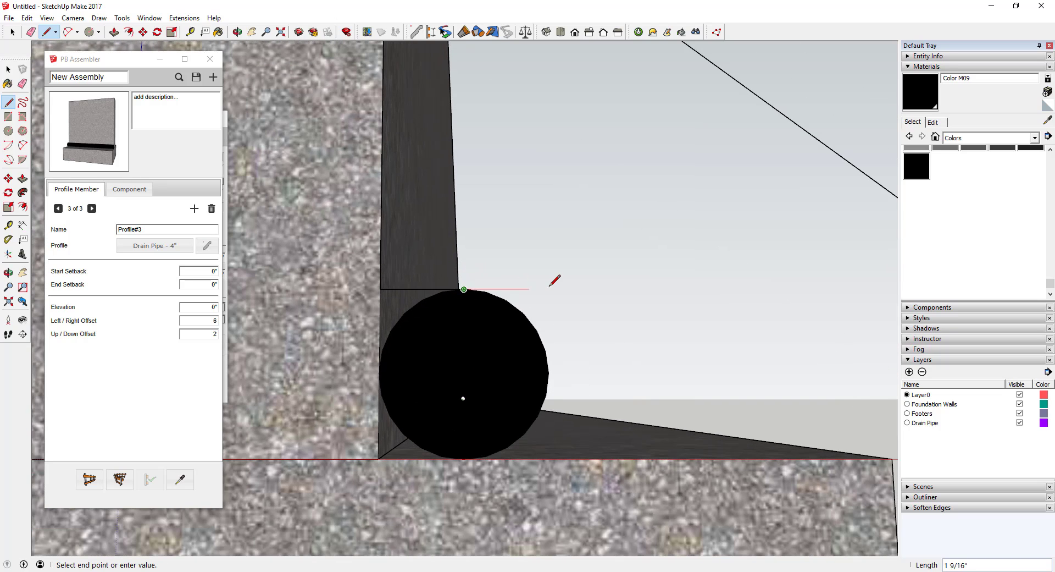
click(548, 289)
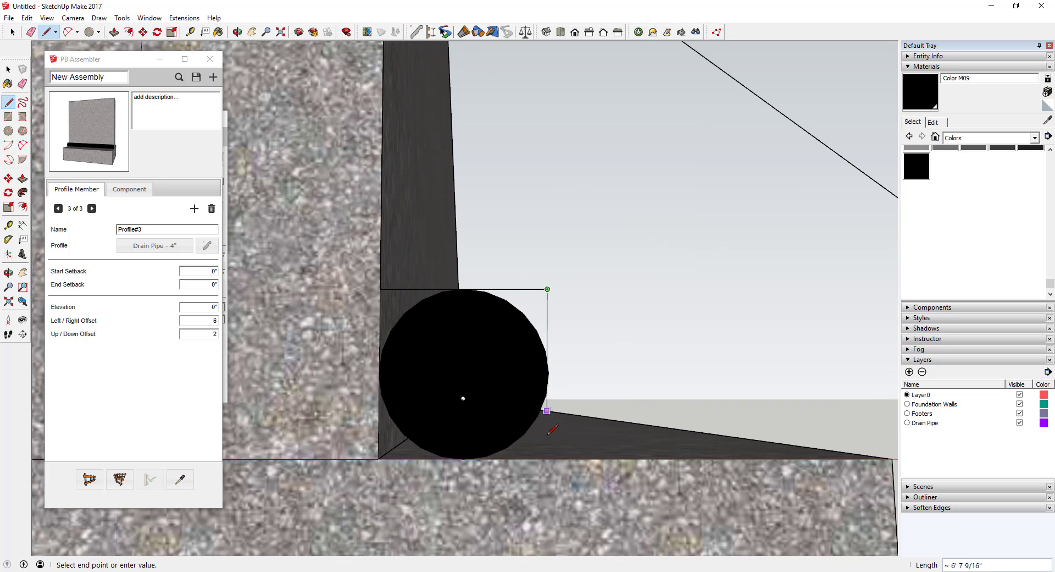
click(549, 457)
scroll(549, 457, down, 3)
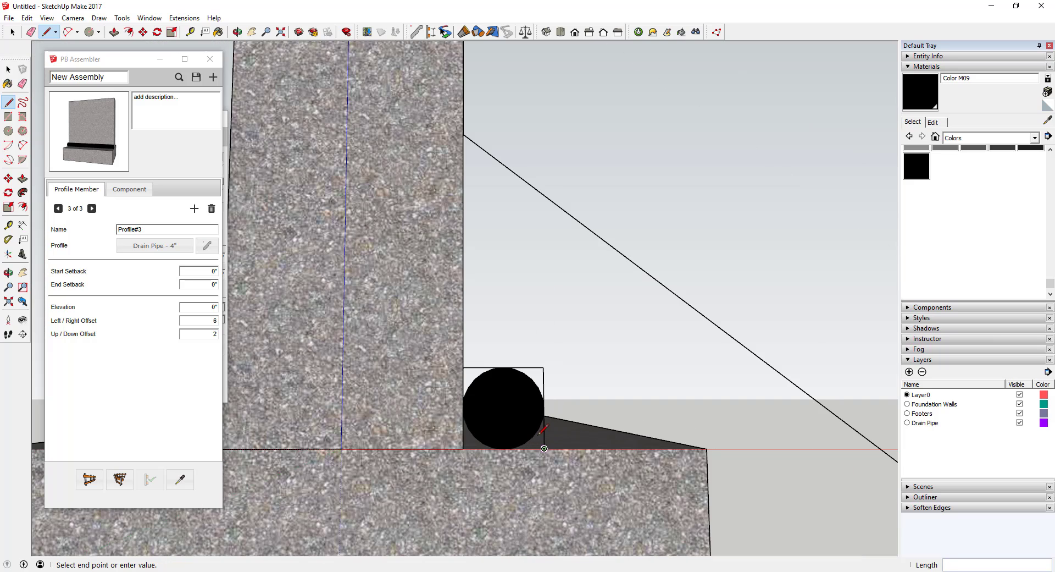
click(708, 436)
scroll(708, 394, down, 2)
click(708, 448)
key(space)
Step: Paint the triangular backfill face with the Pea Gravel material from the Landscaping, Fencing and Vegetation collection
middle_drag(714, 449, 478, 451)
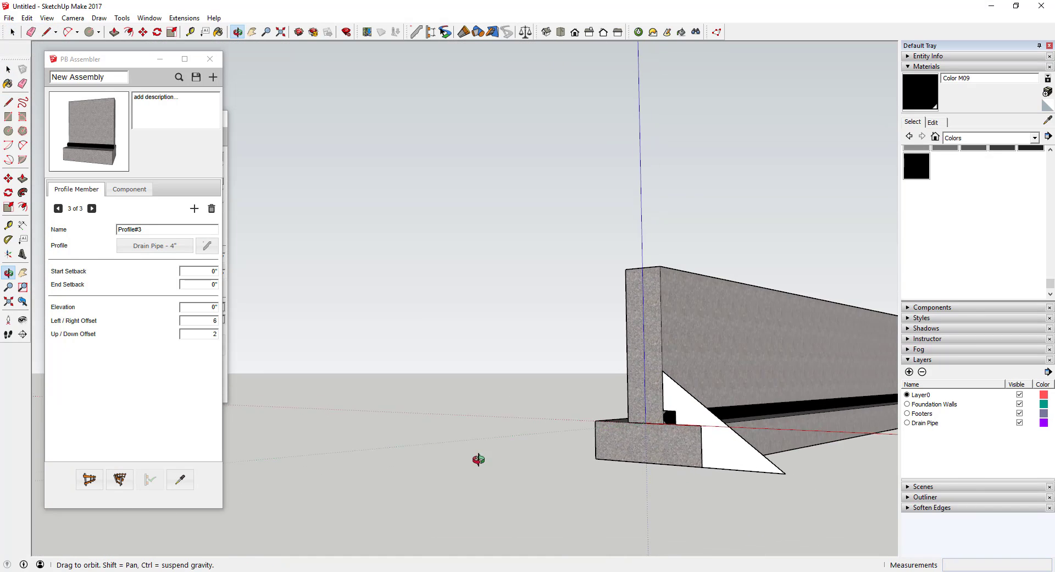
scroll(715, 451, up, 2)
click(716, 451)
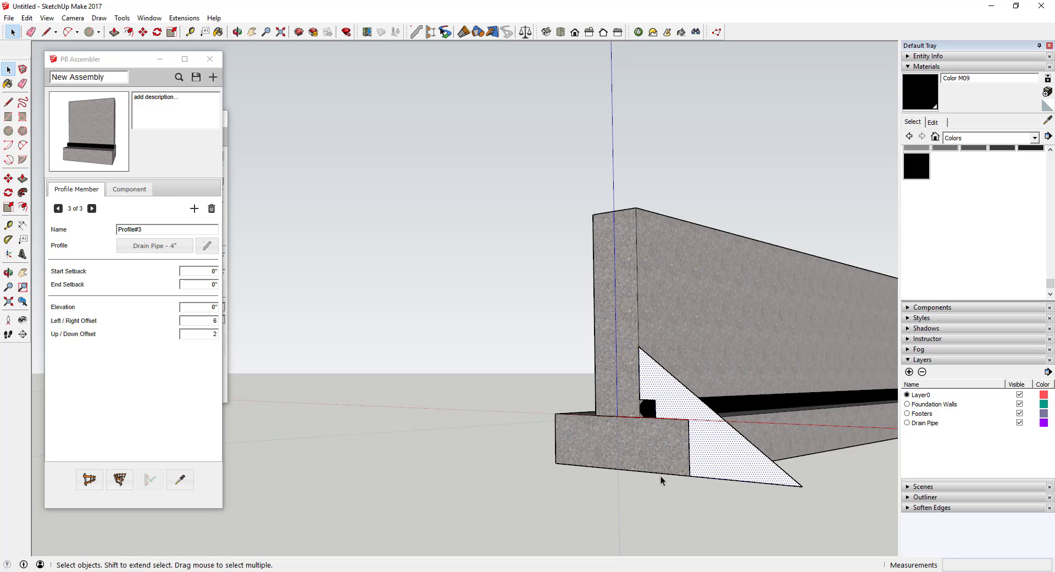
middle_drag(661, 477, 469, 345)
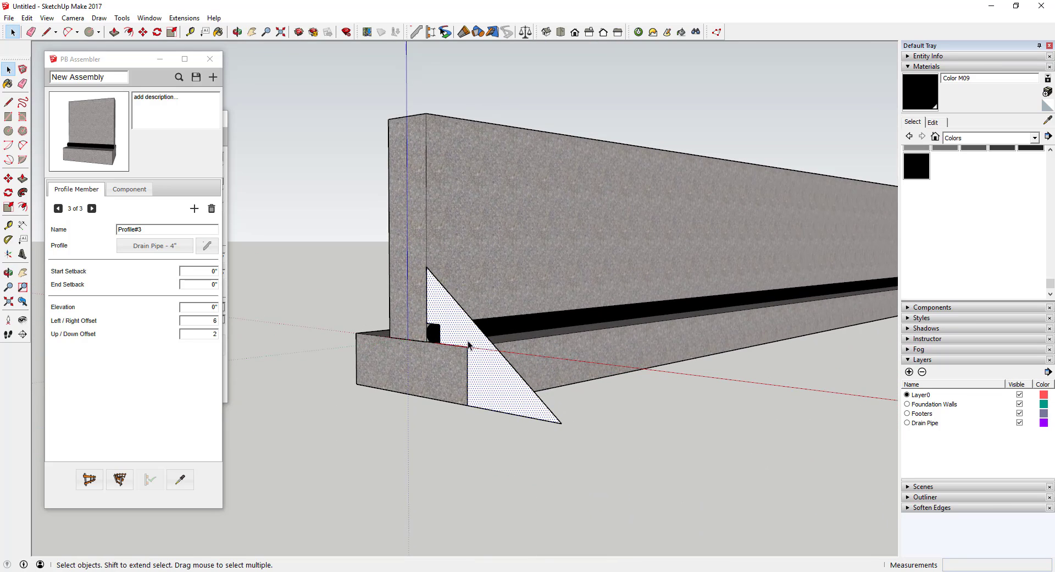
scroll(967, 170, up, 3)
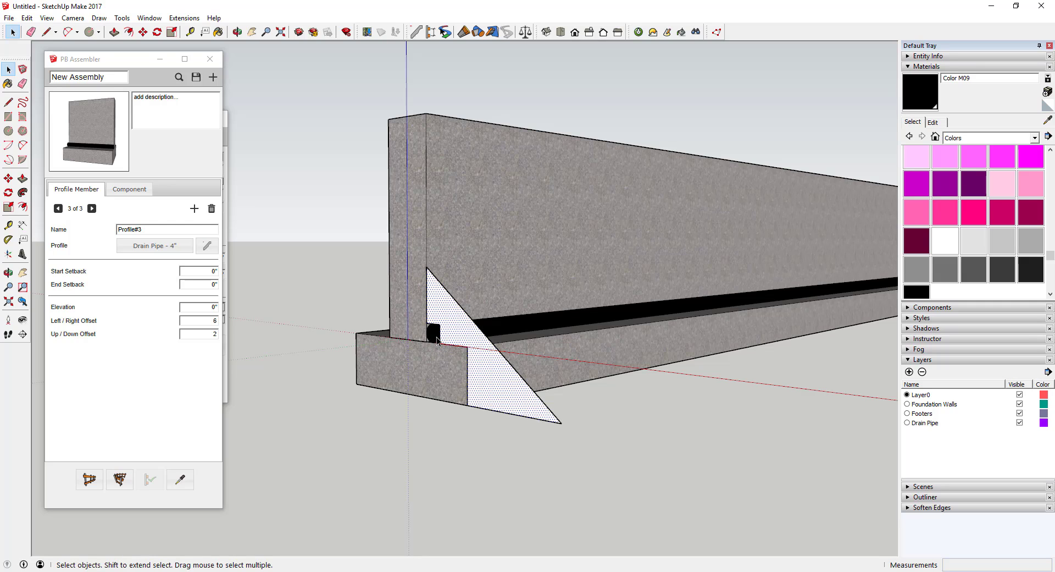
click(977, 138)
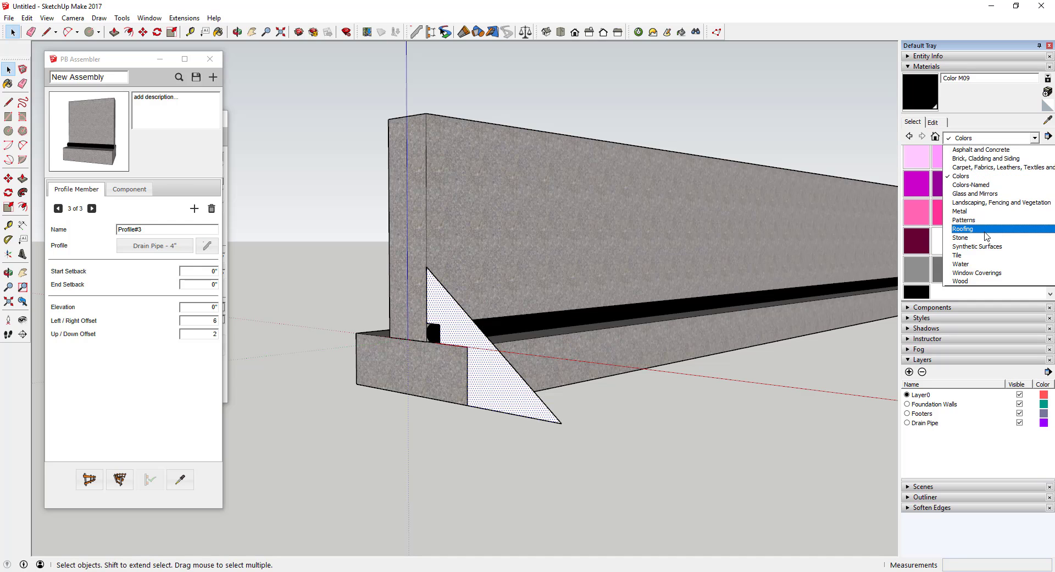
scroll(988, 236, up, 2)
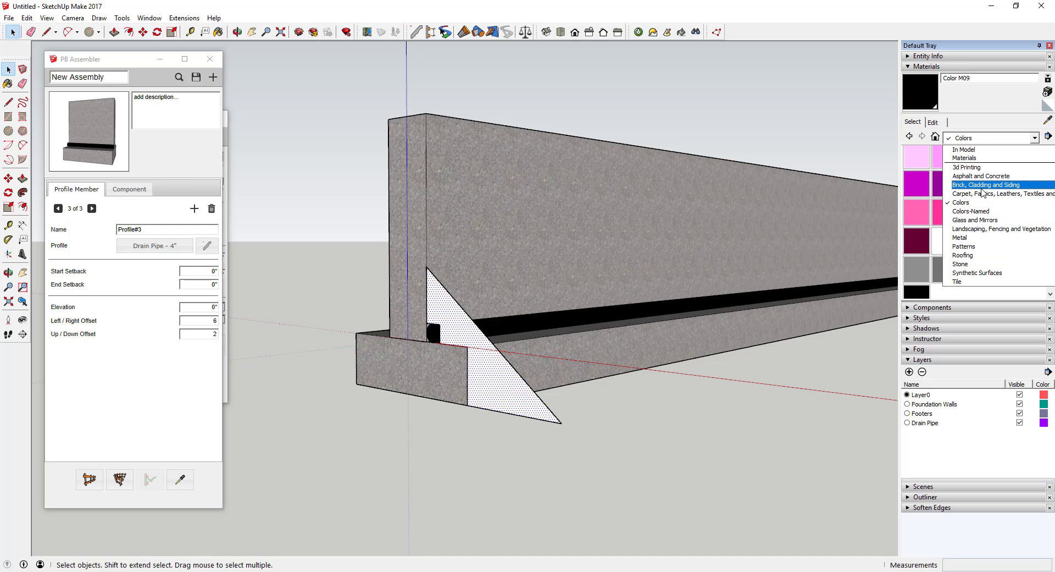
click(984, 229)
click(946, 264)
click(475, 376)
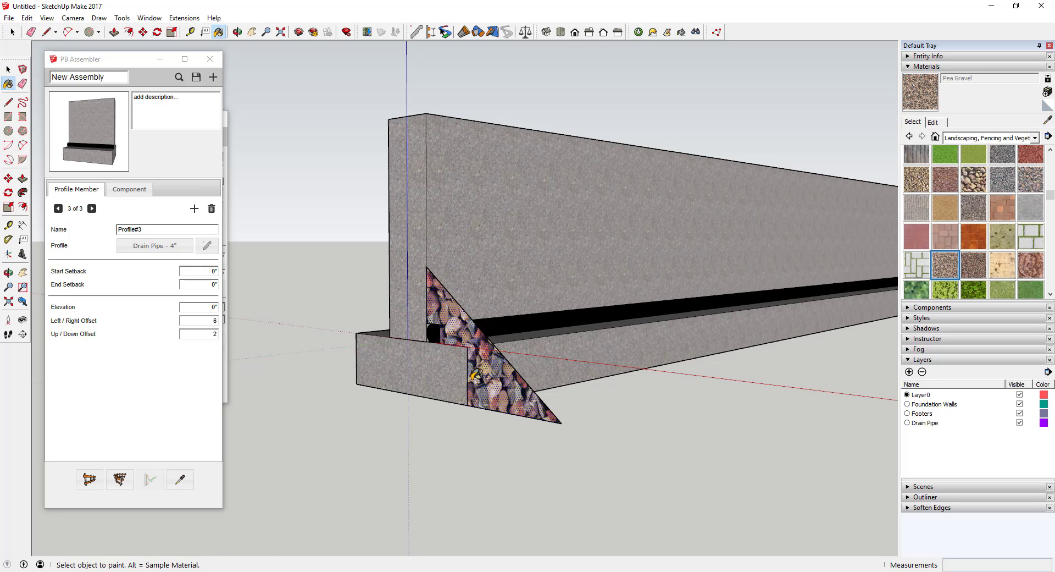
click(475, 376)
key(space)
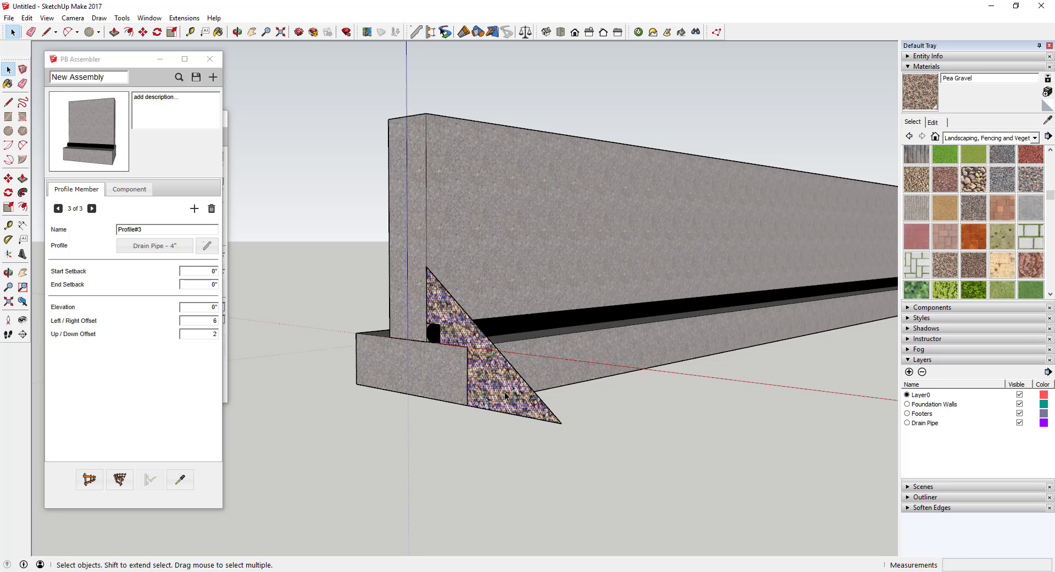
Step: Create a new profile named "Gravel Backfill" from the gravel face and its bounding edges
click(506, 394)
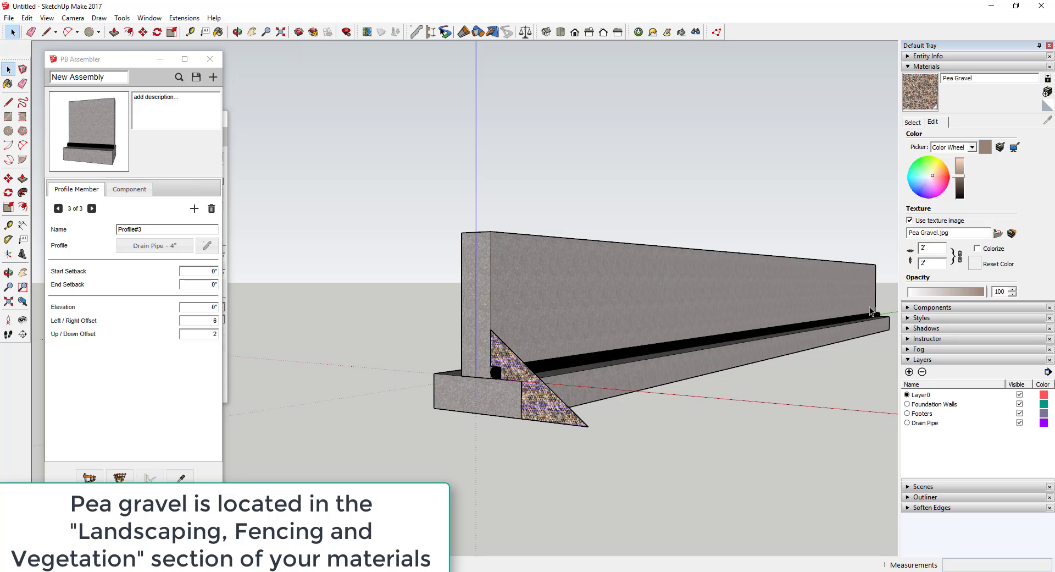
scroll(549, 401, up, 6)
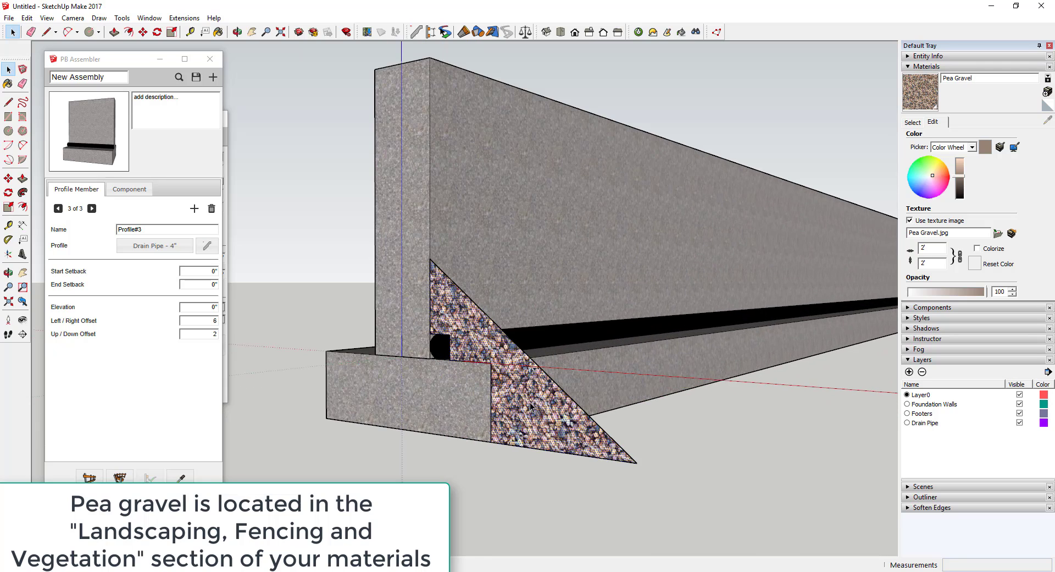
scroll(499, 372, down, 6)
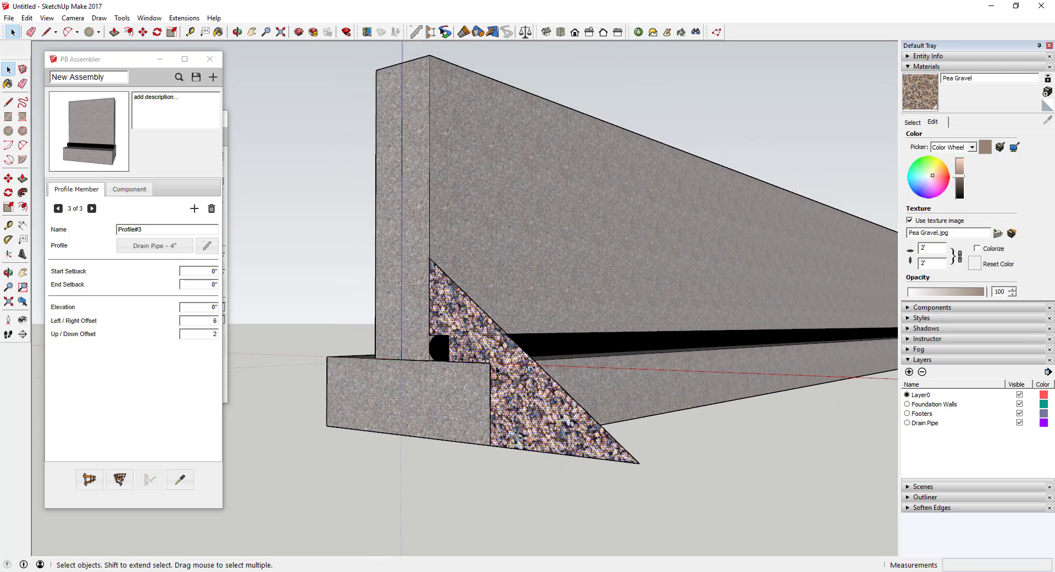
double_click(500, 371)
click(228, 358)
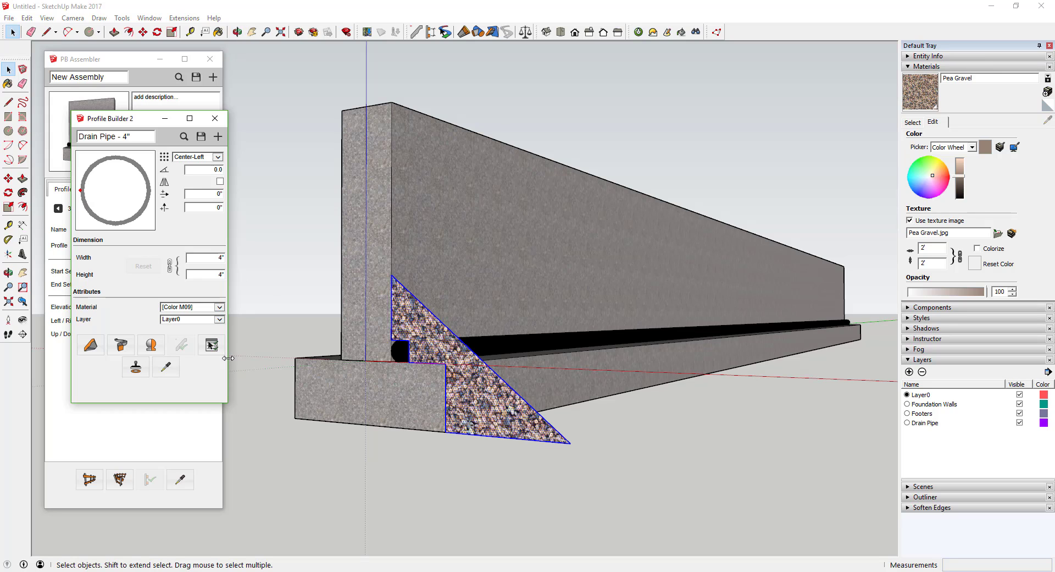
click(218, 138)
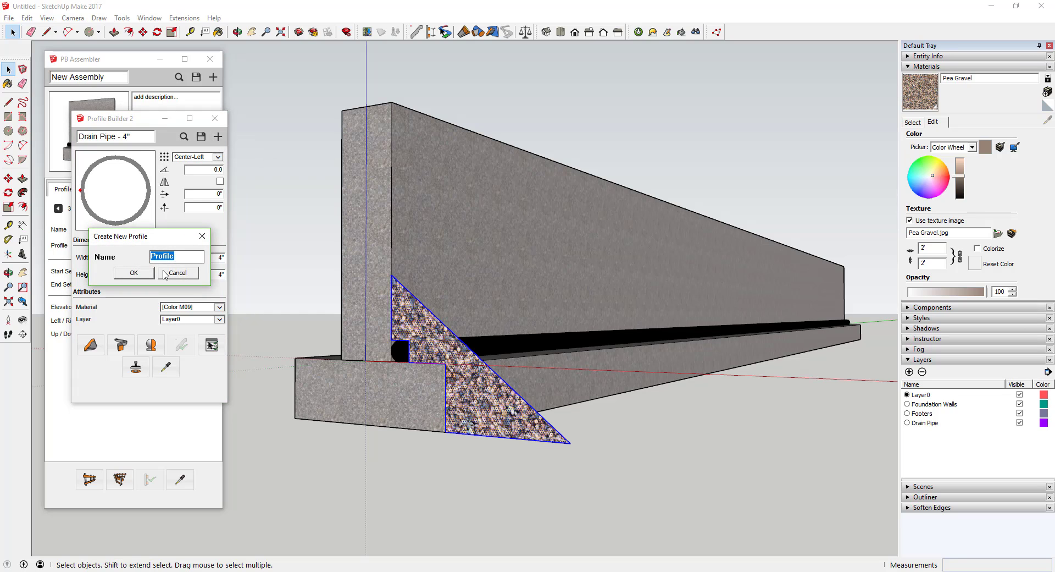
text(Gravel Backfill)
key(Return)
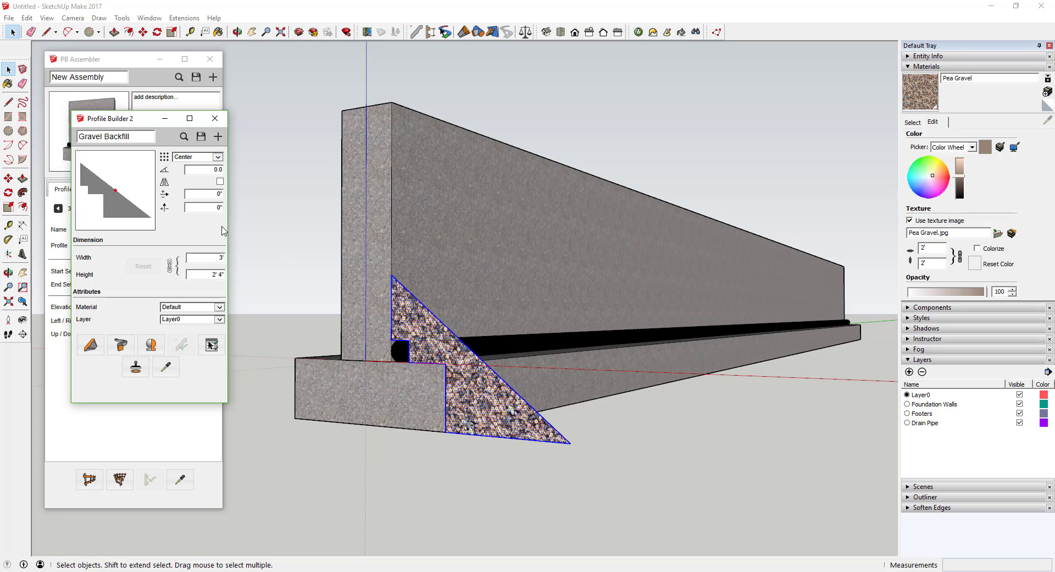
Step: Set the Gravel Backfill profile's placement point to Top-Left and its material to Pea Gravel
click(189, 157)
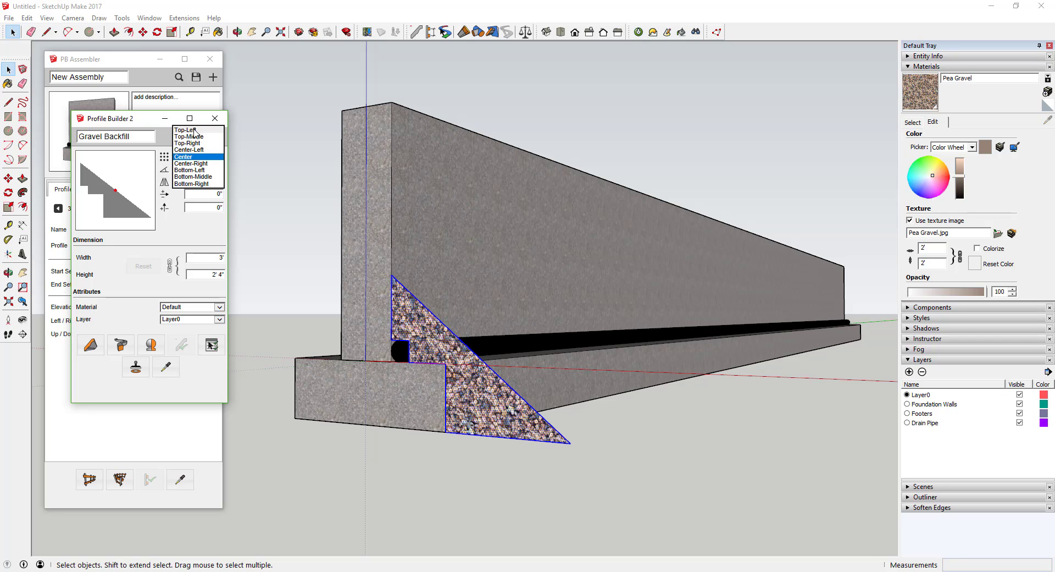
click(196, 130)
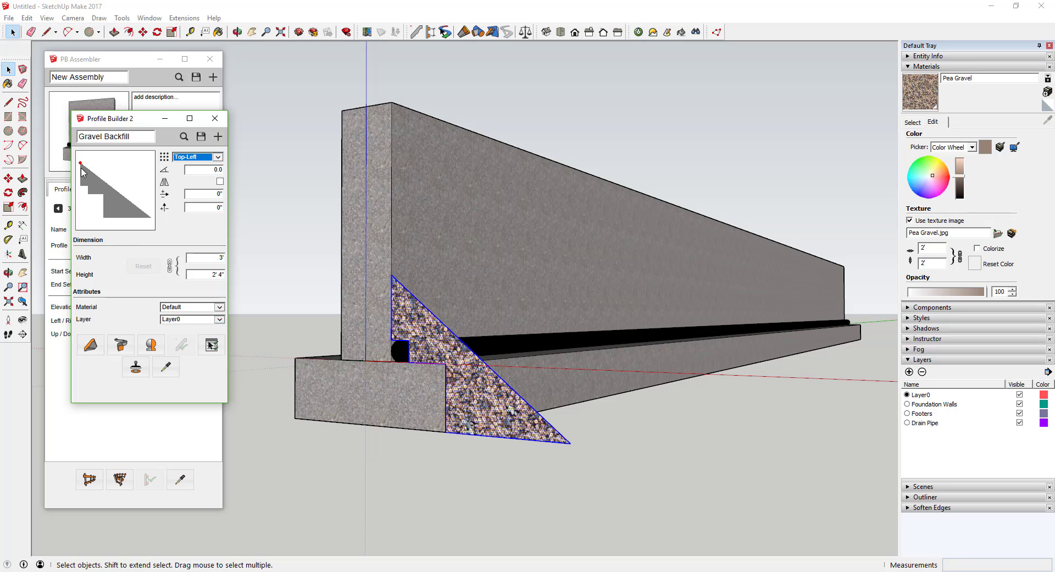
click(191, 308)
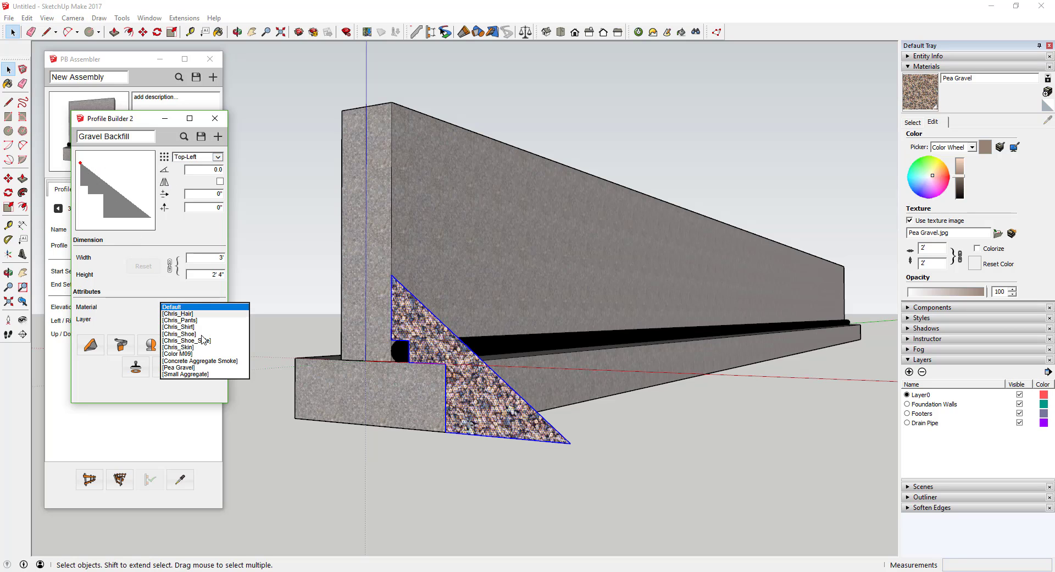
click(182, 367)
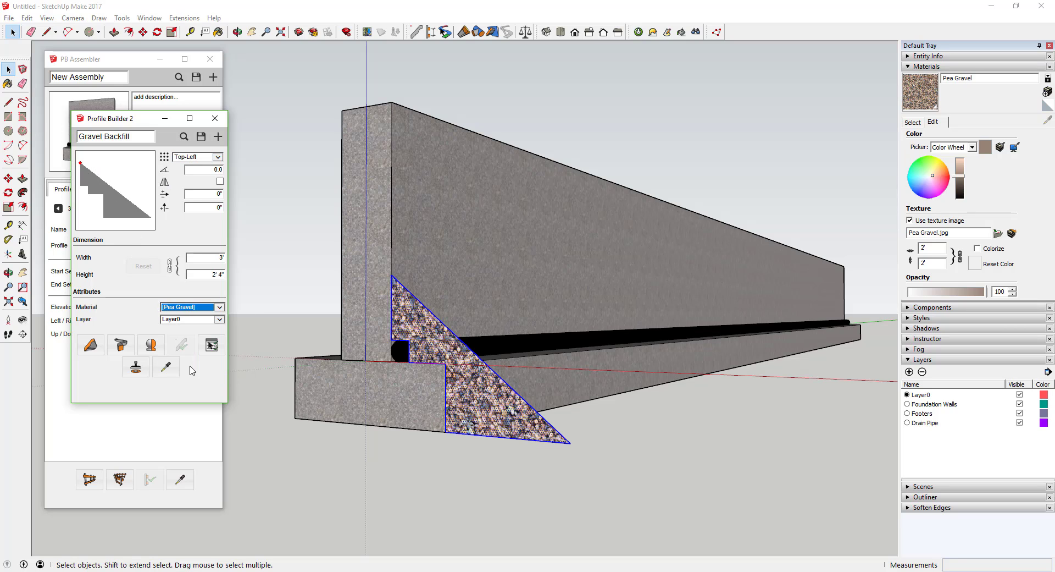
Step: Save the profile as Gravel Backfill in the Profile Builder Profiles folder and close the Profile Builder dialog
click(201, 137)
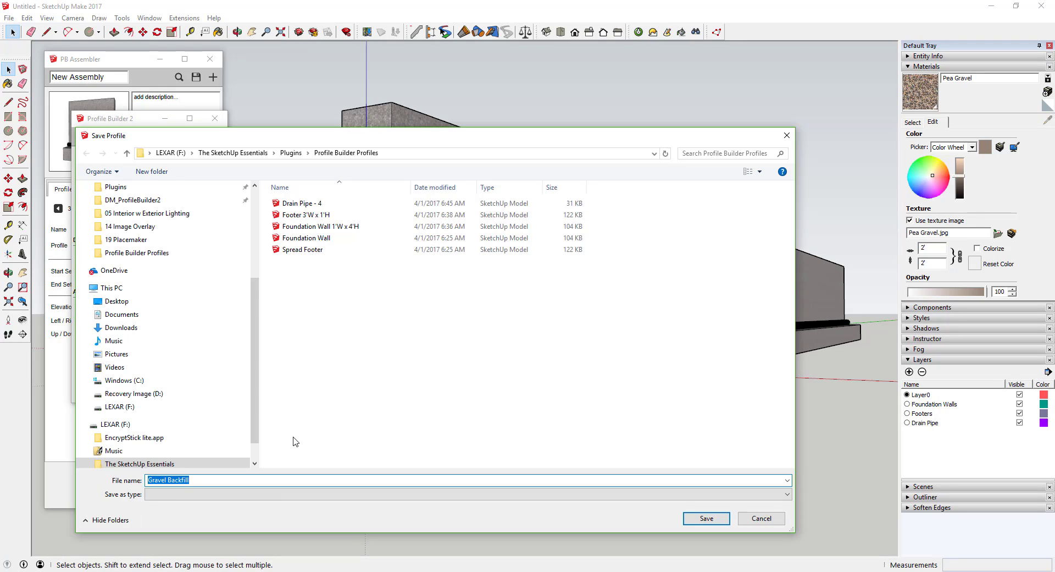
key(Return)
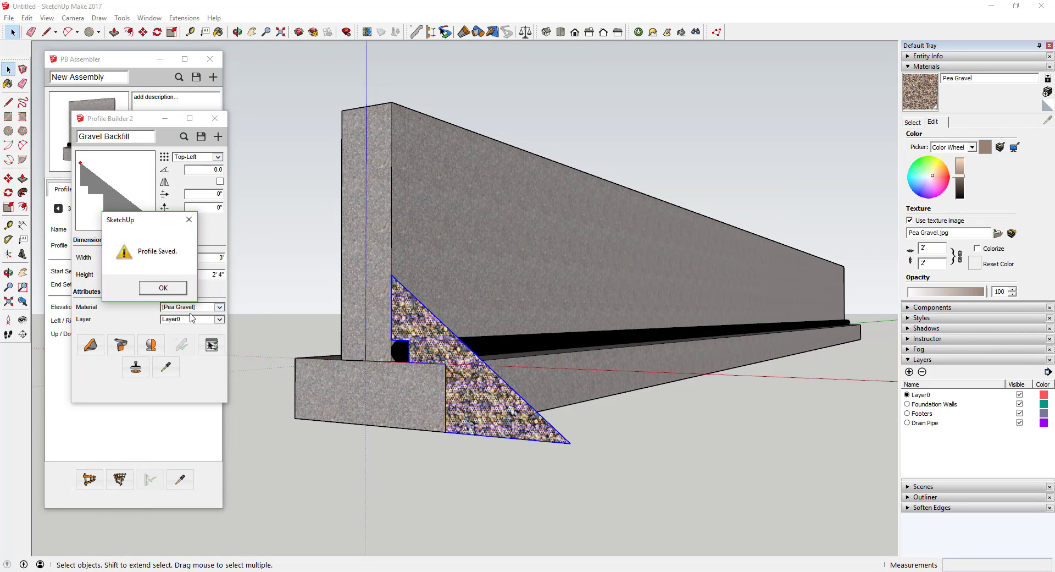
click(164, 287)
click(215, 119)
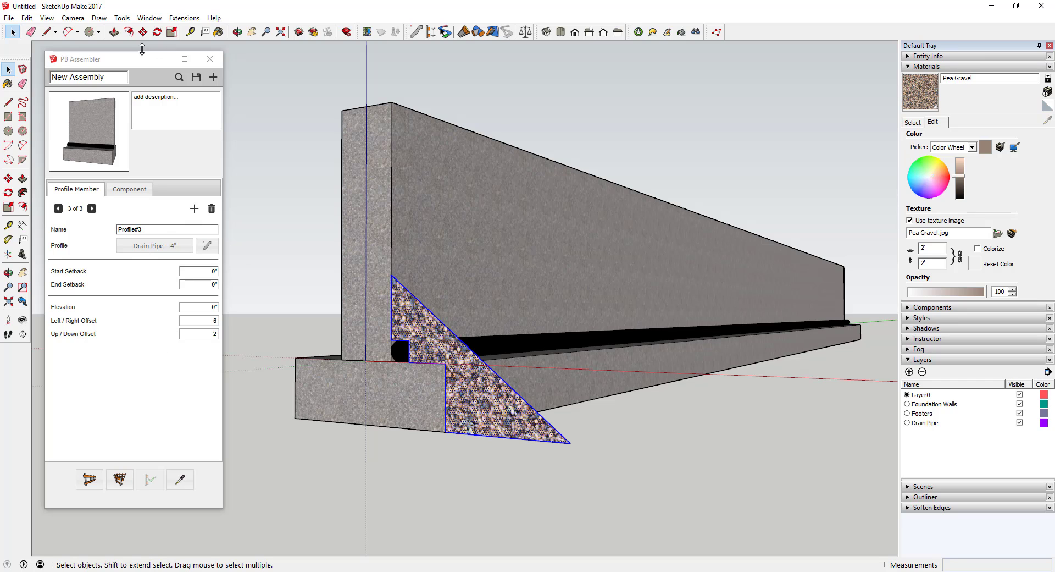
Step: Build a test length of the Gravel Backfill profile on the open ground beside the foundation wall
click(416, 32)
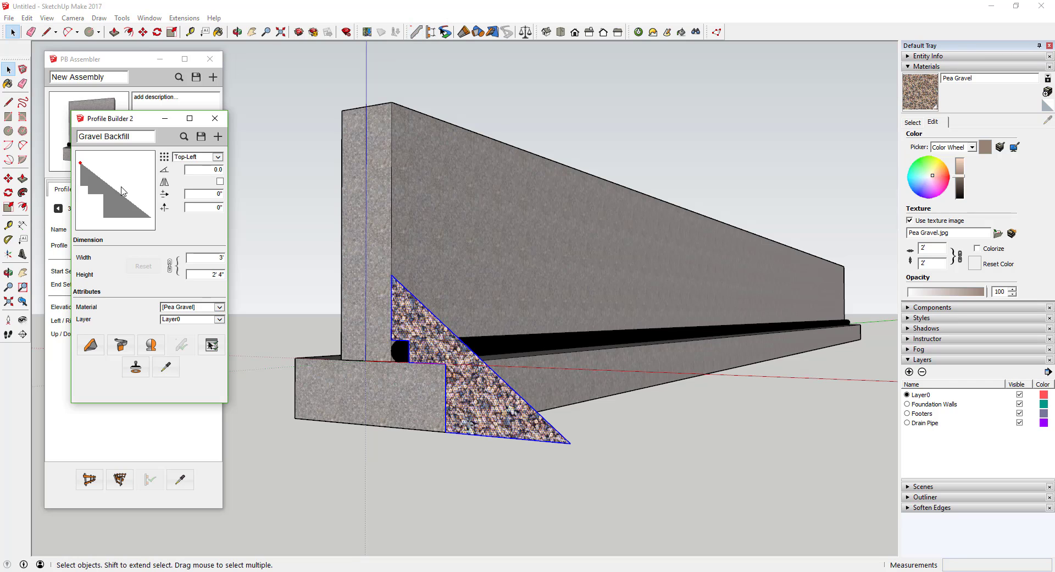
click(91, 344)
scroll(558, 439, down, 3)
click(610, 439)
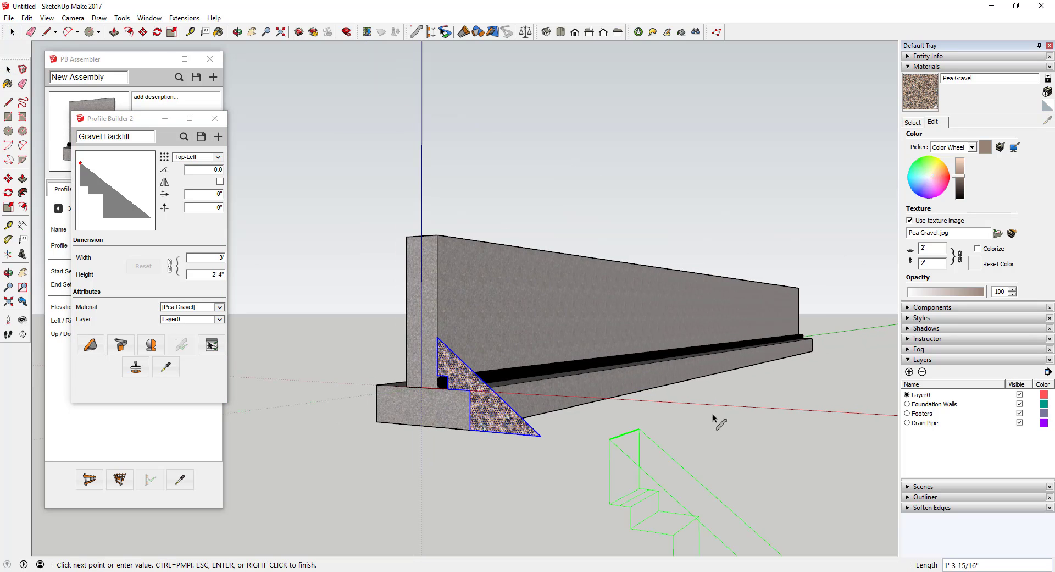
click(815, 369)
scroll(697, 441, down, 4)
key(space)
scroll(688, 457, up, 3)
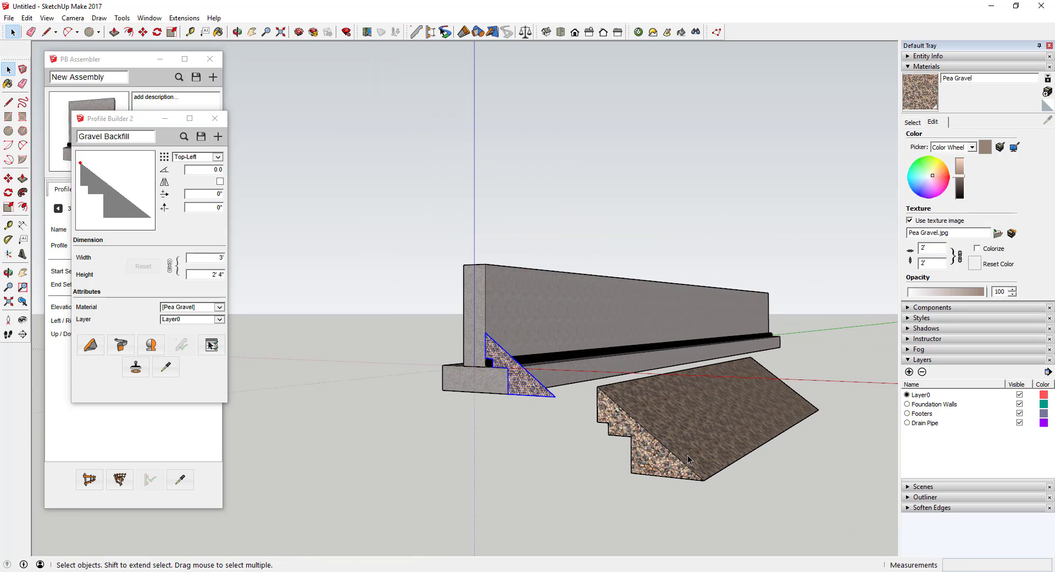
Step: Inspect the freestanding Gravel Backfill test member from its end and delete it
click(688, 459)
middle_drag(688, 459, 765, 435)
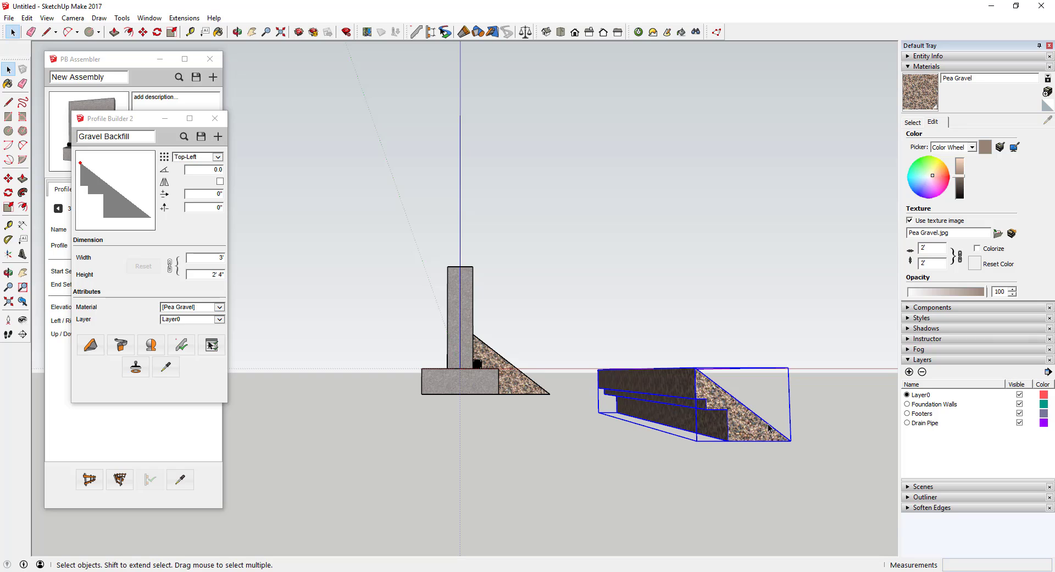
mouse_move(690, 388)
middle_down()
mouse_move(523, 449)
mouse_move(541, 393)
middle_up()
key(e)
click(541, 393)
key(space)
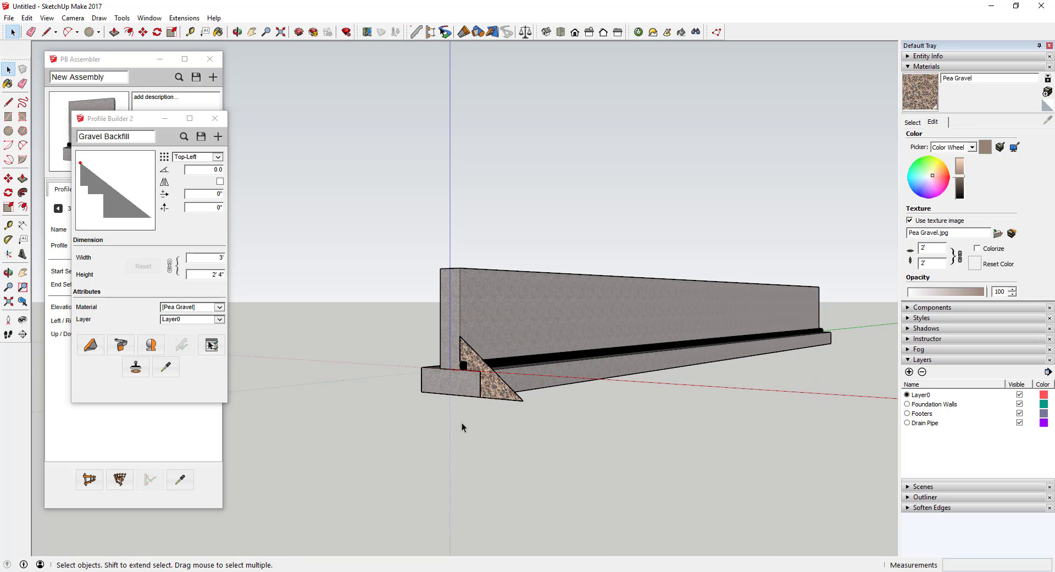
Step: Delete the drawn gravel face and its outline at the wall's end, and close the Profile Builder dialog
scroll(462, 423, up, 5)
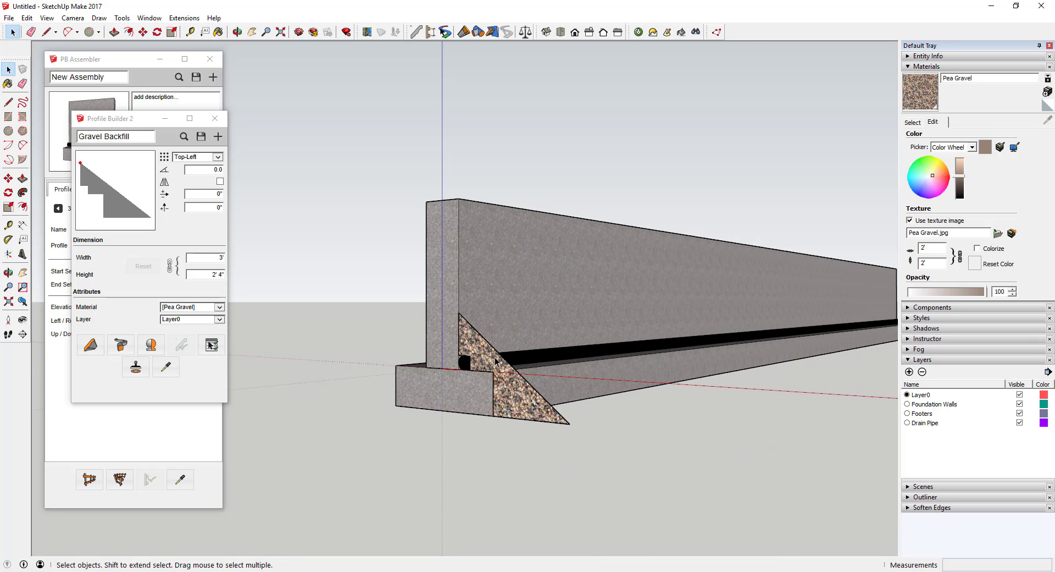
click(455, 319)
key(Delete)
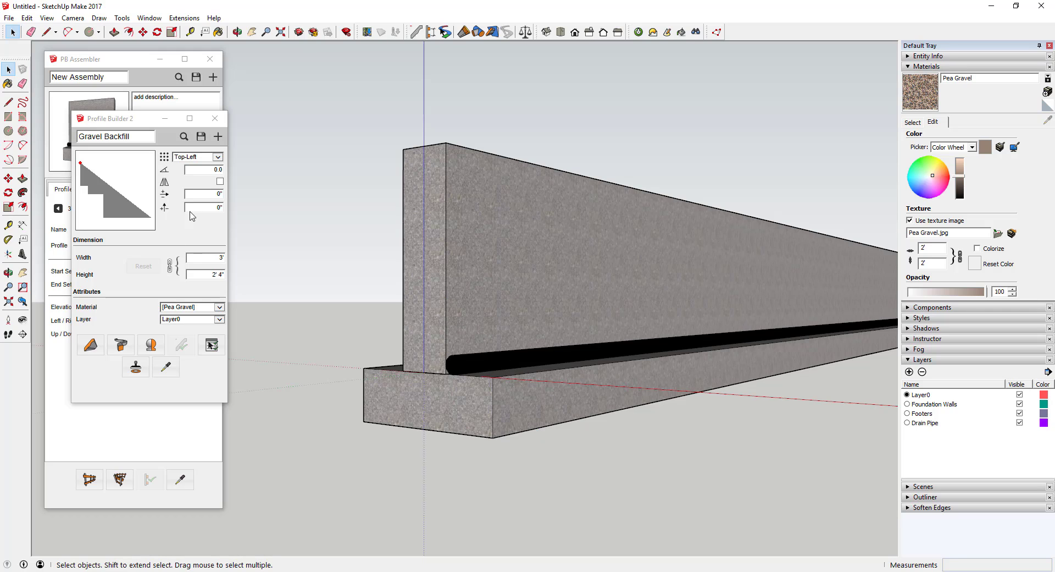
click(215, 119)
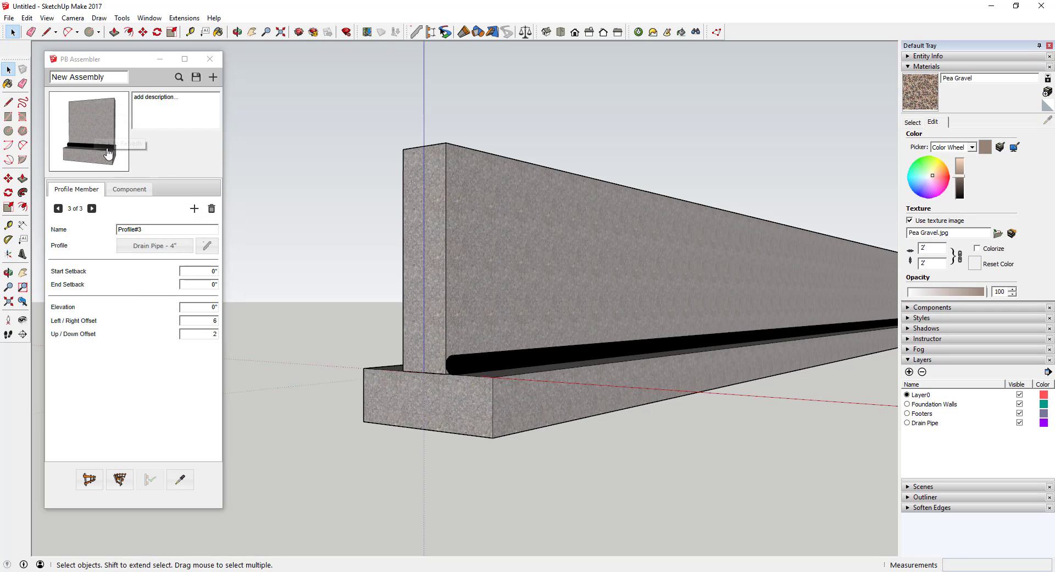
Step: Name the third profile member Drain Pipe and add a fourth profile member to the assembly
triple_click(182, 229)
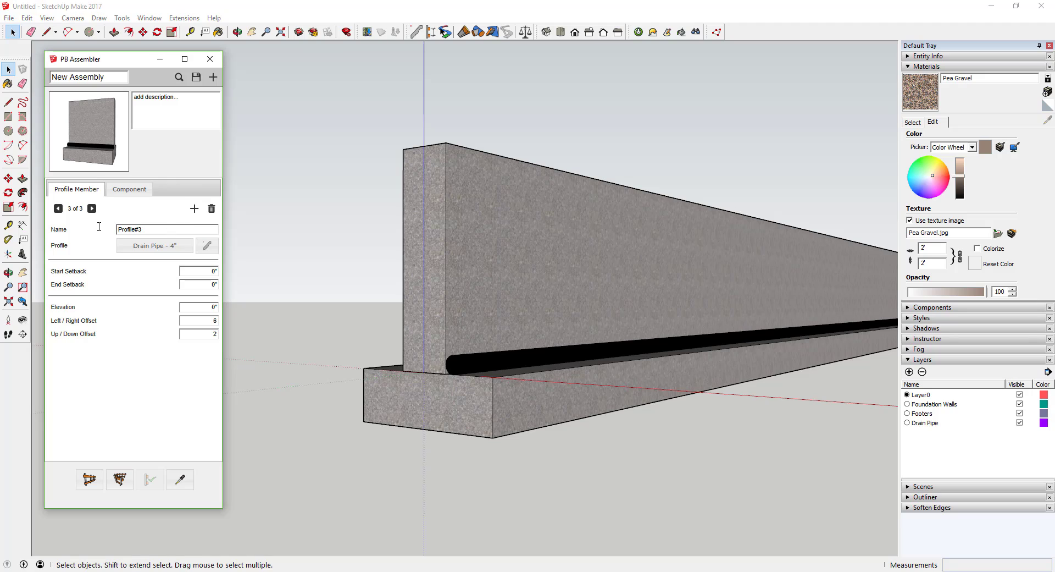
text(Drain Pipe)
click(194, 209)
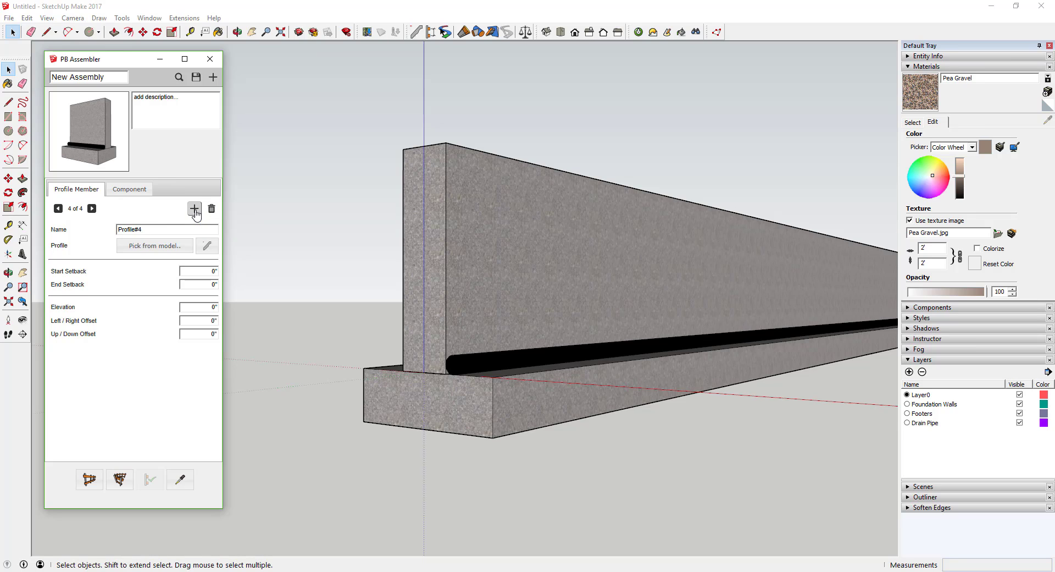
Step: Load the saved Gravel Backfill profile for the fourth assembly member and check its layer choices
click(207, 245)
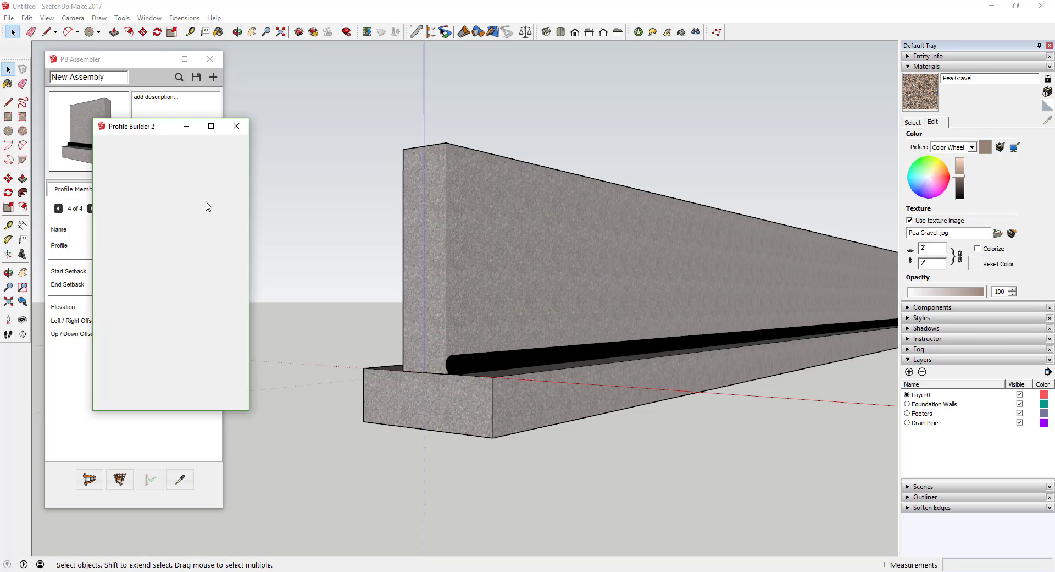
click(205, 144)
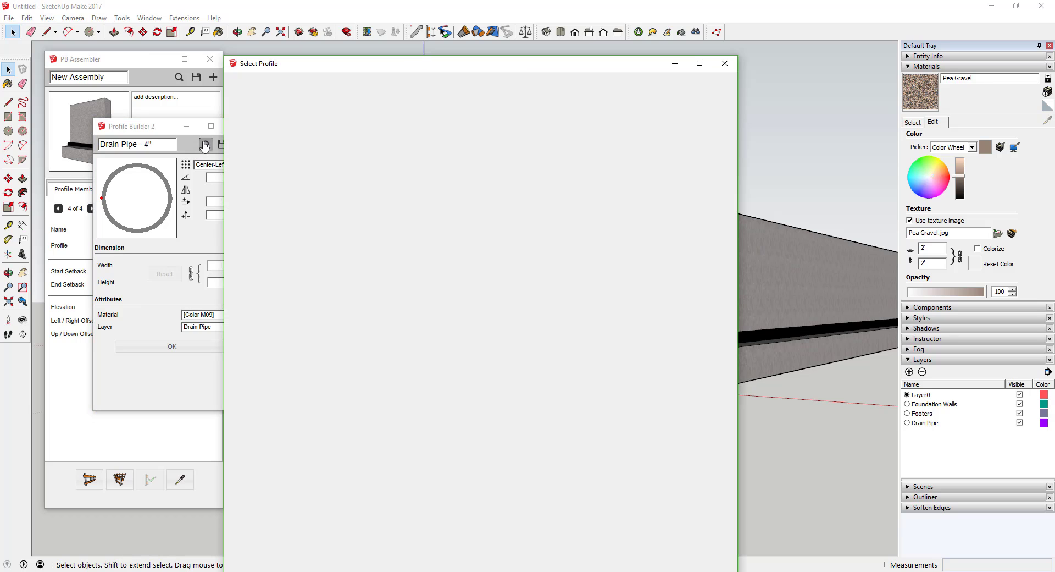
click(645, 186)
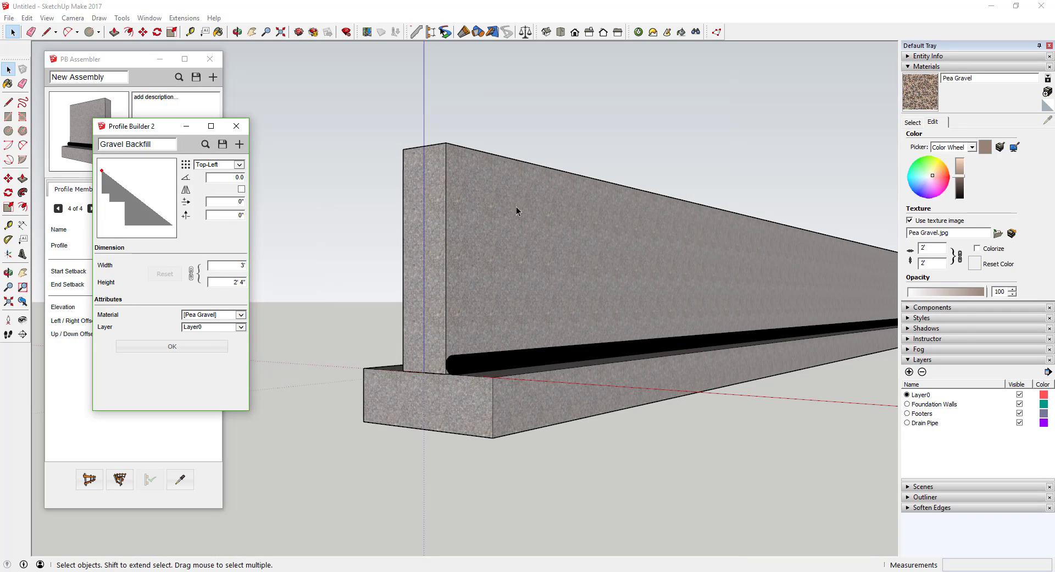
click(208, 327)
click(209, 327)
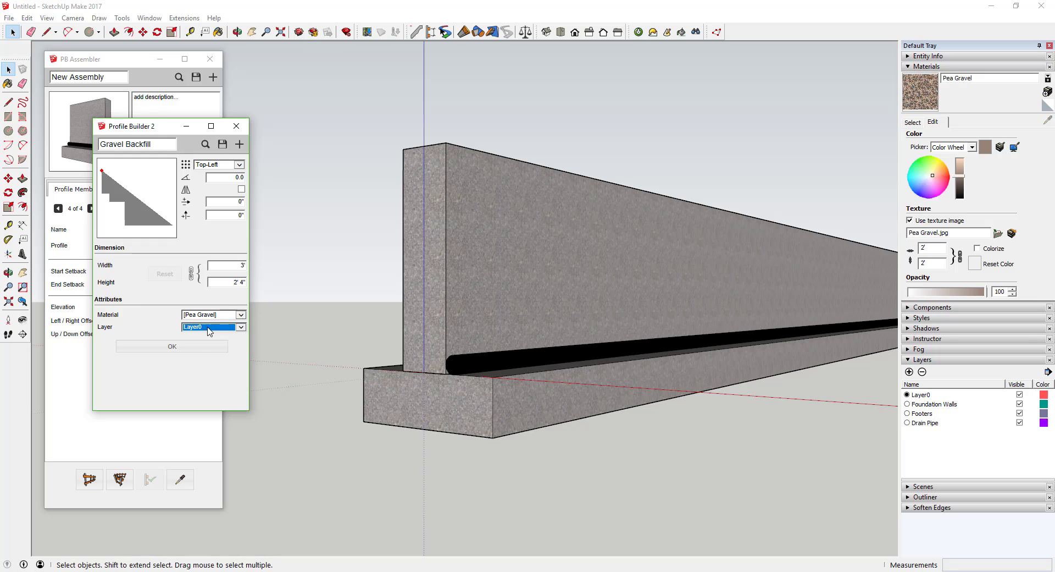
click(222, 144)
Step: Create a new layer named Gravel Backfill
click(909, 372)
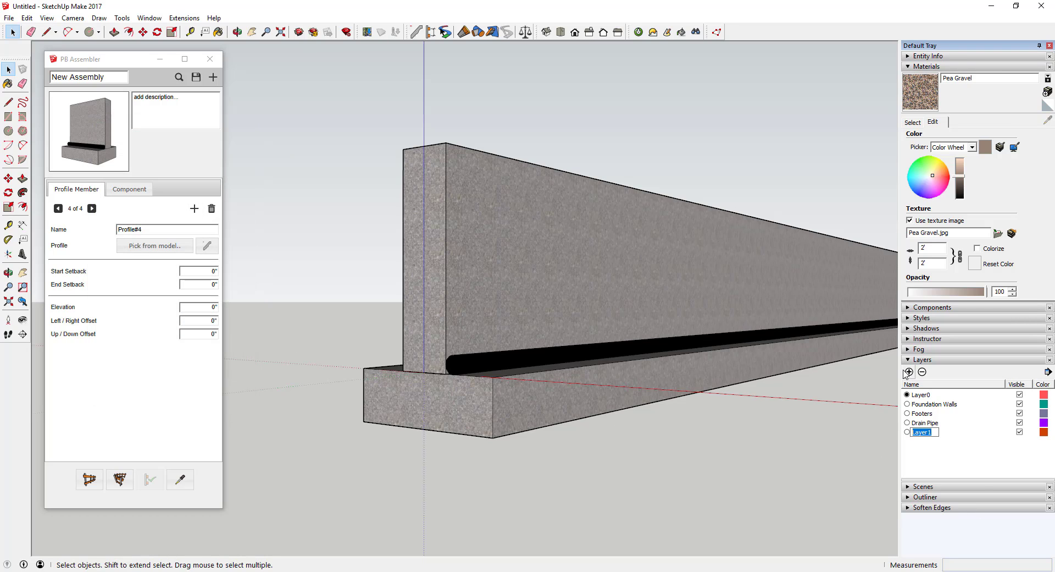
text(Gravel Backfill)
key(Return)
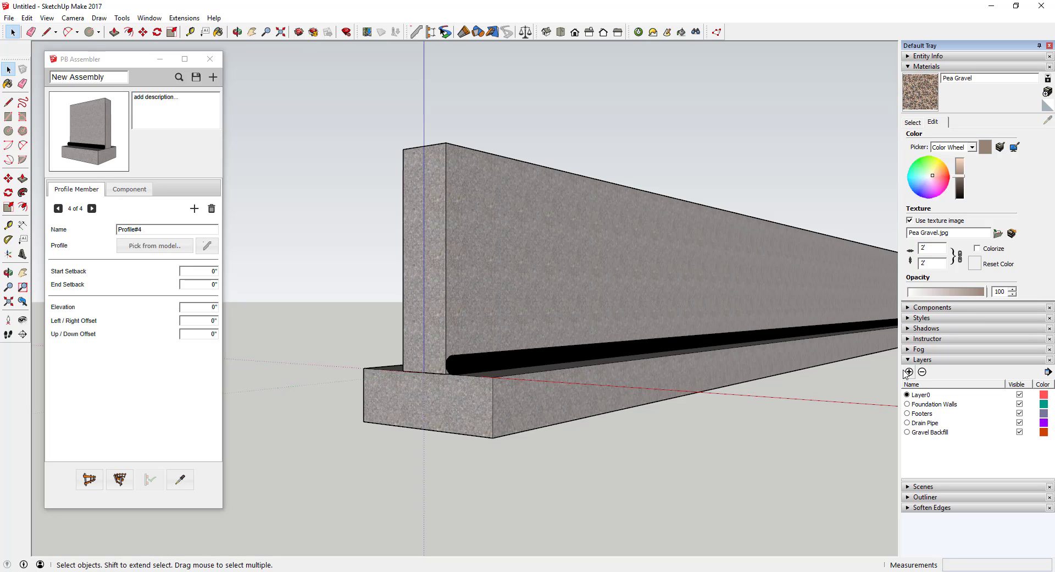
Step: Set the Gravel Backfill profile's layer to Gravel Backfill and apply the profile to the fourth assembly member
click(205, 247)
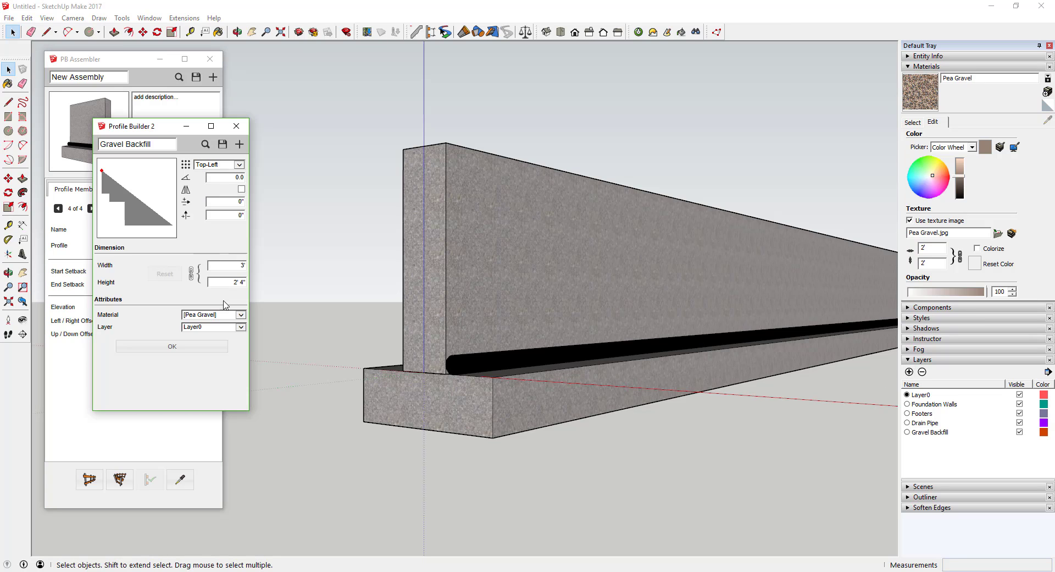
click(218, 327)
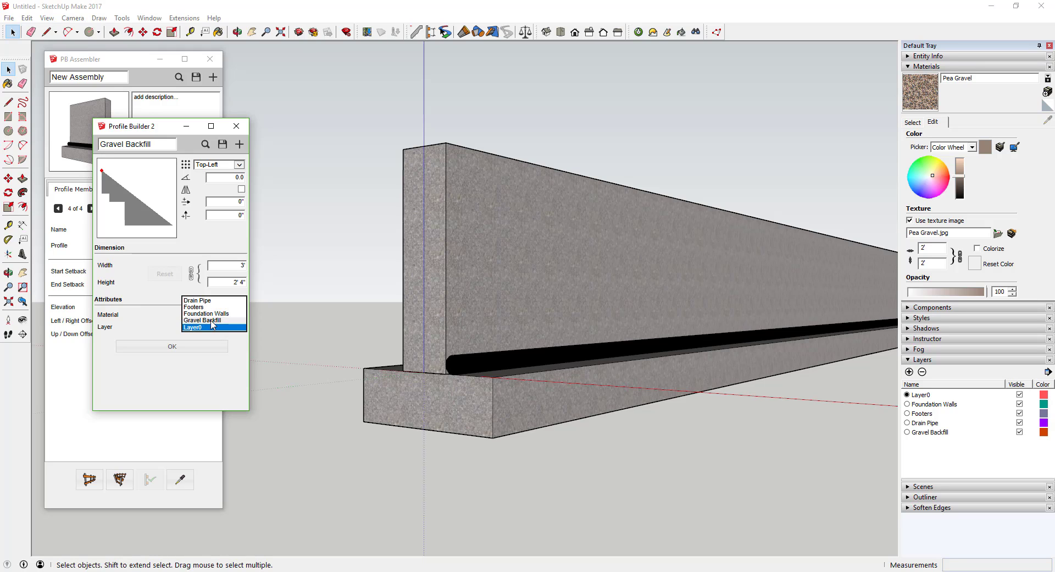
click(211, 321)
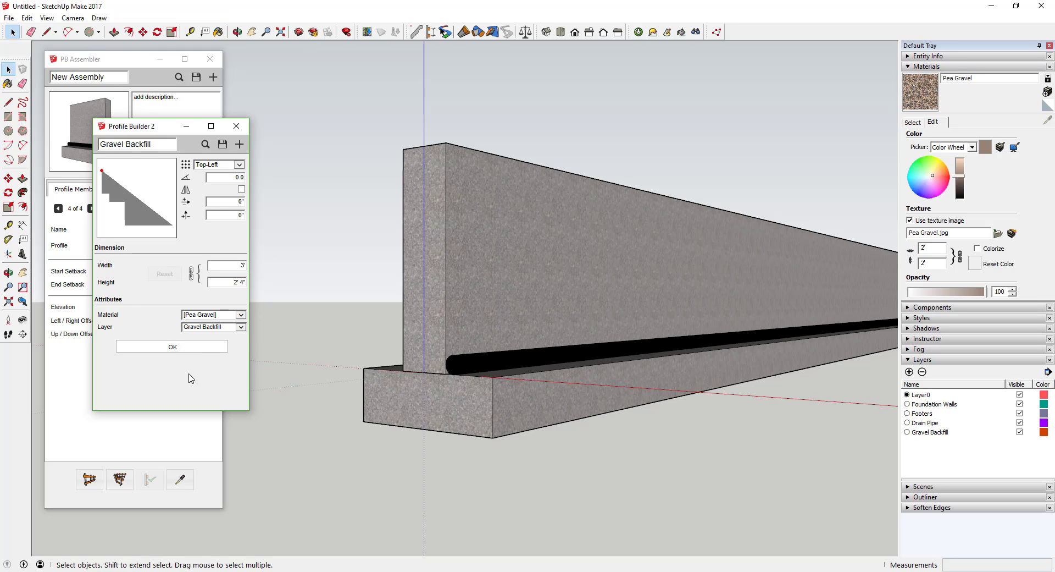
Step: Clear the existing foundation and build a test length of the assembly about 20' long from the origin along the green axis
scroll(424, 393, down, 3)
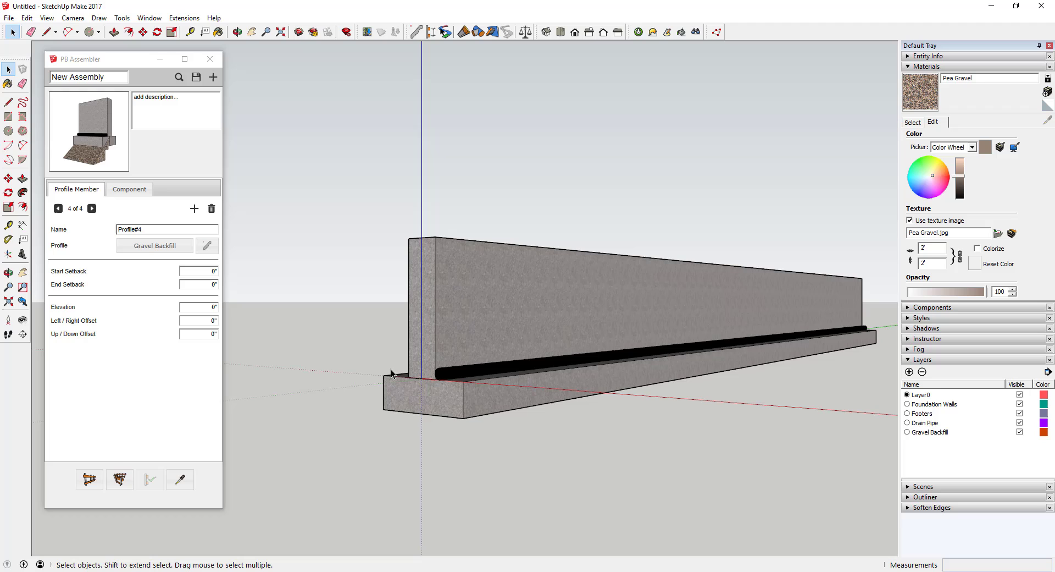
click(89, 479)
key(ctrl+z)
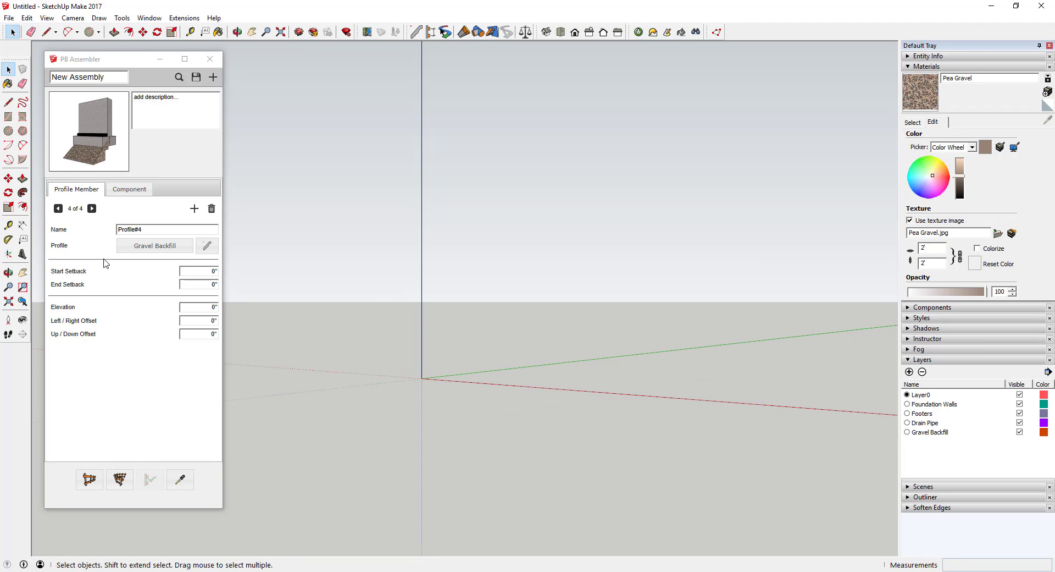
click(89, 479)
click(423, 377)
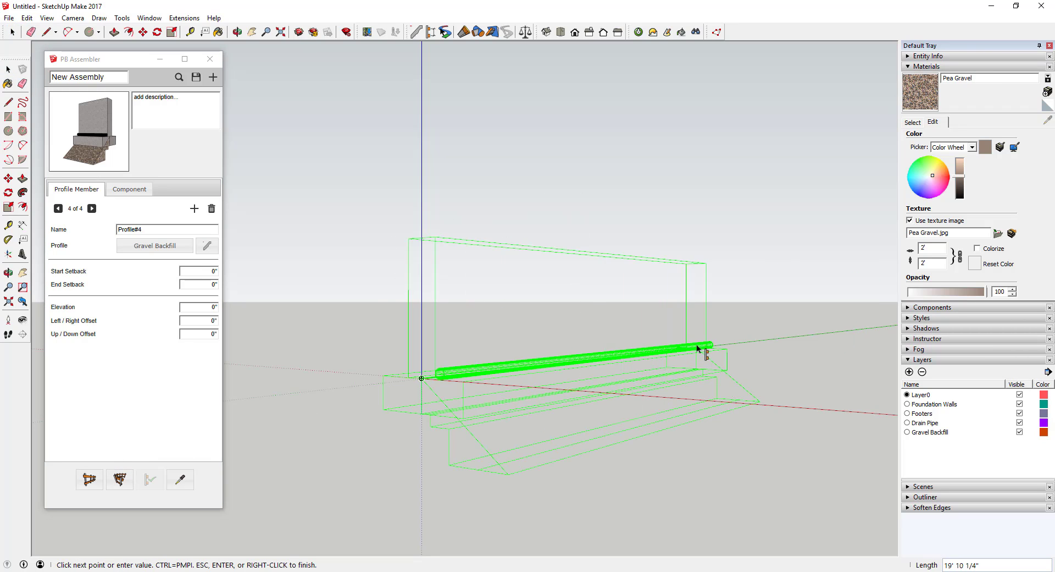
click(698, 347)
middle_drag(559, 379, 663, 427)
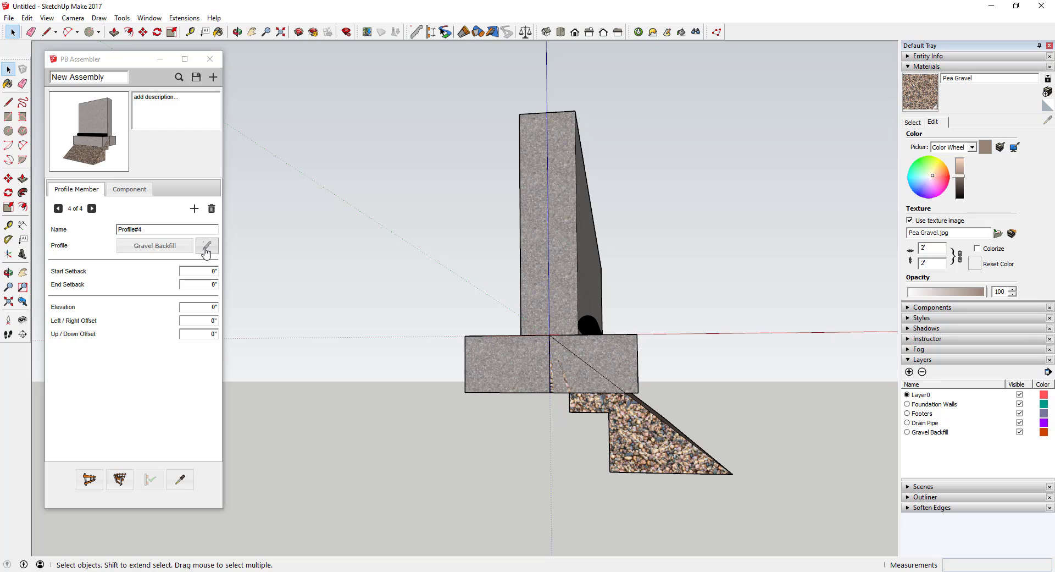
Step: Change the Gravel Backfill profile's placement point to Bottom-Left in Profile Builder
click(416, 32)
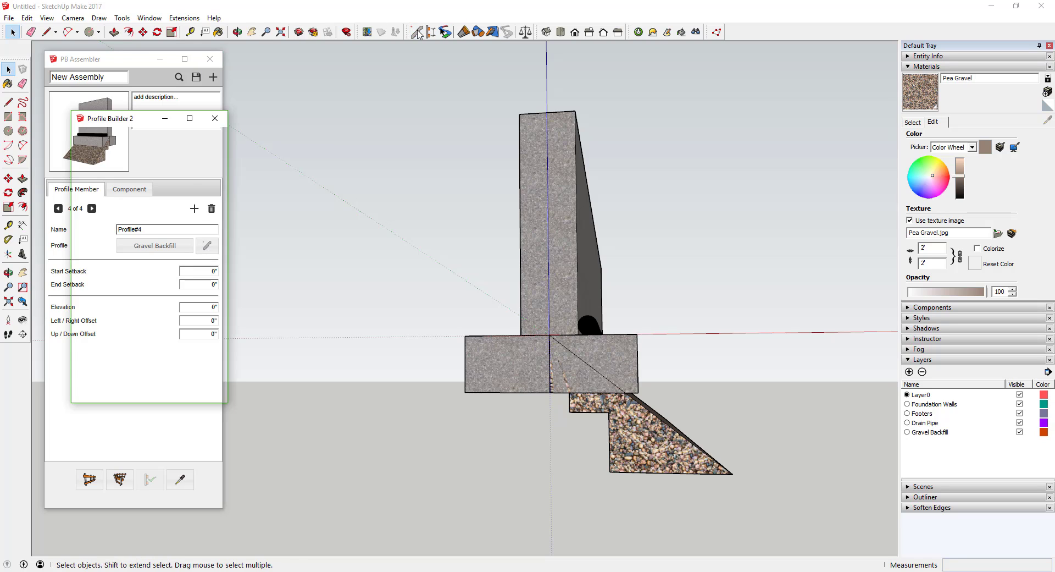
click(197, 159)
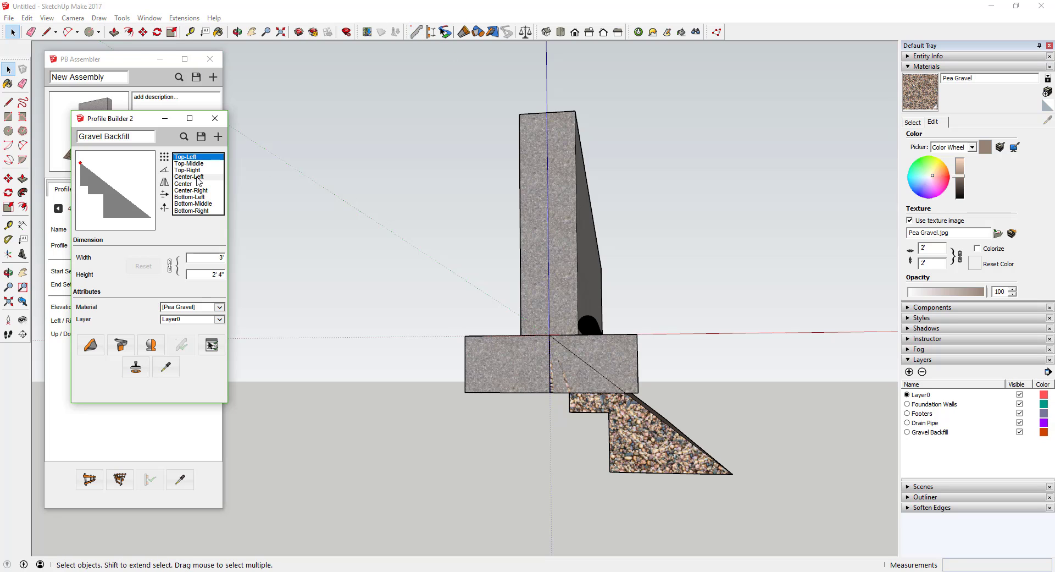
key(Escape)
key(b)
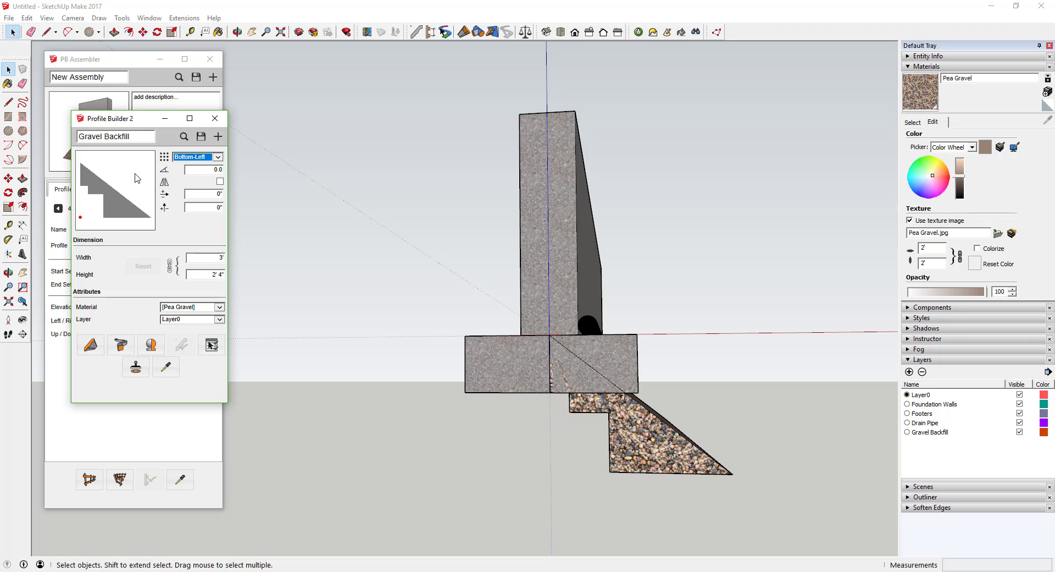
Step: Save the profile over the existing Gravel Backfill file in the Profile Builder Profiles folder and close the Profile Builder dialog
click(201, 136)
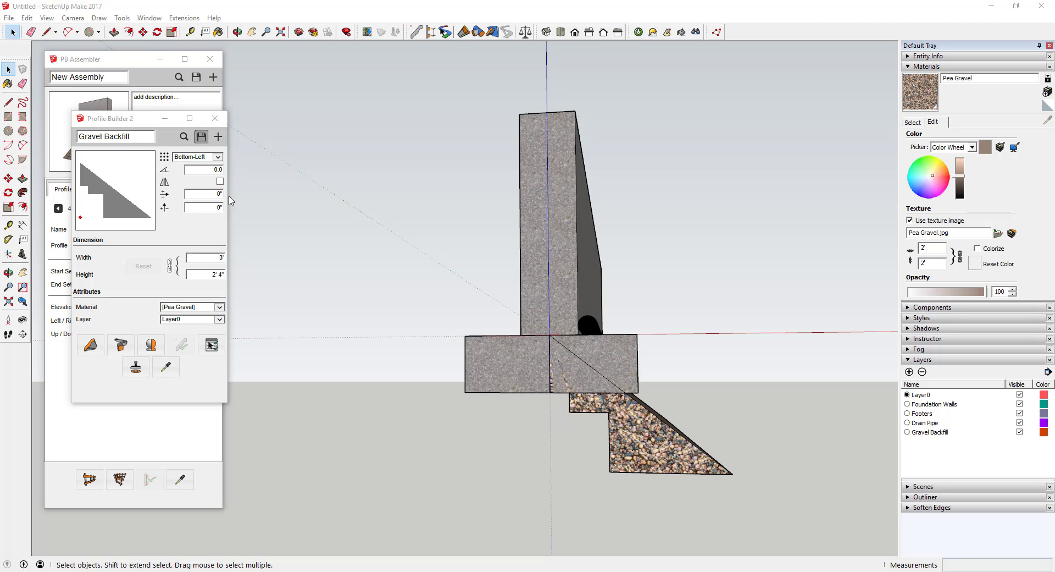
click(696, 522)
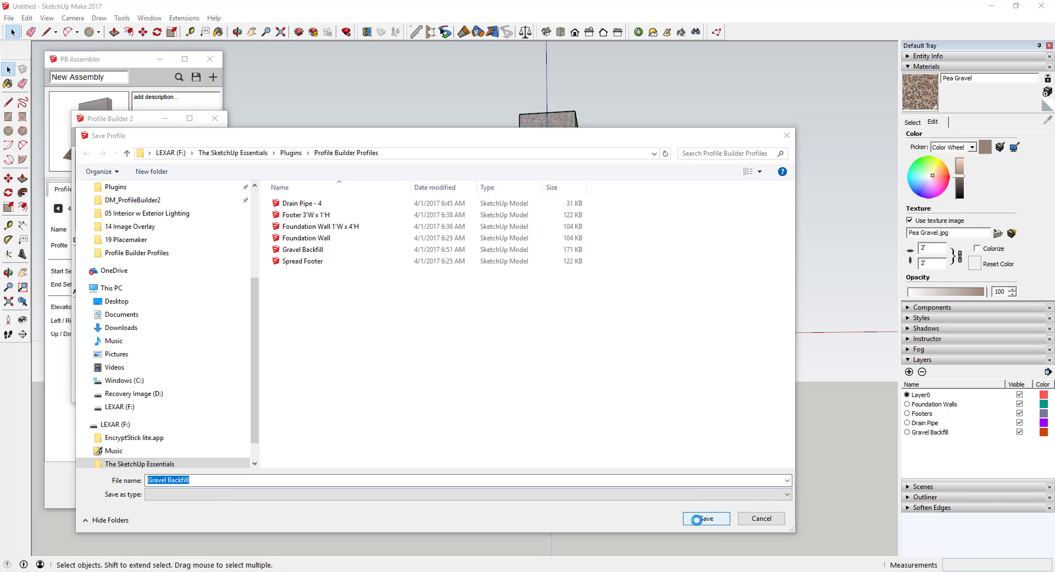
click(552, 293)
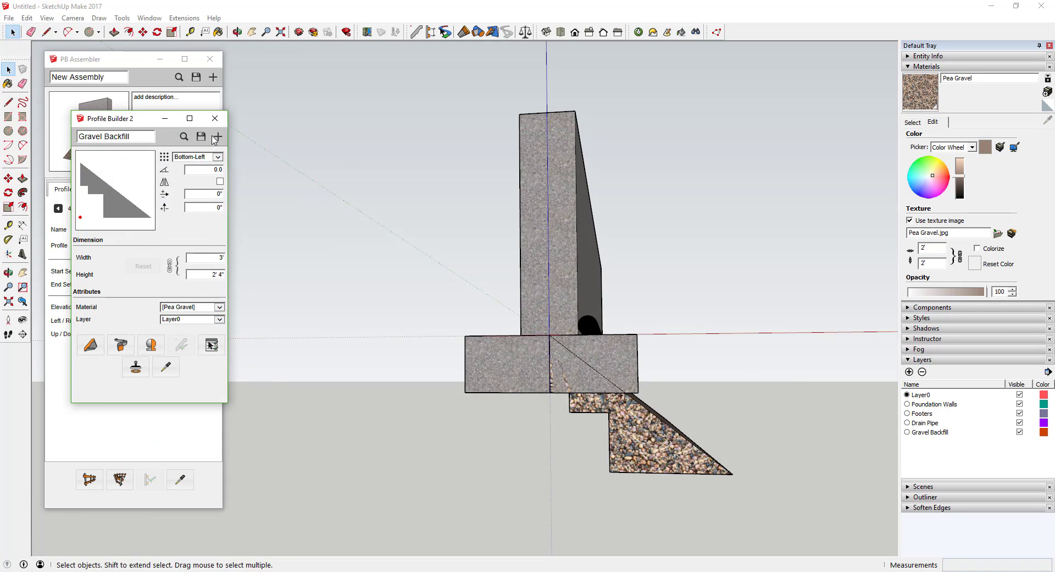
click(163, 288)
click(215, 118)
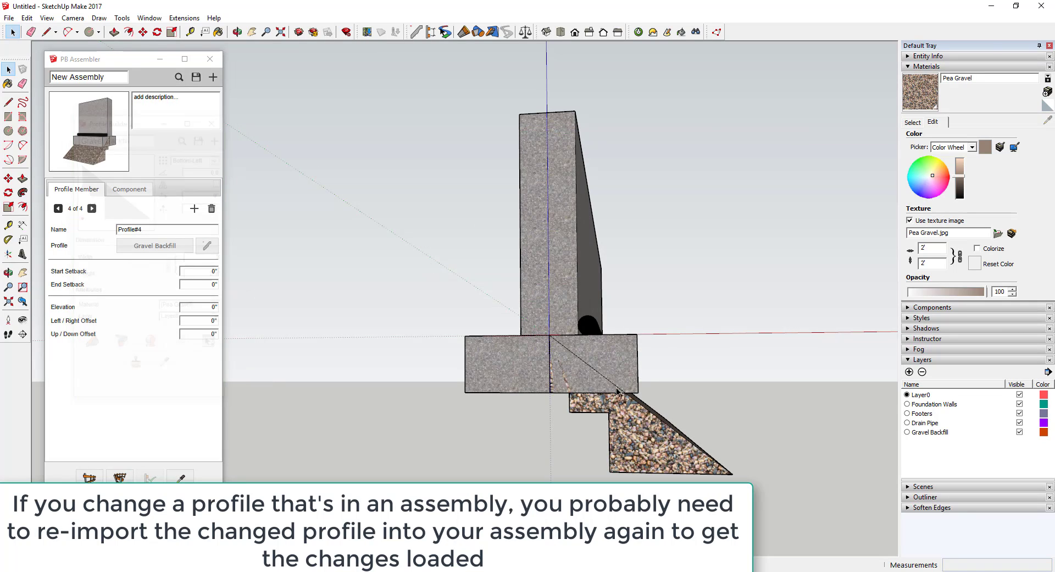
Step: Erase the test foundation and reload the updated Gravel Backfill profile into the fourth assembly member
key(e)
drag(630, 357, 699, 367)
middle_drag(699, 367, 570, 377)
key(space)
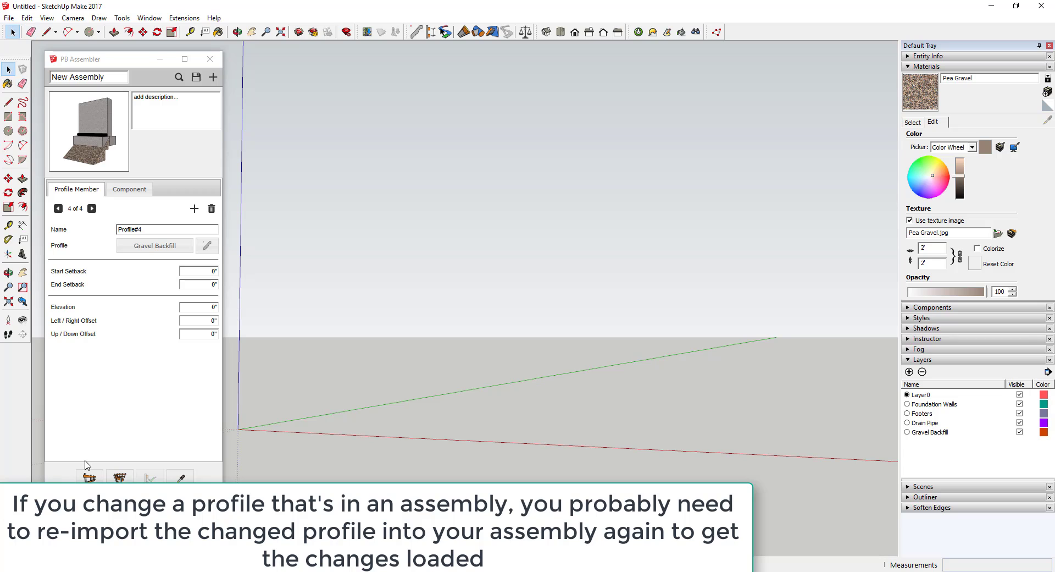
click(89, 477)
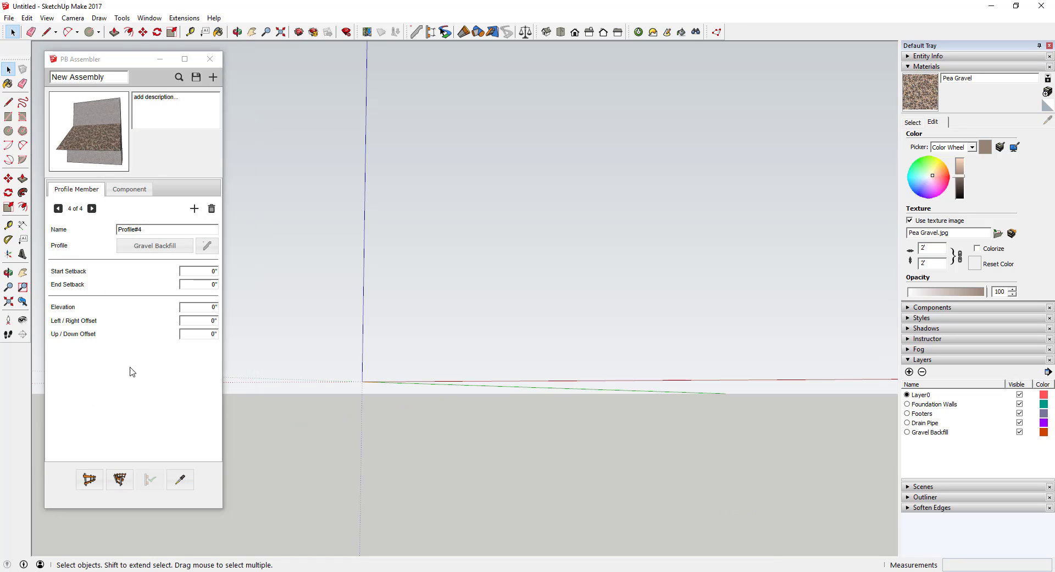
Step: Check the fourth member's profile settings and set its Up / Down Offset to -12
click(67, 149)
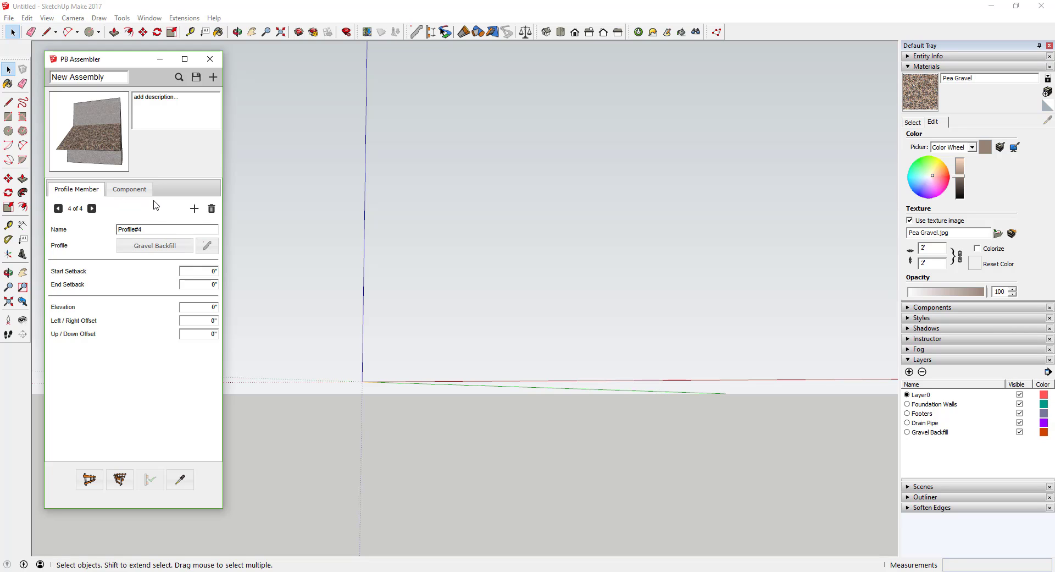
click(207, 245)
click(236, 126)
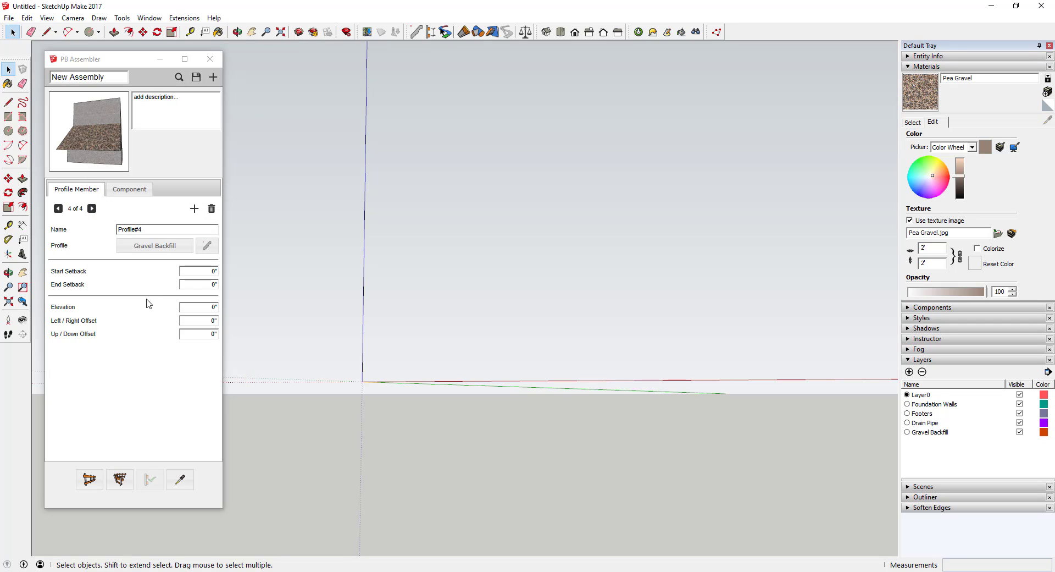
click(199, 333)
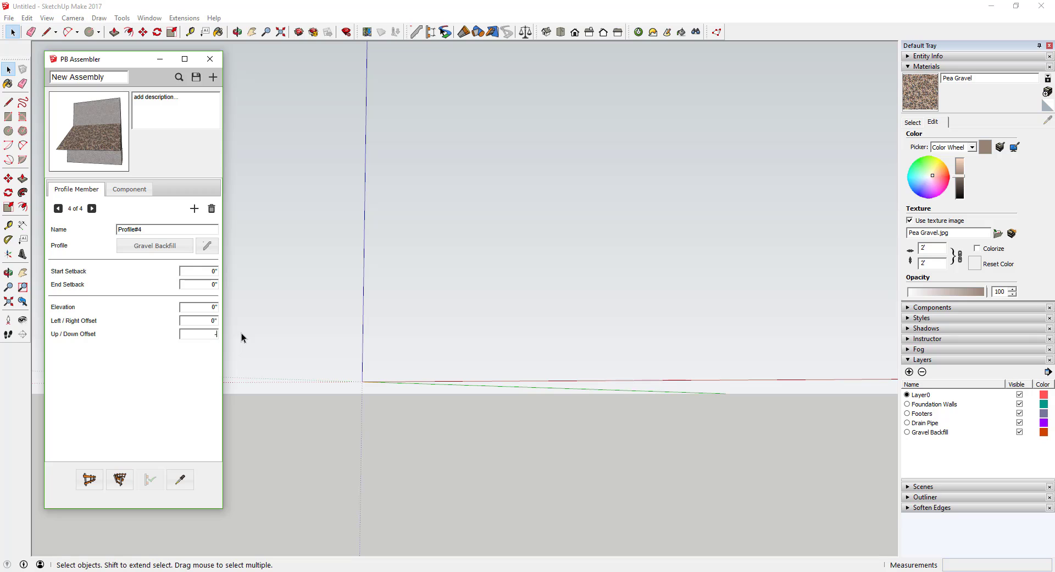
key(Tab)
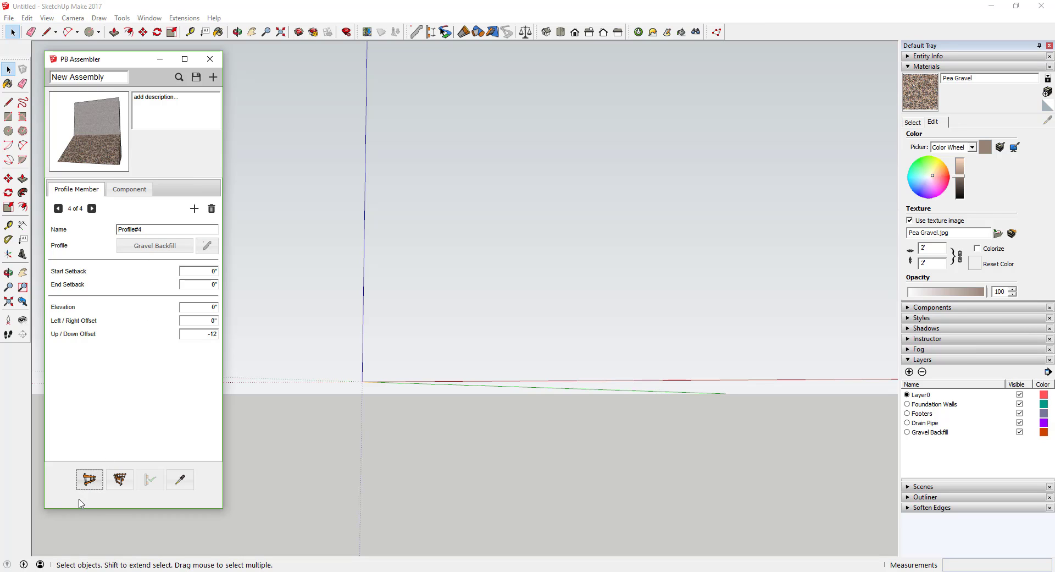
Step: Build a test length of the four-member assembly from the origin along the green axis
middle_drag(361, 382, 386, 362)
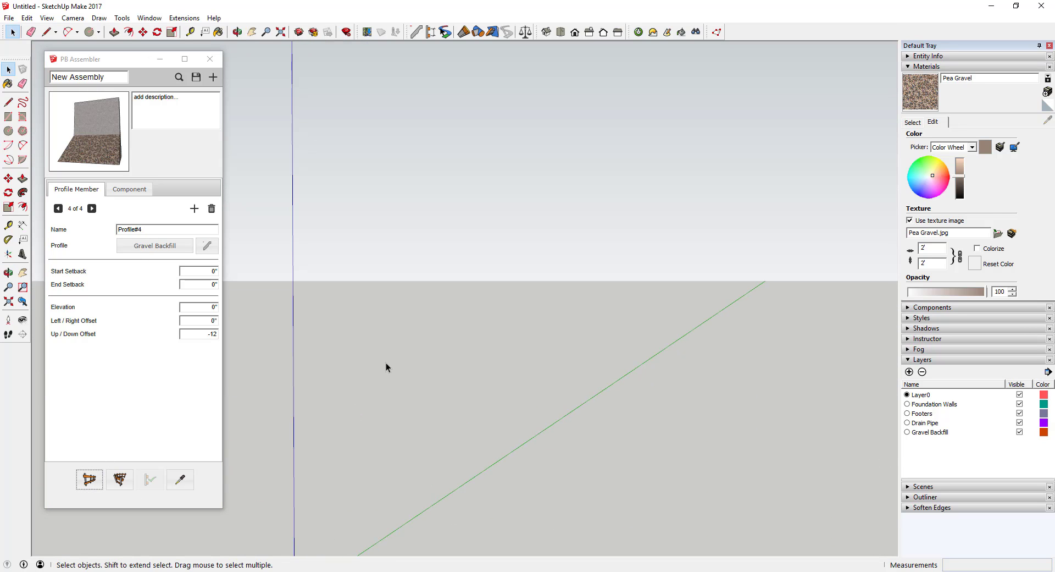
scroll(386, 363, down, 3)
click(89, 480)
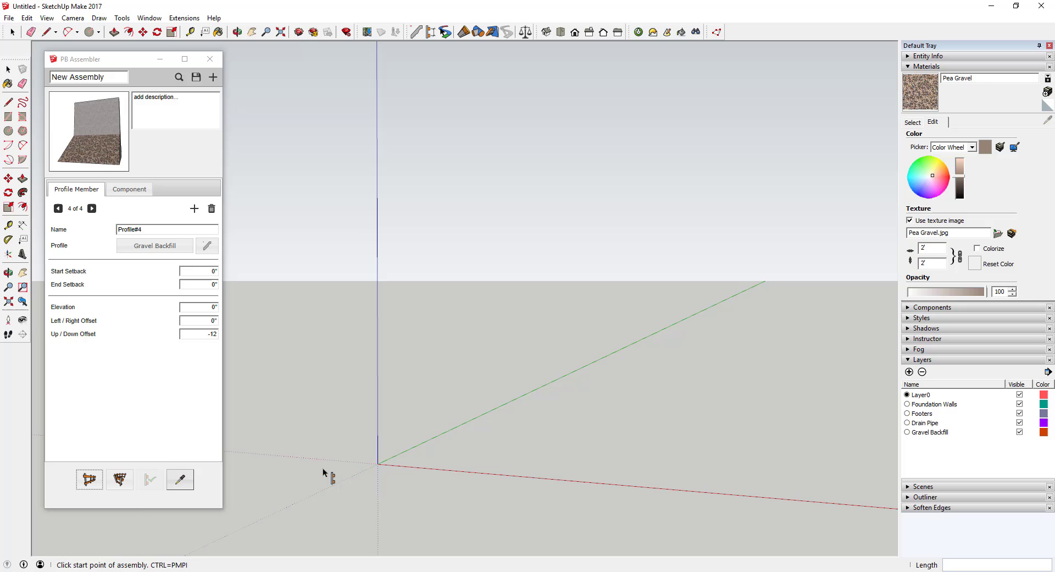
click(378, 463)
click(700, 360)
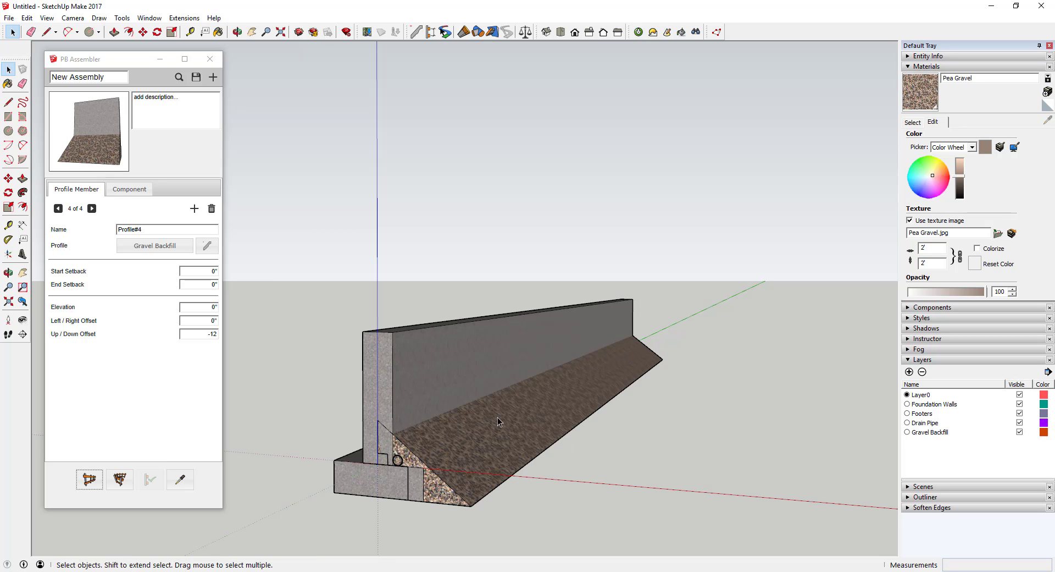
Step: Inspect the assembly's end and measure horizontally from the gravel profile's upper corner to the wall's gravel-side face
scroll(497, 417, up, 2)
middle_drag(484, 428, 415, 473)
scroll(414, 472, down, 2)
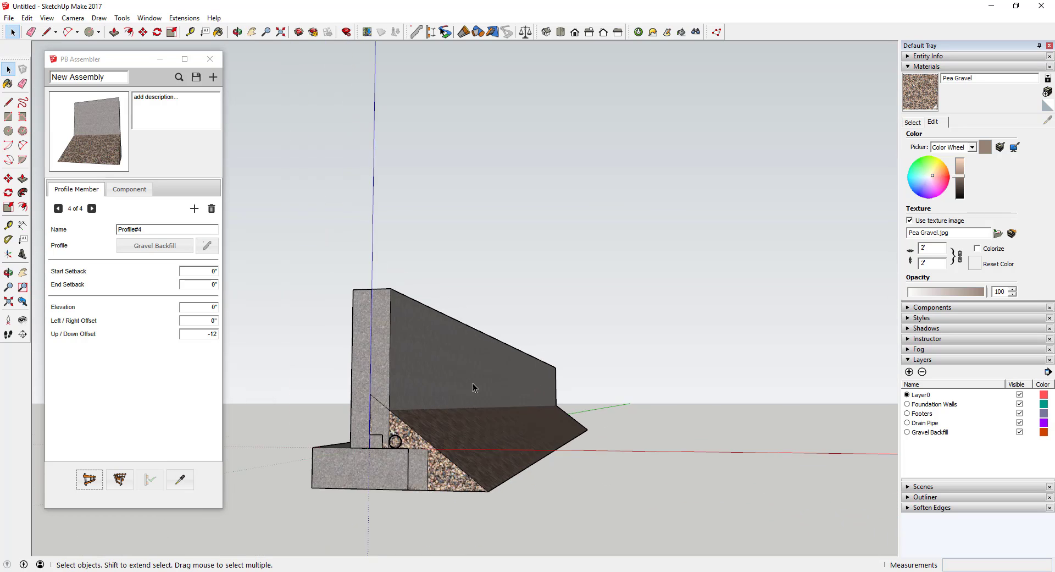
scroll(384, 440, up, 3)
scroll(349, 367, up, 1)
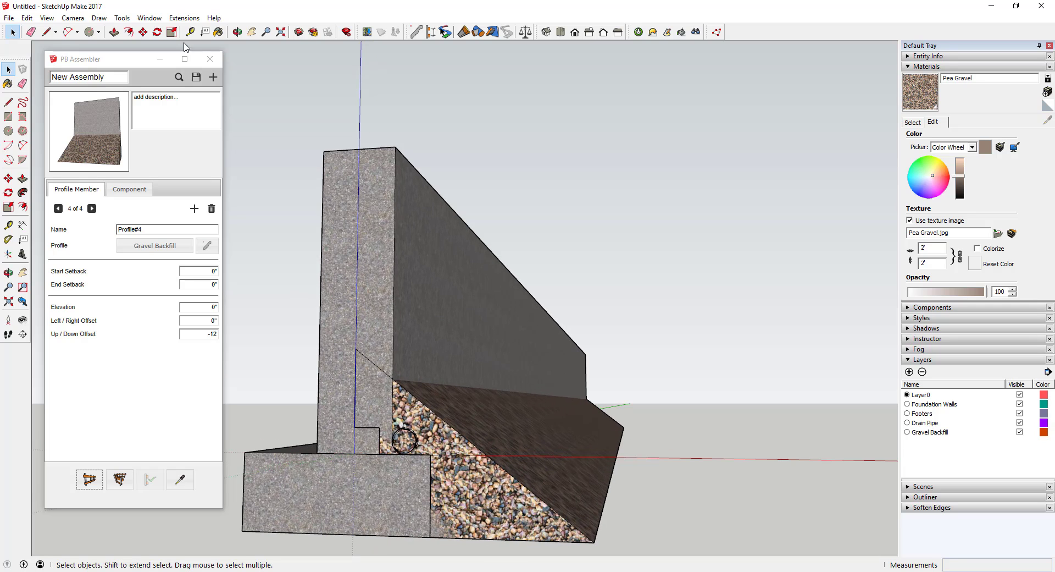
click(190, 32)
click(356, 348)
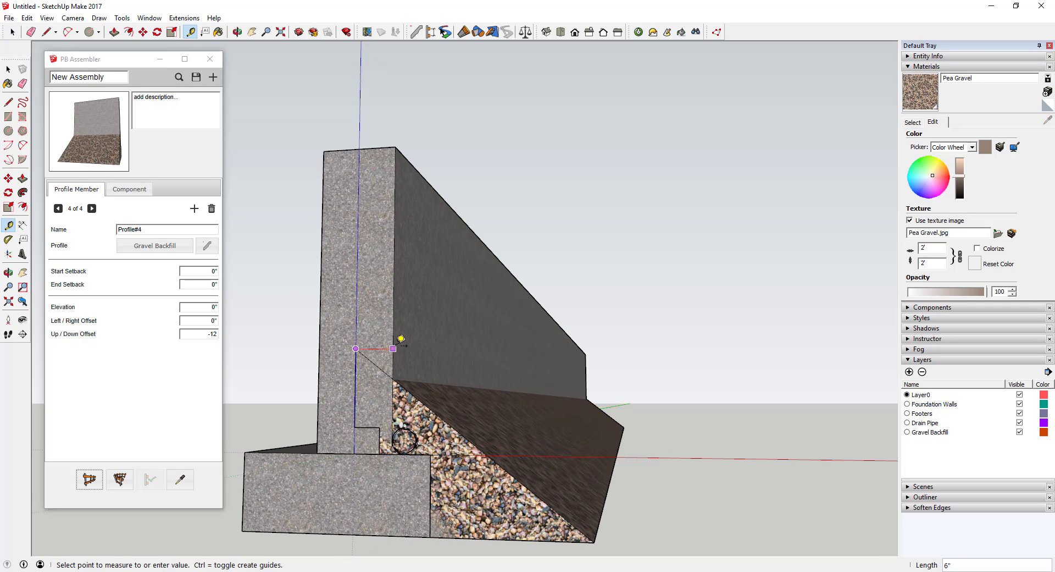
key(space)
Step: Set the fourth member's Left / Right Offset to 6 and erase the existing test assembly
double_click(214, 320)
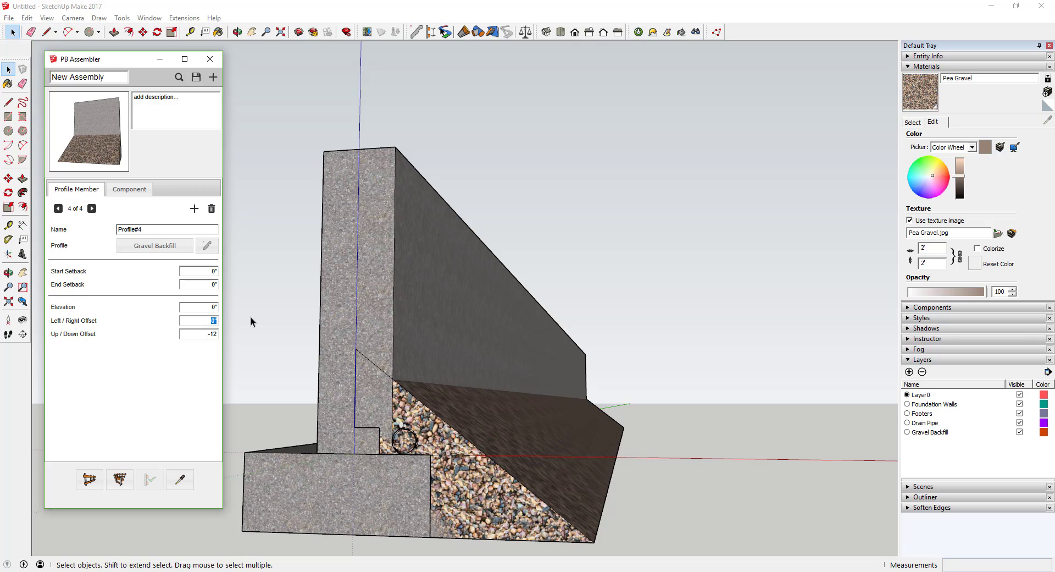
text(6)
click(180, 479)
key(space)
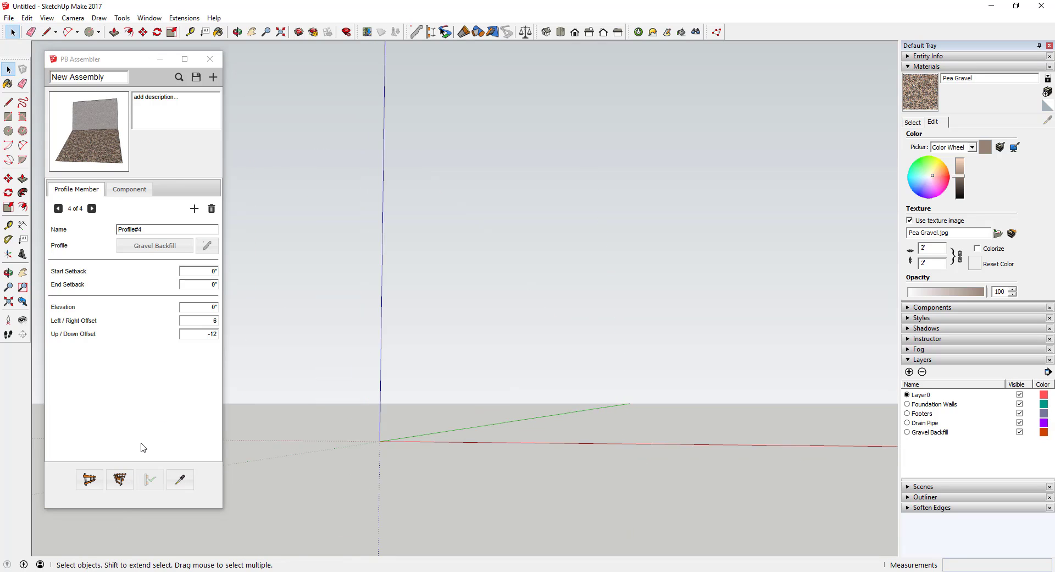
Step: Build a fresh test length of the assembly from the origin along the green axis, about 43 feet long
click(89, 480)
click(380, 441)
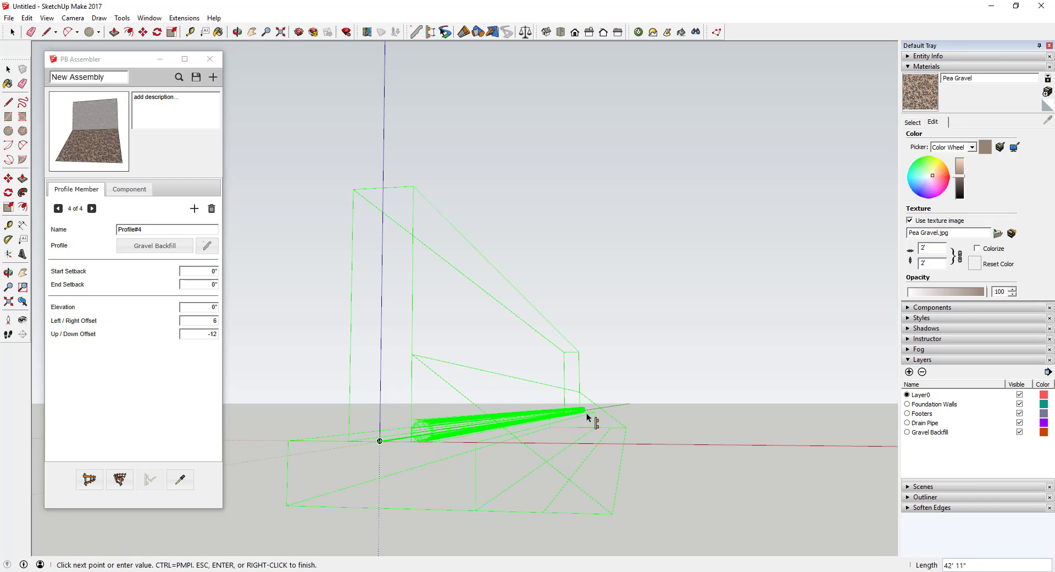
click(588, 417)
key(Return)
Step: Inspect the test assembly's end and side for how the gravel fits the wall, footer and drain pipe, and select the whole assembly
middle_drag(588, 418, 377, 374)
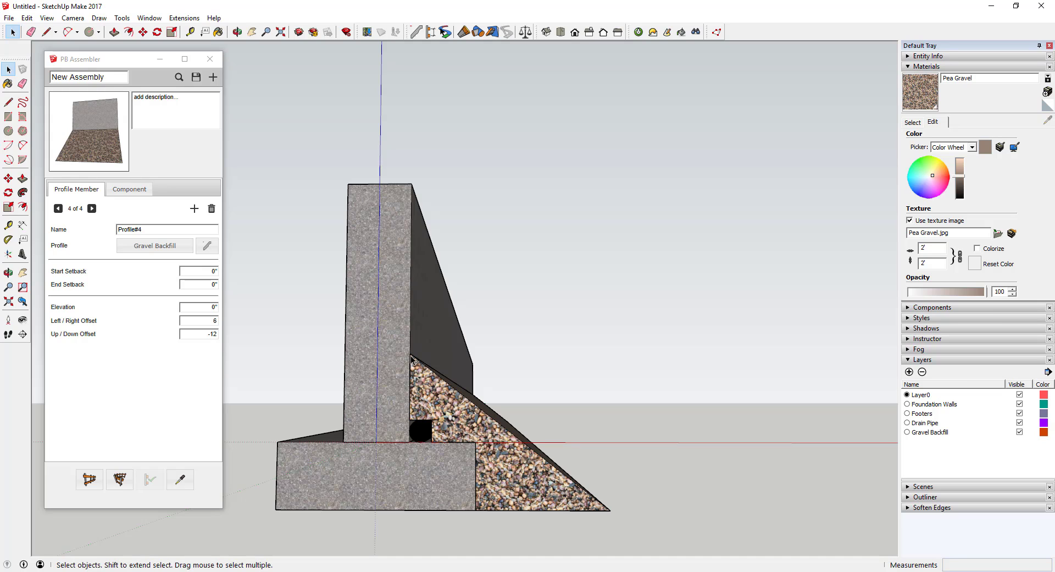
middle_drag(413, 360, 408, 428)
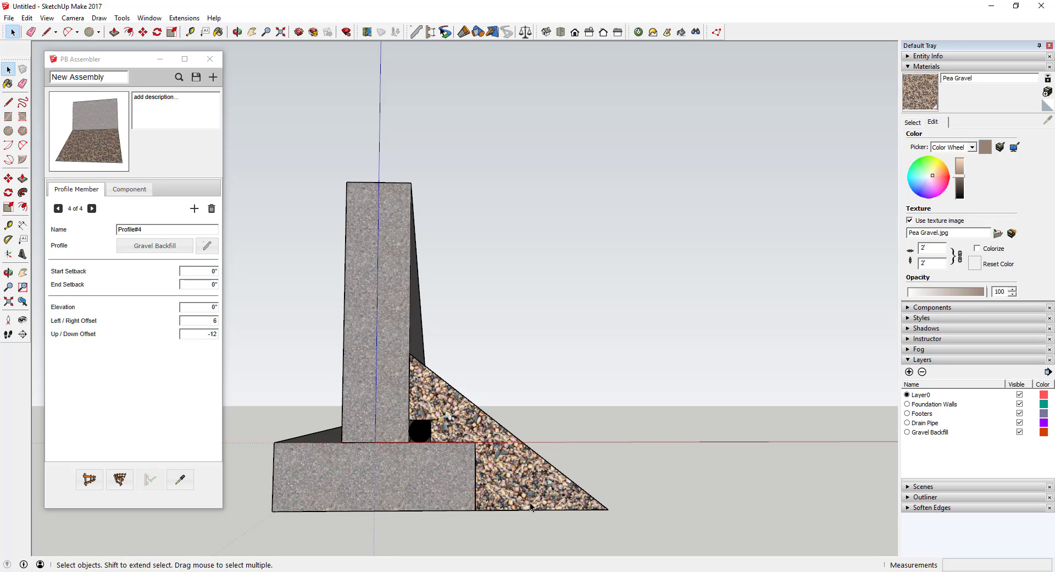
middle_drag(531, 506, 556, 423)
scroll(556, 424, up, 5)
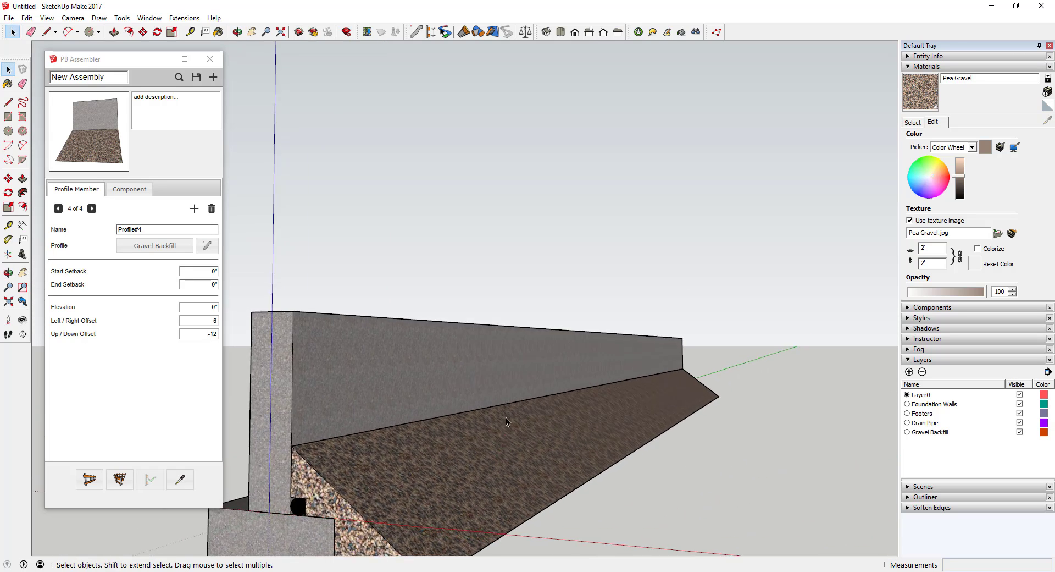
scroll(415, 493, down, 3)
scroll(416, 498, up, 3)
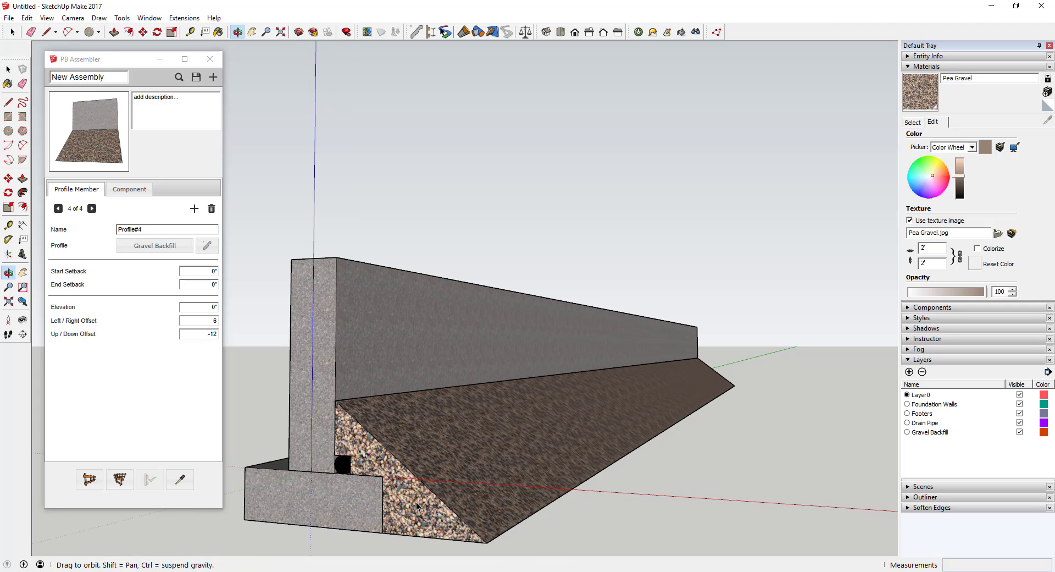
middle_drag(416, 506, 502, 463)
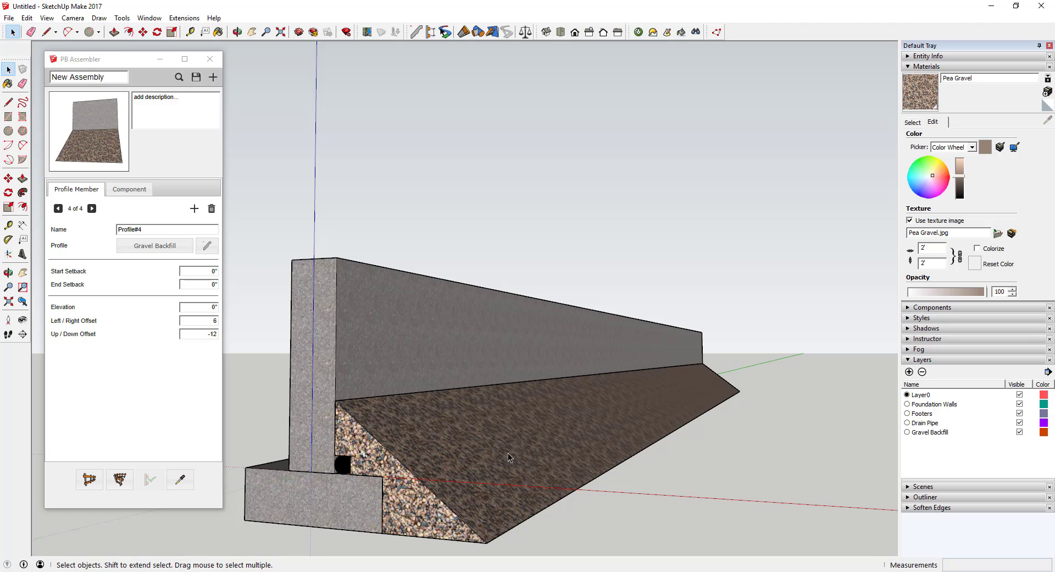
scroll(560, 404, down, 3)
scroll(368, 450, up, 4)
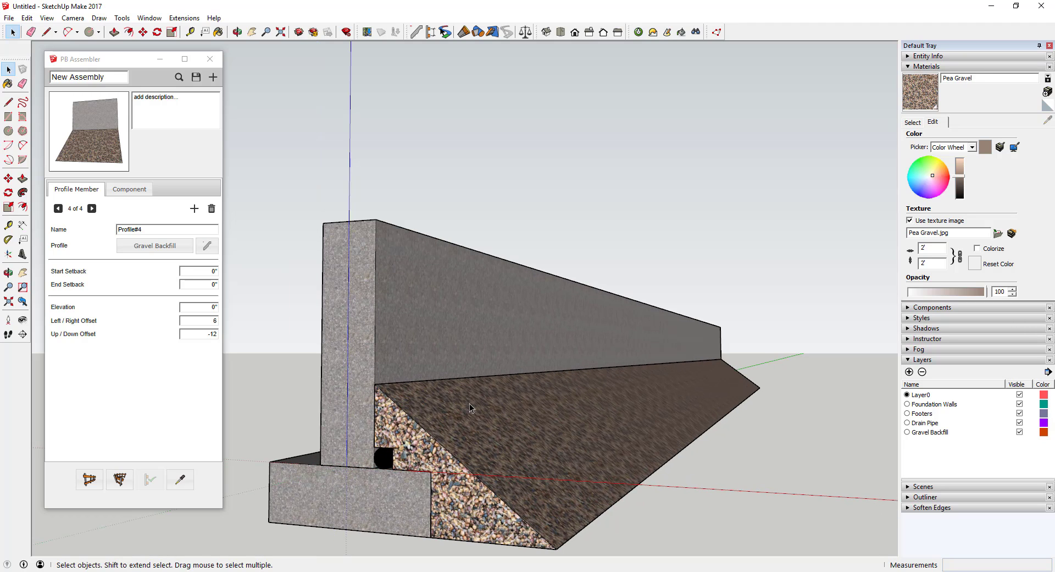
scroll(576, 341, down, 3)
middle_drag(532, 397, 526, 410)
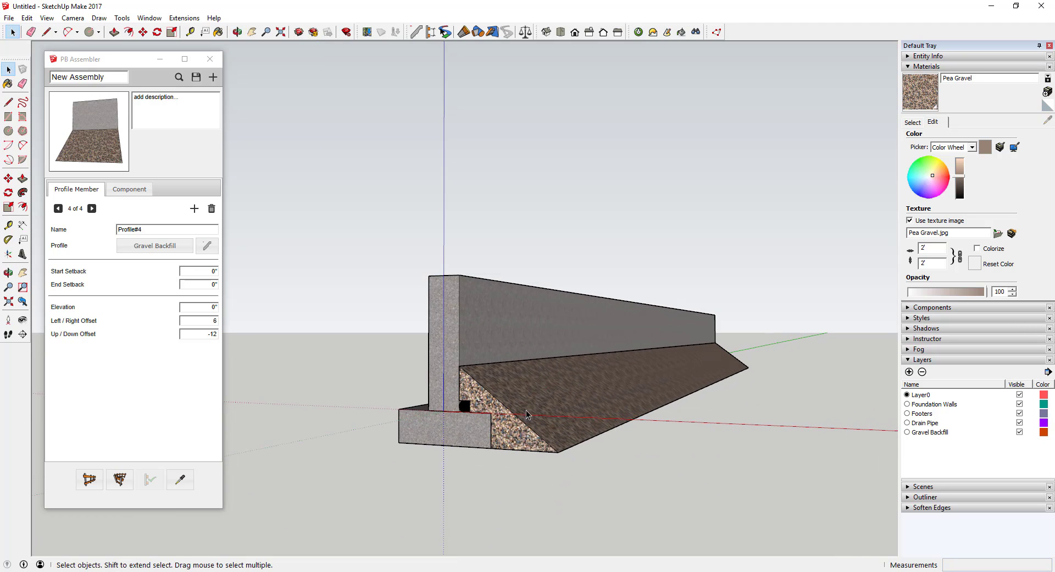
click(463, 407)
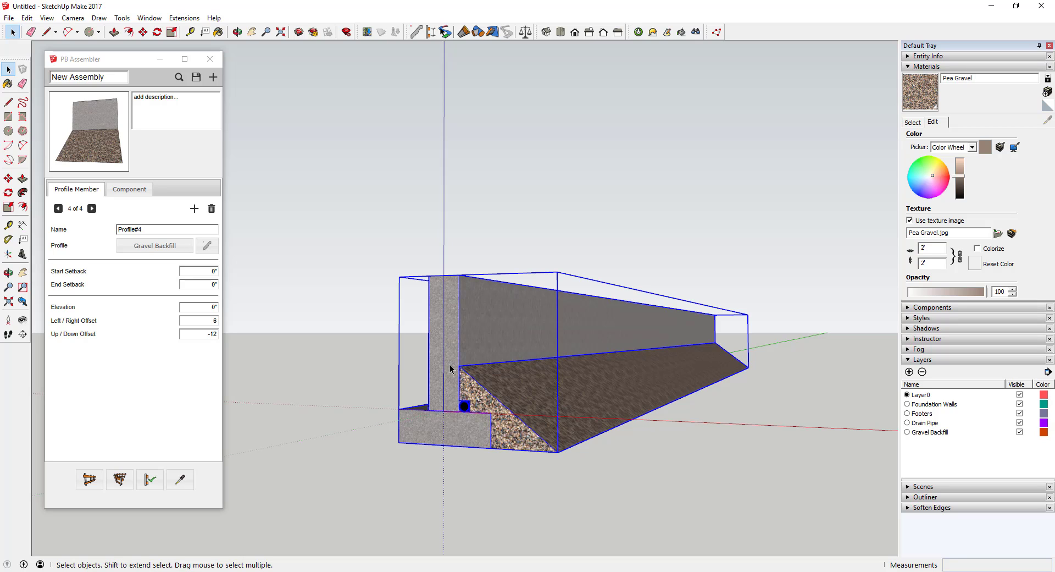
scroll(597, 378, down, 1)
scroll(635, 371, up, 3)
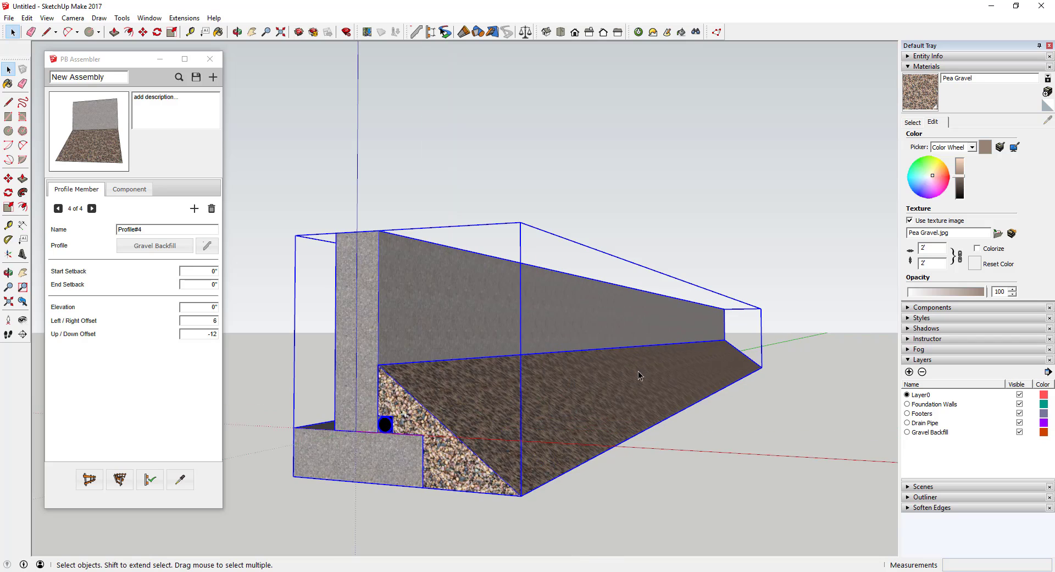
scroll(726, 380, down, 2)
middle_drag(703, 400, 717, 416)
scroll(721, 414, down, 3)
scroll(722, 417, up, 3)
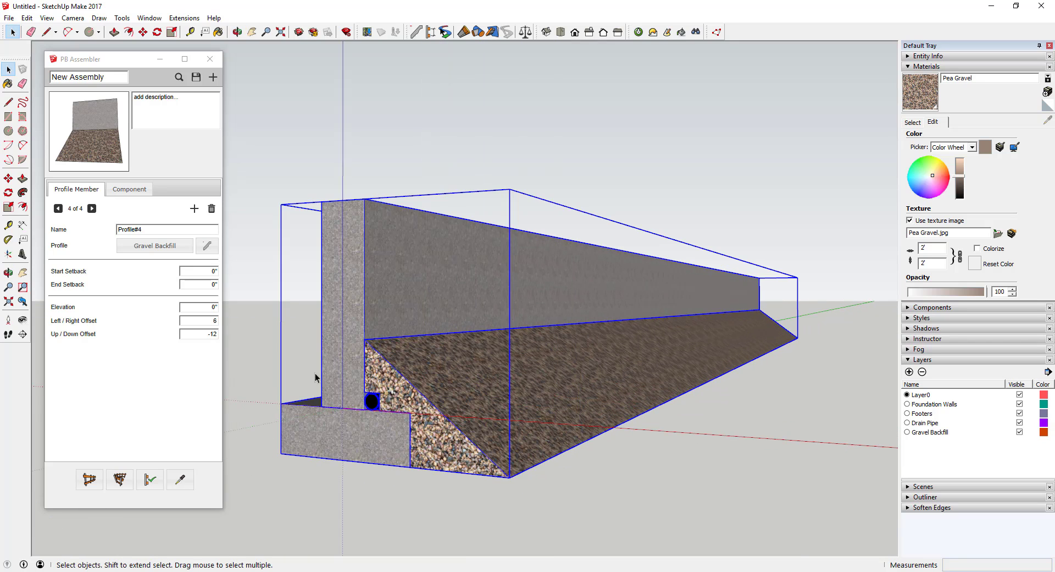
scroll(391, 355, down, 2)
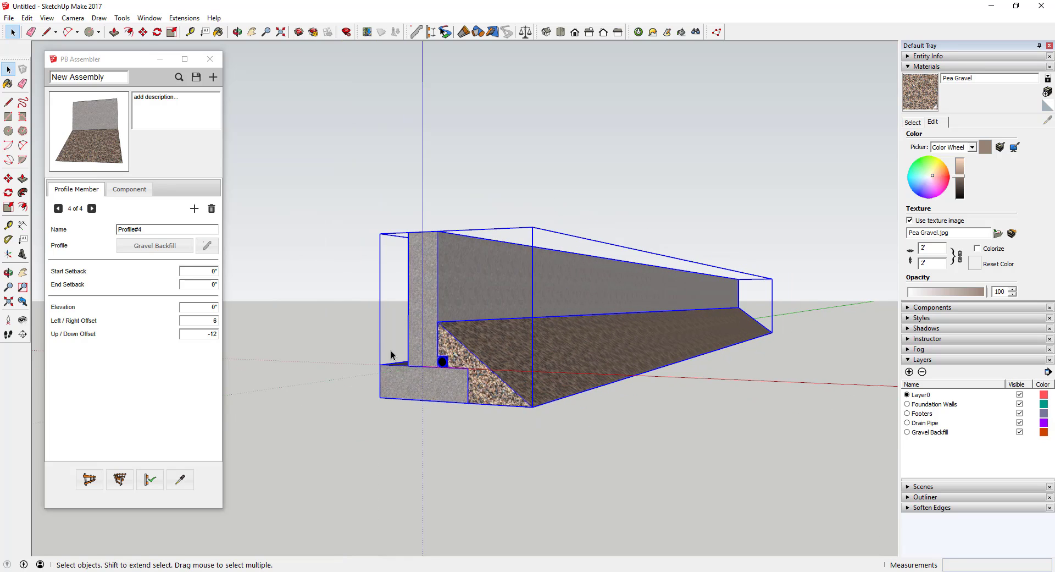
Step: Rename the assembly's fourth profile member as Gravel Backfill
scroll(391, 355, up, 4)
click(55, 230)
text(Gravel Backfill)
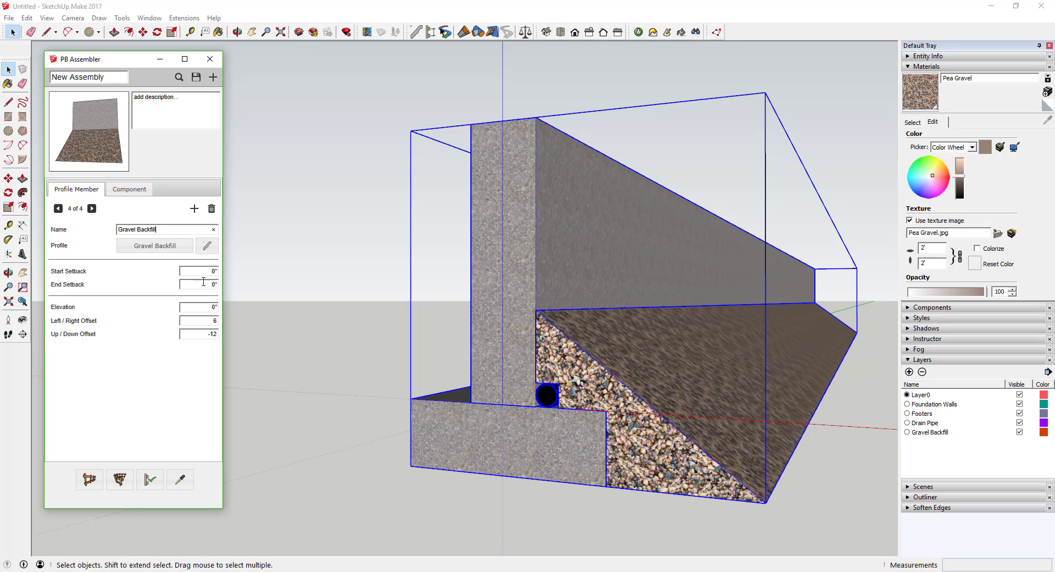
Step: Hide and show the Gravel Backfill, Drain Pipe, Footers and Foundation Walls layers one by one to check each member's layer assignment
middle_drag(638, 350, 595, 297)
scroll(749, 299, down, 3)
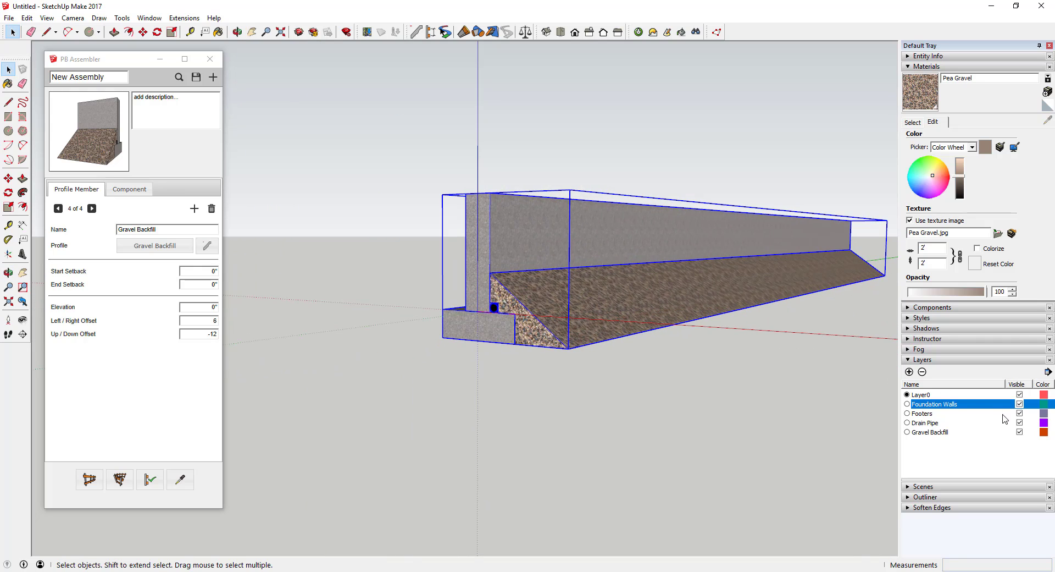
click(1020, 432)
click(1020, 432)
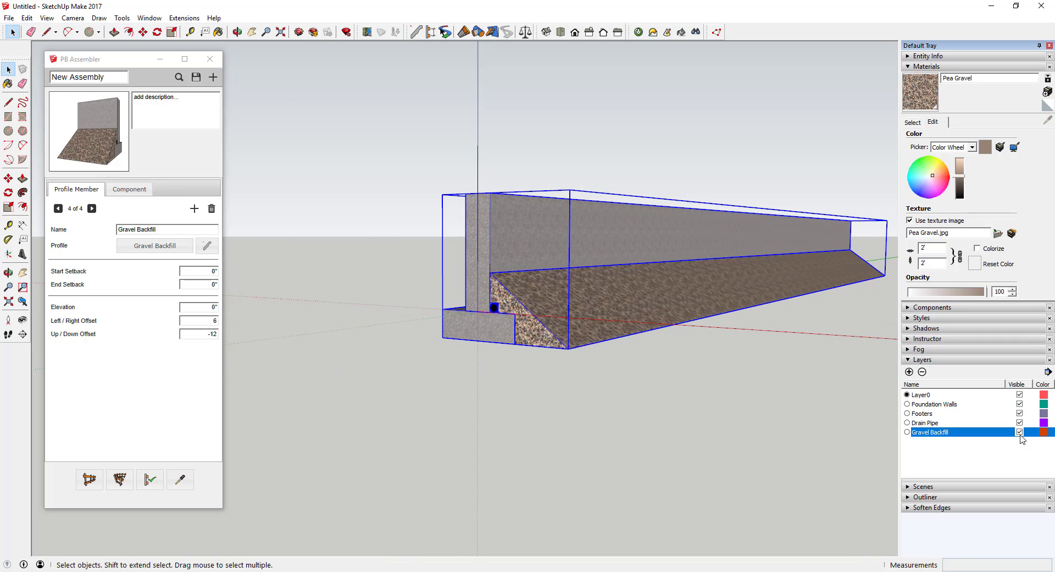
click(1020, 432)
click(1021, 423)
click(1020, 422)
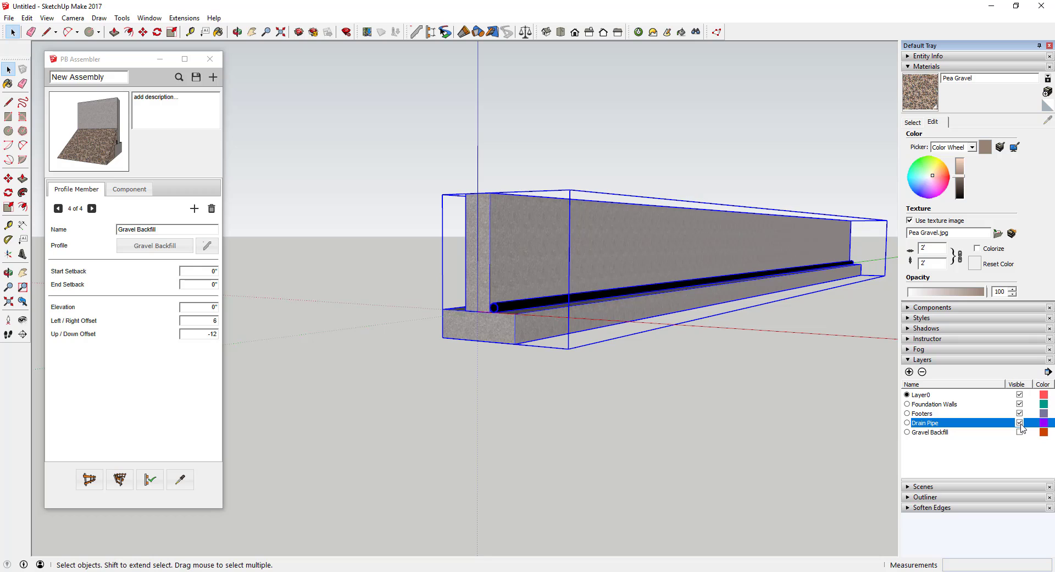
click(1020, 413)
click(1020, 414)
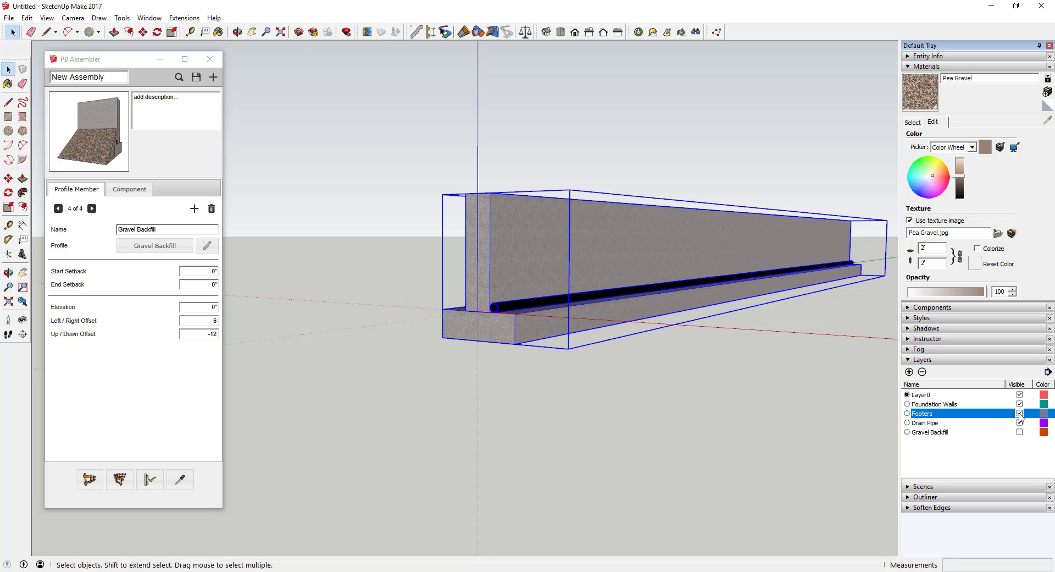
click(1020, 404)
click(1020, 404)
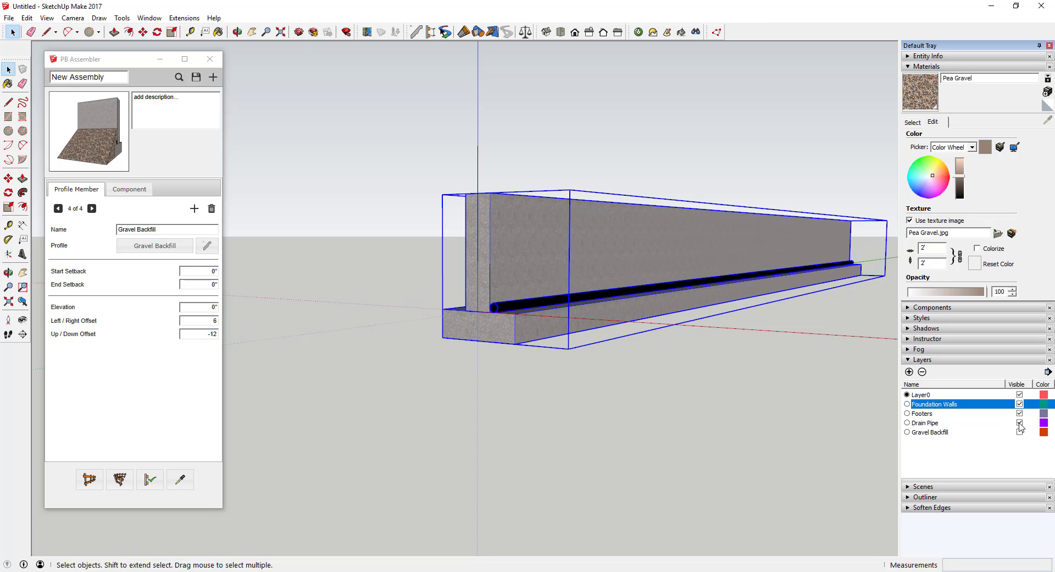
click(1020, 432)
Step: Erase the straight test assembly from the model
middle_drag(668, 335, 670, 338)
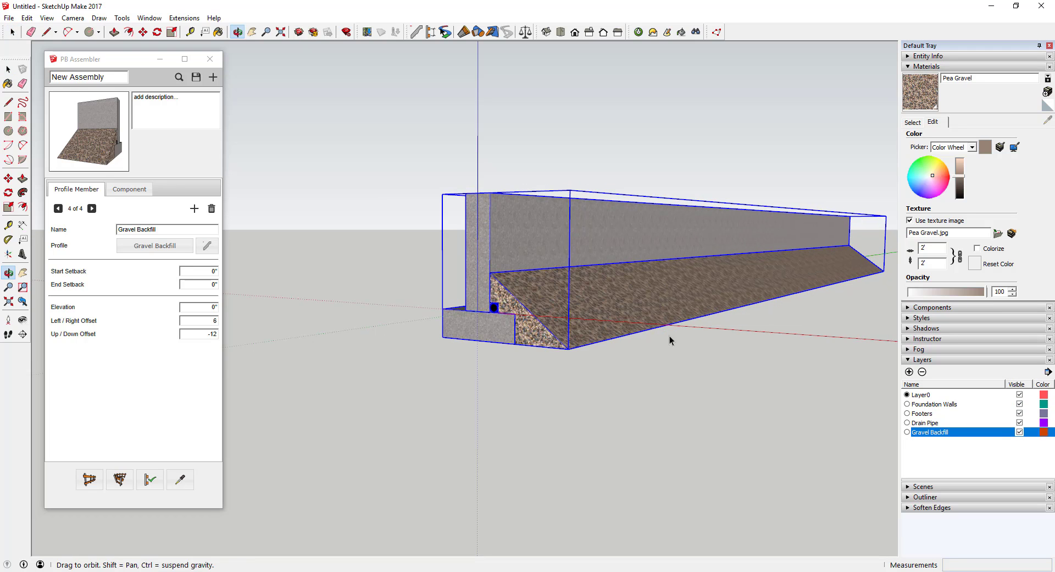
scroll(760, 260, up, 3)
scroll(716, 265, down, 5)
middle_drag(710, 264, 507, 245)
scroll(561, 263, down, 2)
key(e)
click(589, 273)
Step: Draw a ground rectangle from the origin between the red and green axes and build the assembly along its edges as the path
key(r)
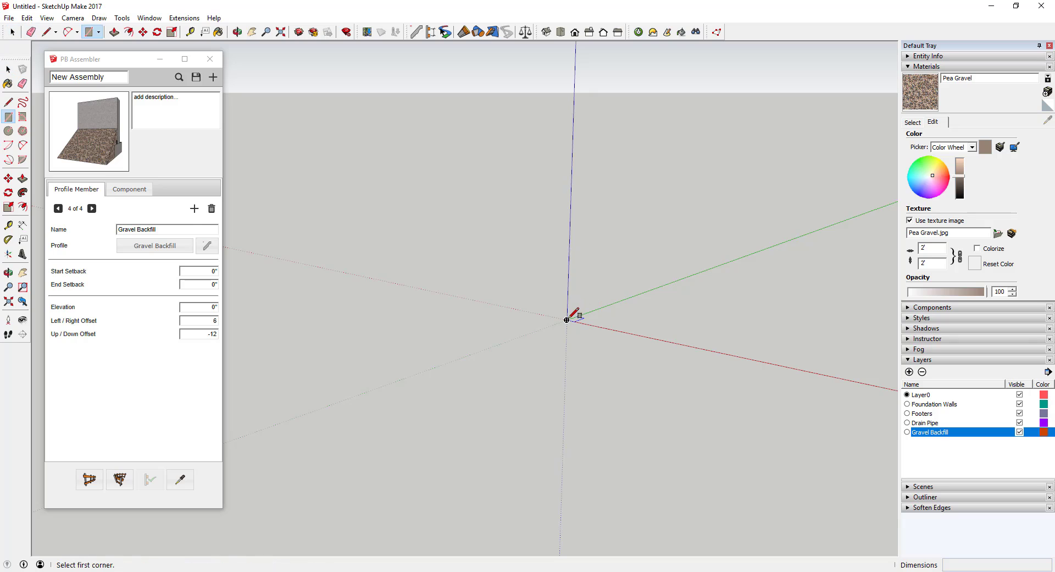
click(568, 313)
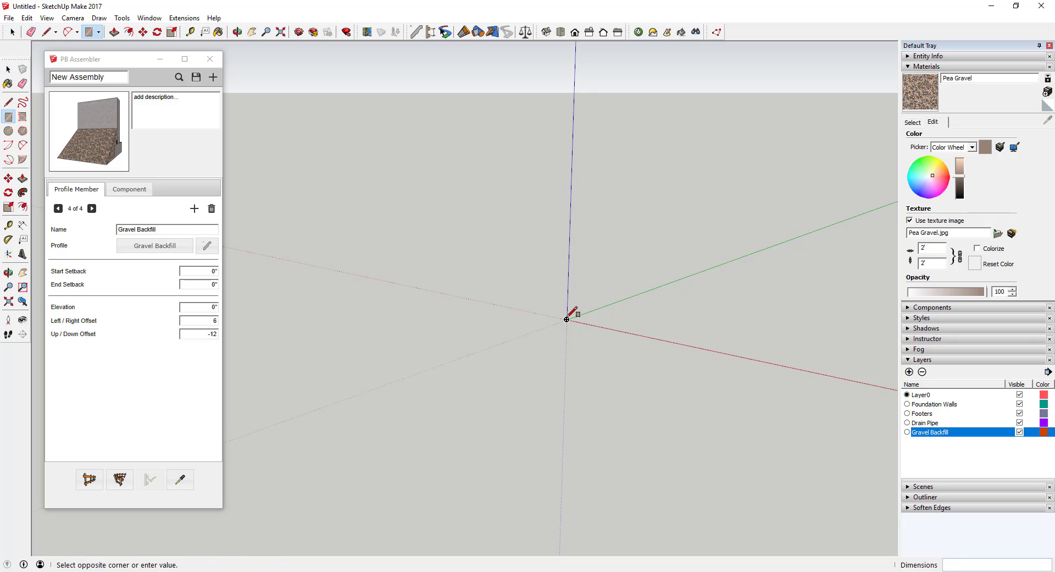
click(891, 278)
key(space)
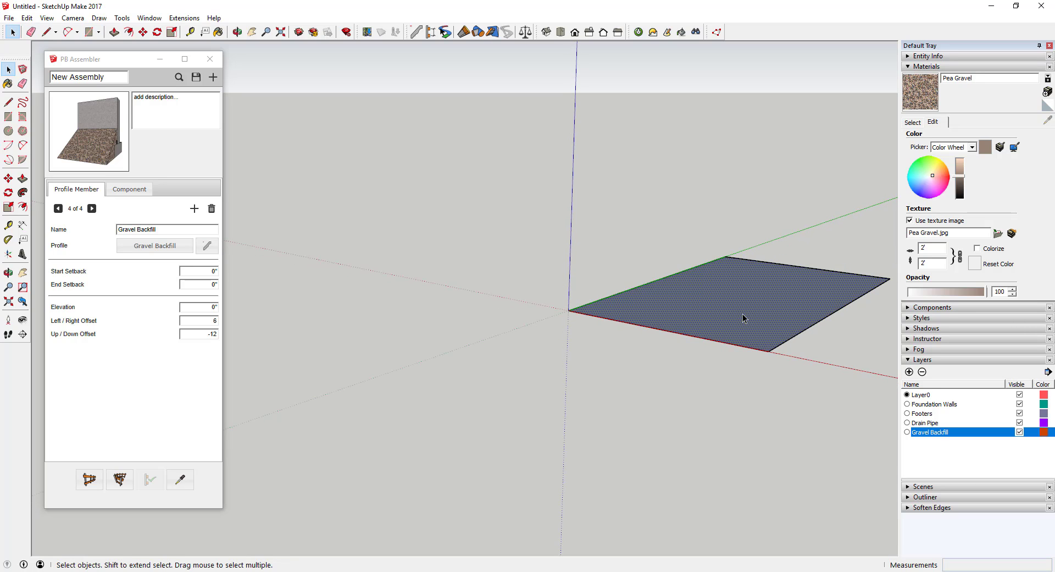
double_click(743, 319)
click(120, 479)
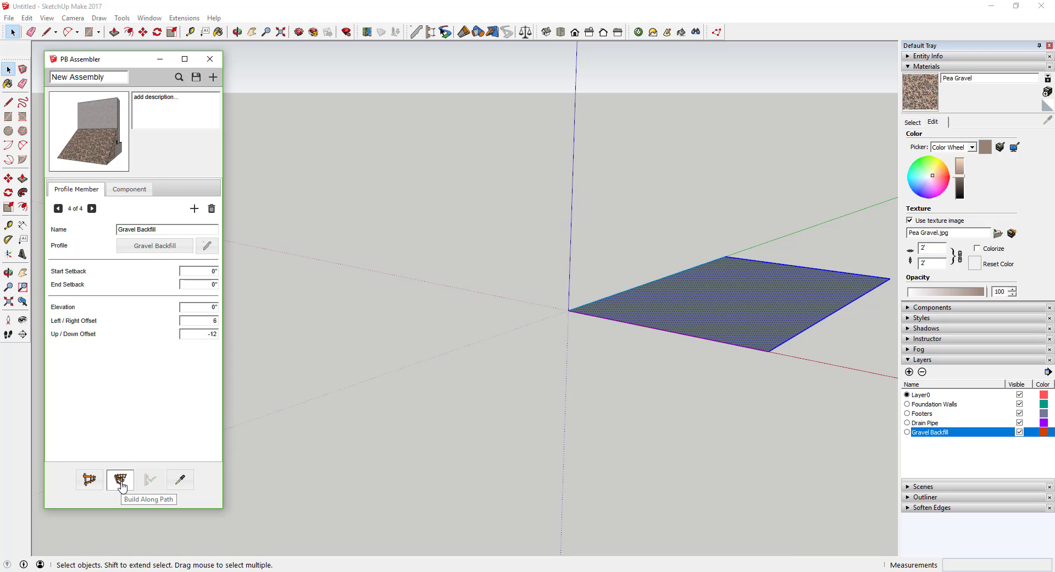
Step: Examine the foundation's corners with the Gravel Backfill and Foundation Walls layers temporarily hidden, and restore both layers
scroll(549, 324, up, 5)
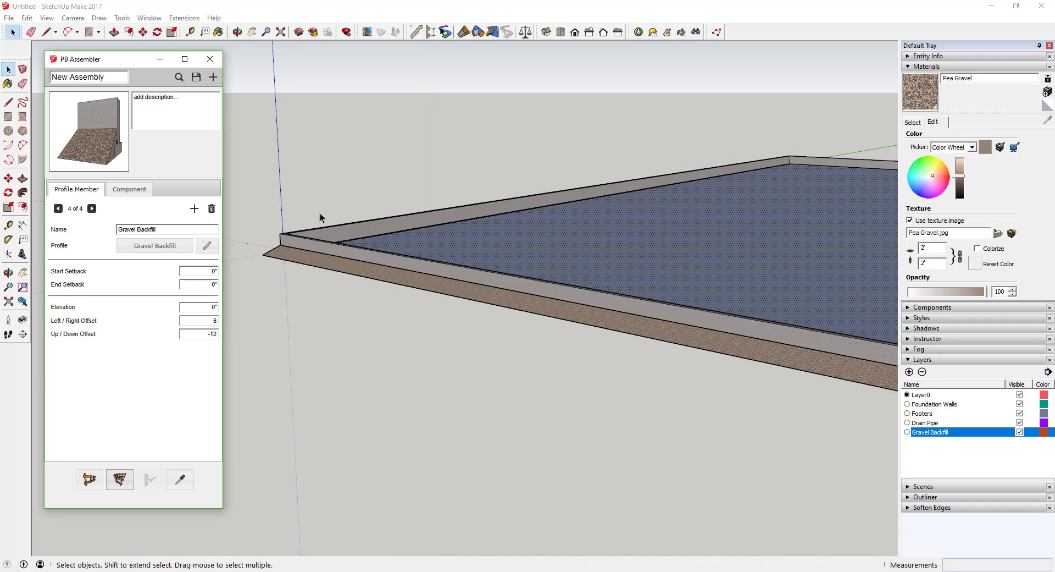
middle_drag(311, 282, 484, 342)
scroll(483, 342, up, 2)
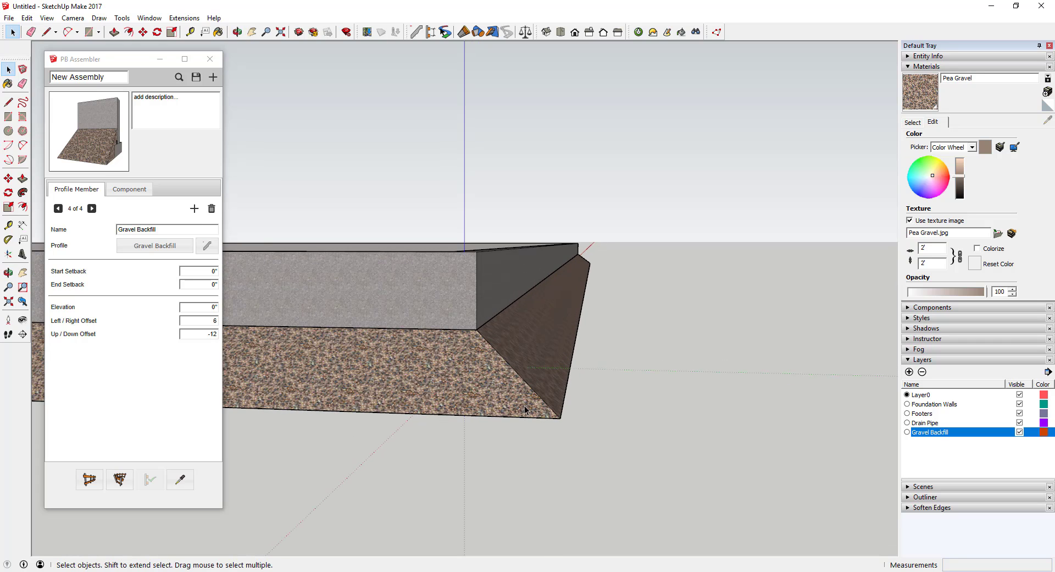
click(1019, 432)
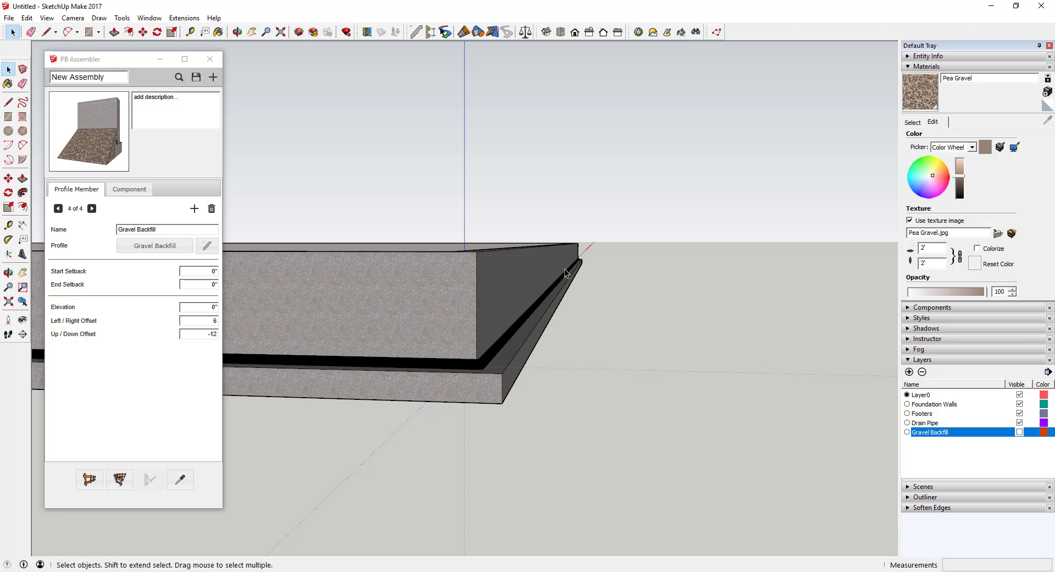
middle_drag(330, 358, 628, 370)
click(1020, 404)
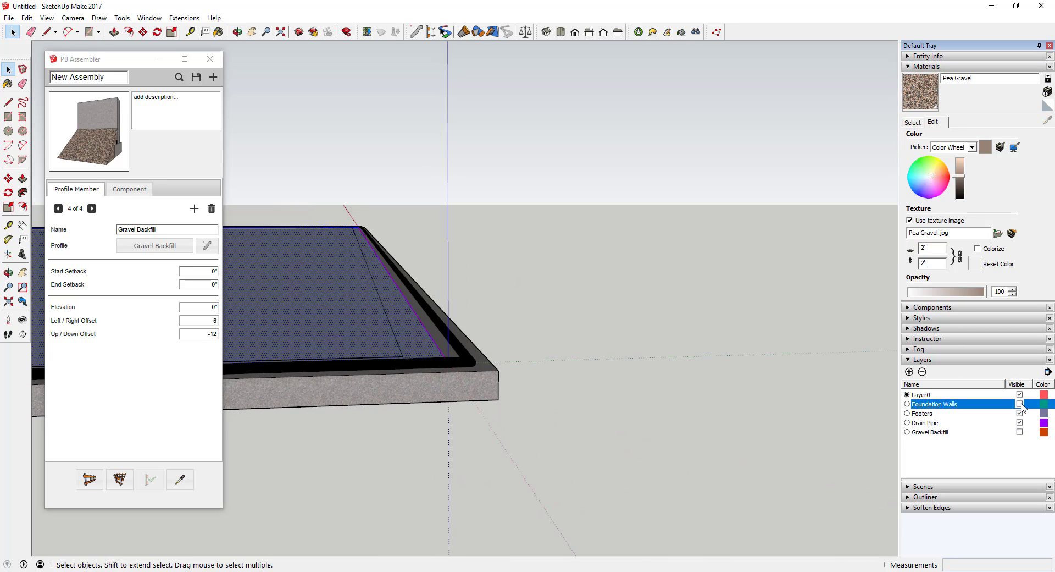
middle_drag(557, 376, 330, 278)
click(1021, 404)
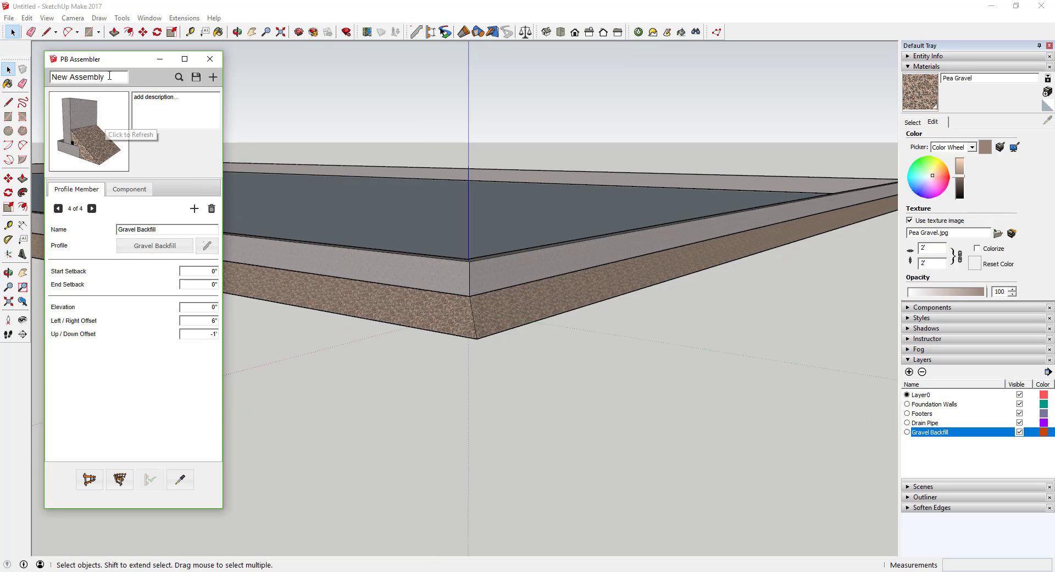
Step: Rename the new assembly as Foundation Assembly
drag(109, 76, 2, 72)
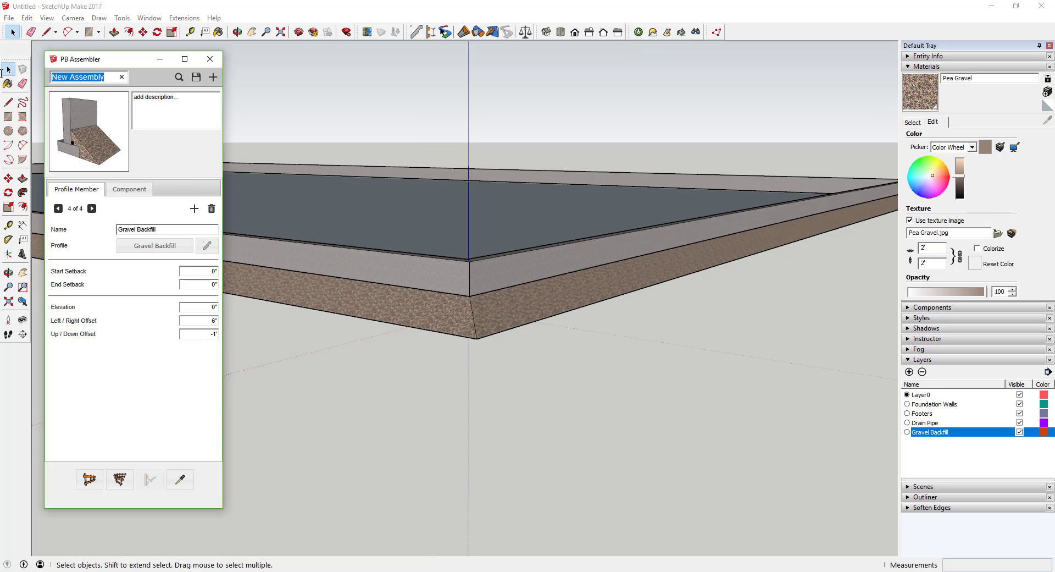
text(Foun)
key(ctrl+a)
text(Foun)
text(dation Assem)
text(ly)
key(BackSpace)
key(BackSpace)
text(bly)
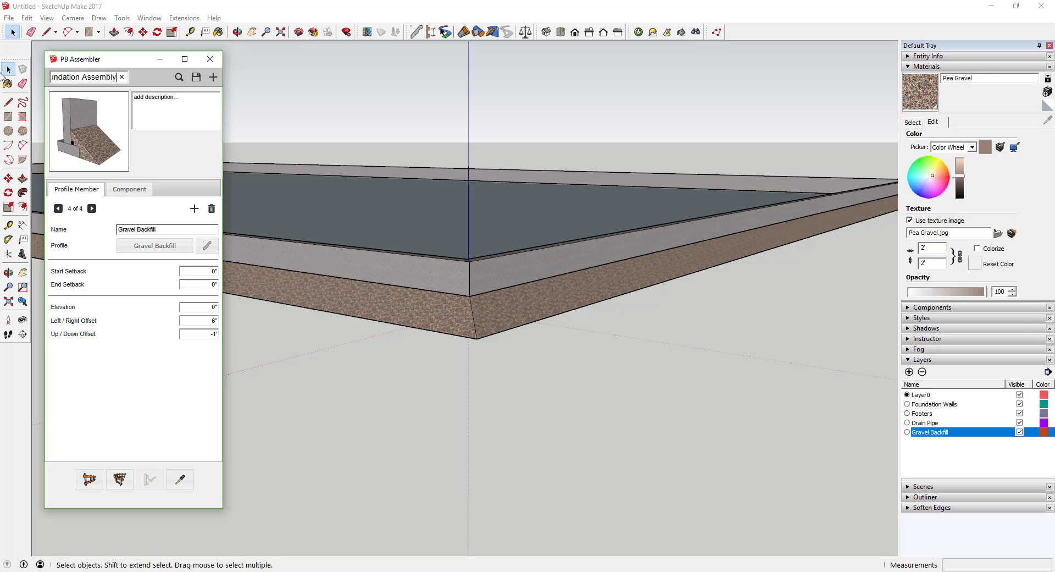
Step: Save the assembly as Foundation Assembly in the Profile Builder Profiles folder
click(197, 78)
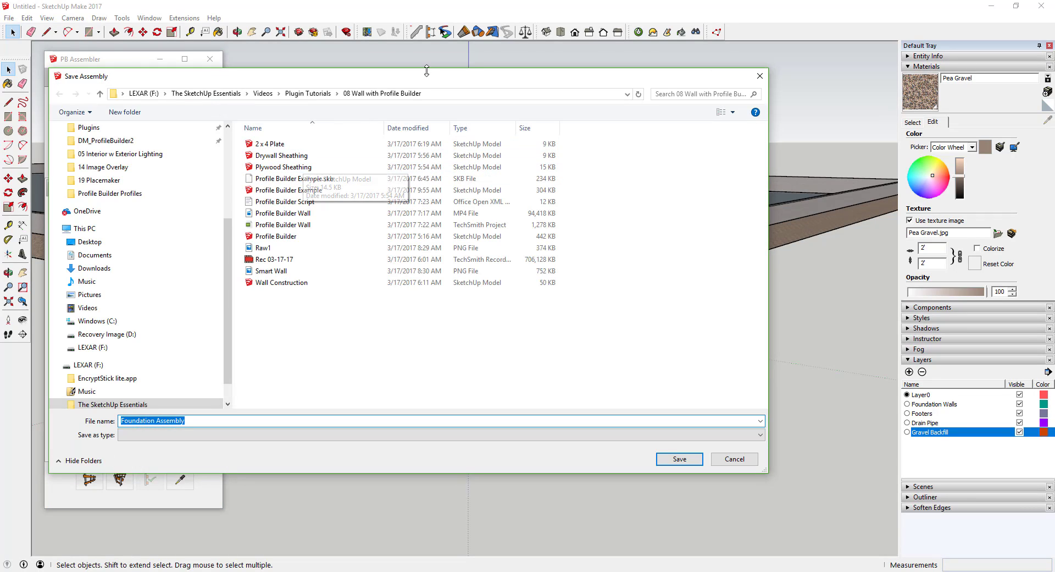
click(109, 193)
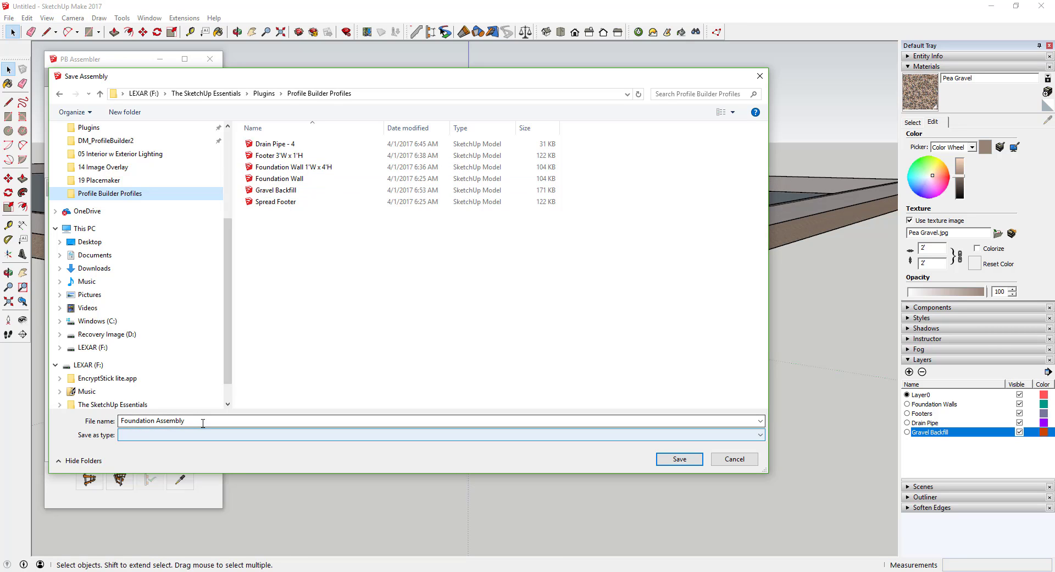
click(674, 461)
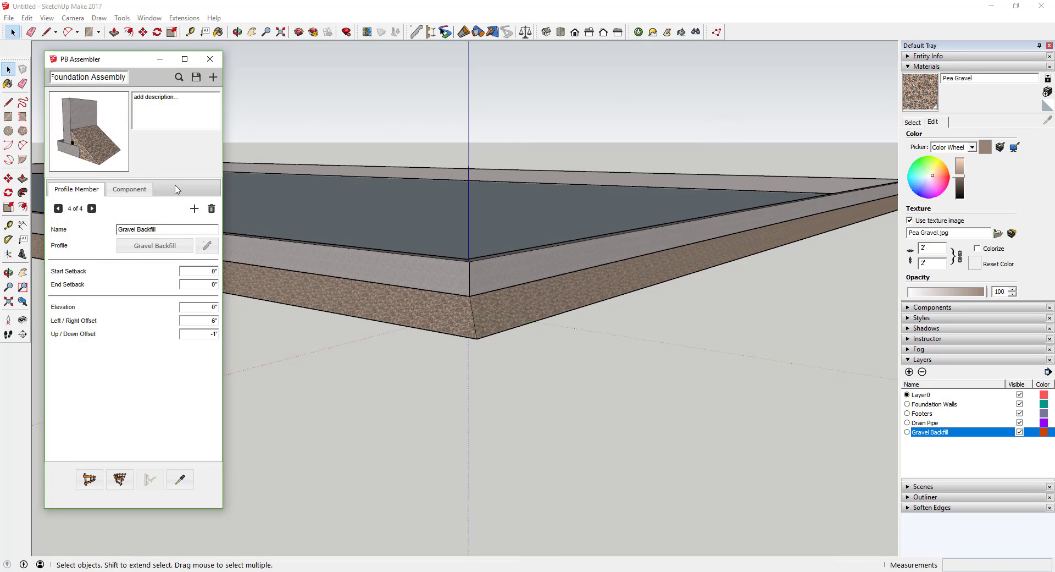
Step: Check the Profile Builder Profiles folder in the assembly library for the saved Foundation Assembly and close the library
click(165, 316)
click(179, 77)
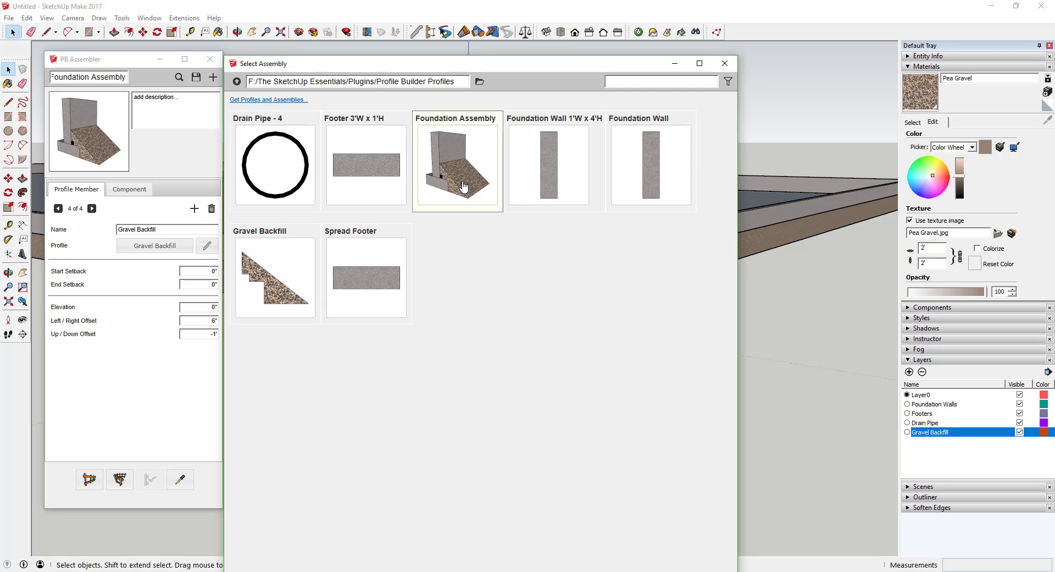
click(236, 81)
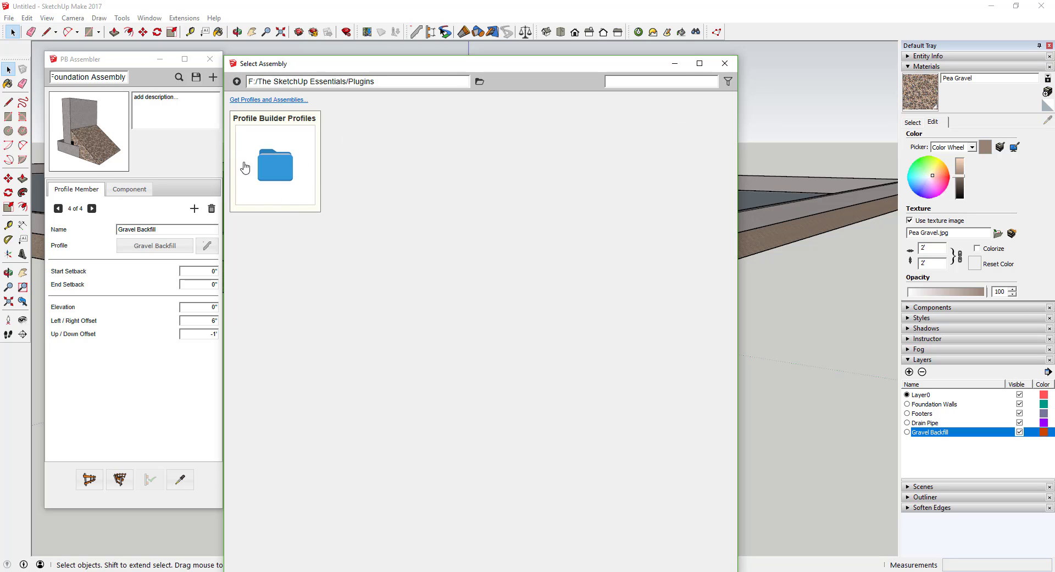
click(275, 167)
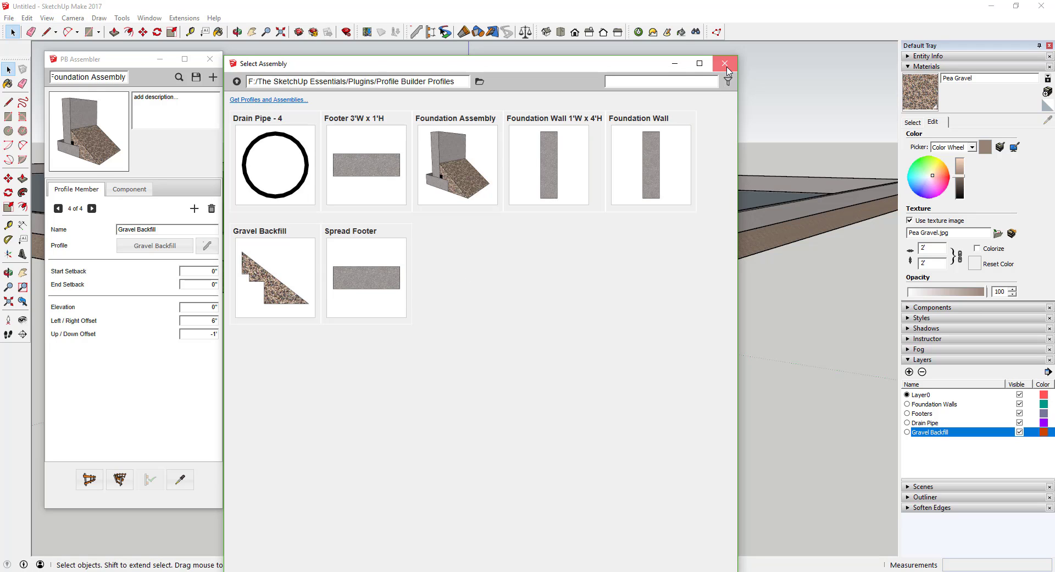
click(725, 64)
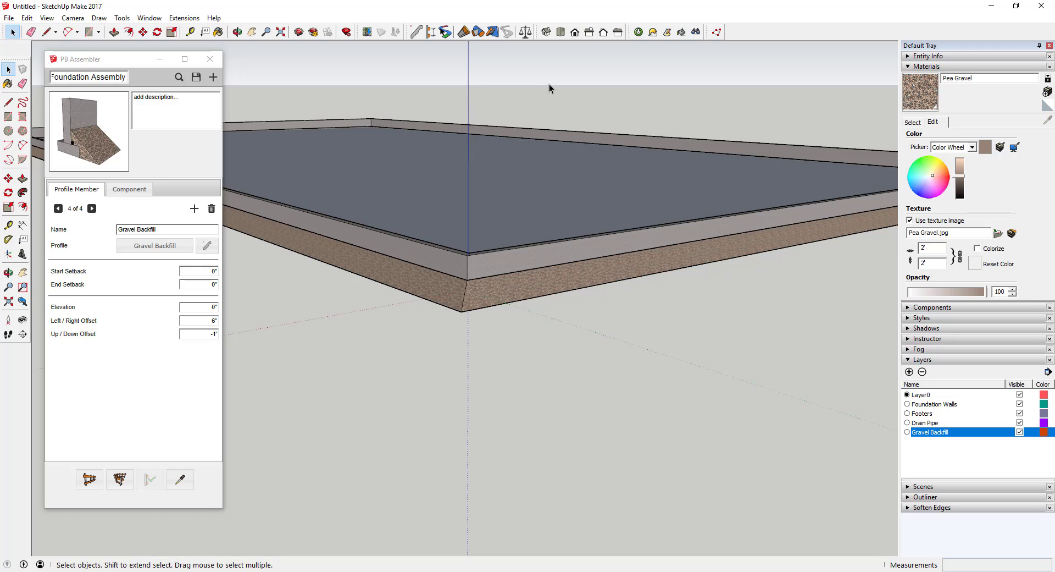
Step: Open the Profile Builder Quantifier and generate a Component Report for the model
click(526, 33)
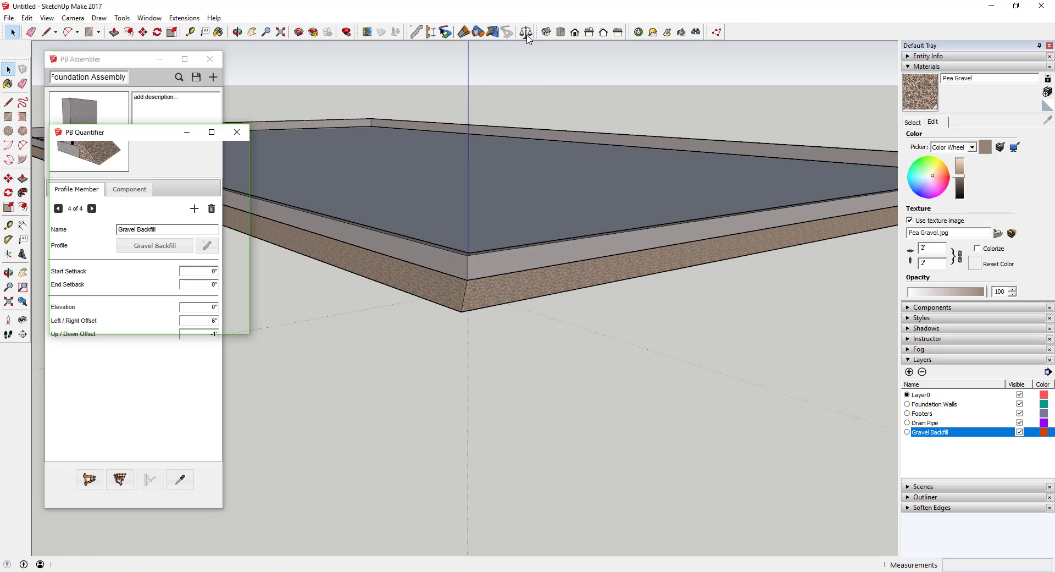
drag(173, 137, 260, 117)
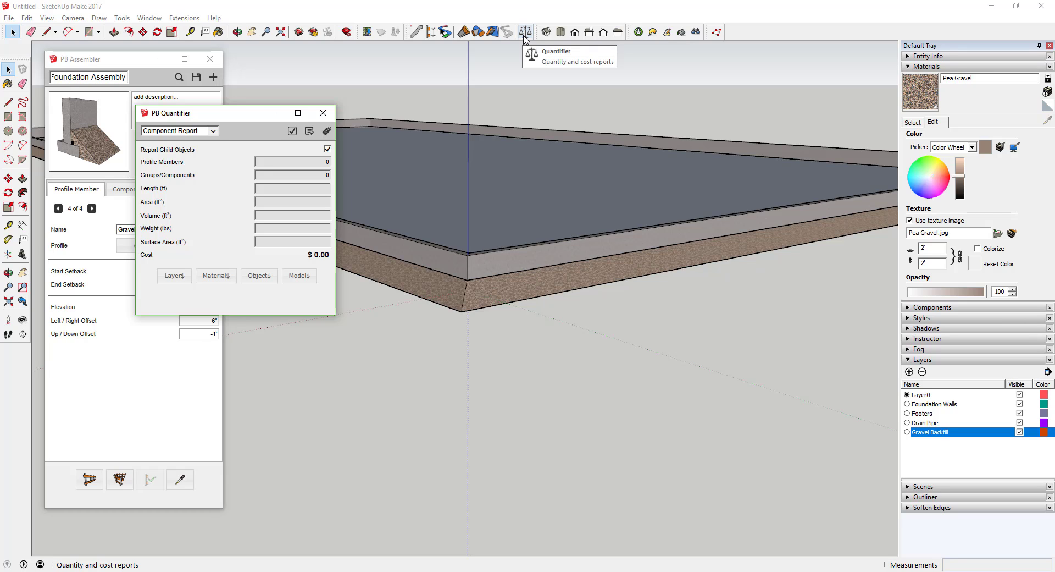
click(195, 132)
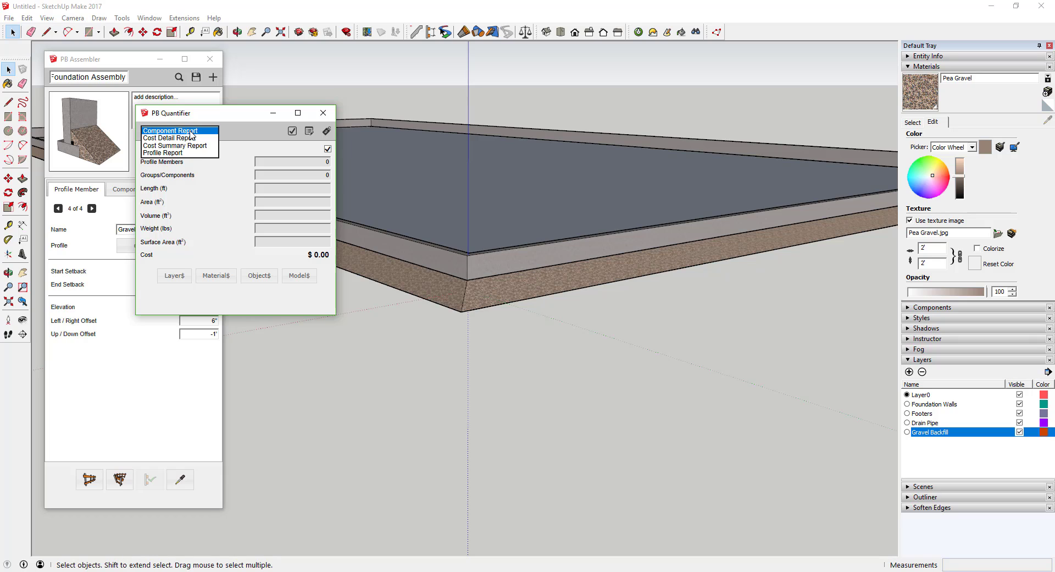
click(190, 131)
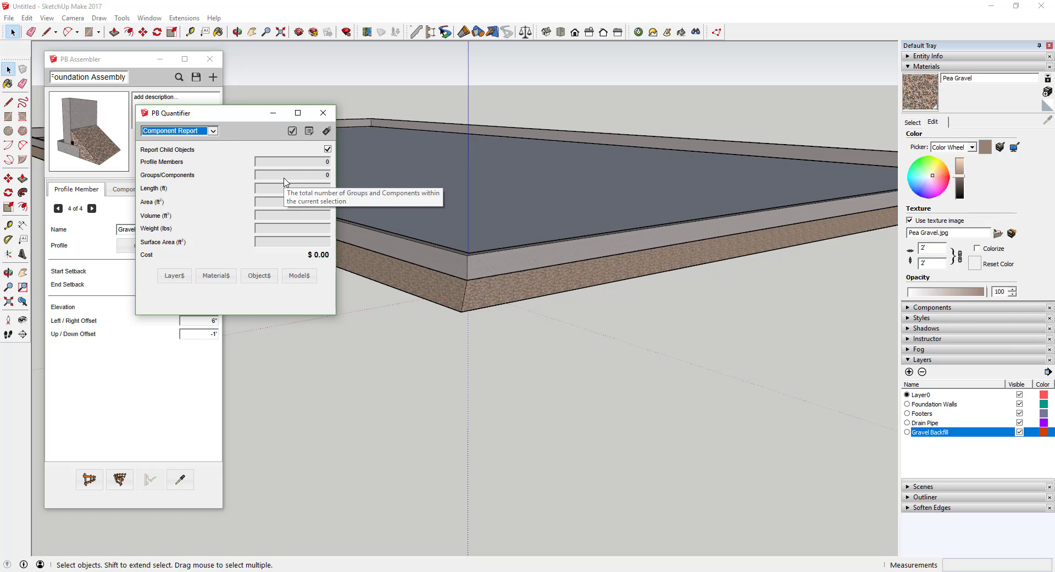
click(182, 132)
click(185, 138)
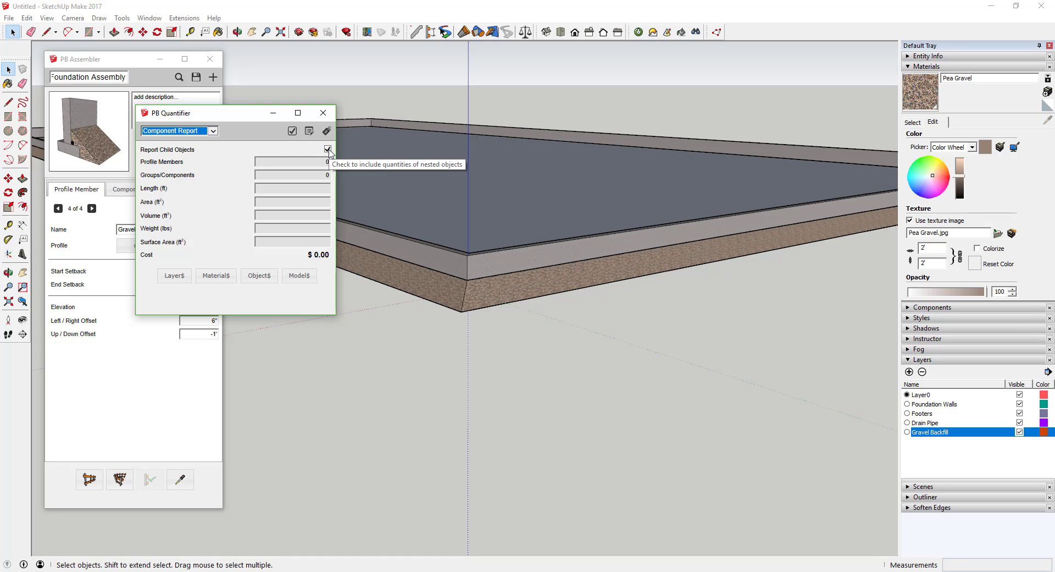
click(292, 132)
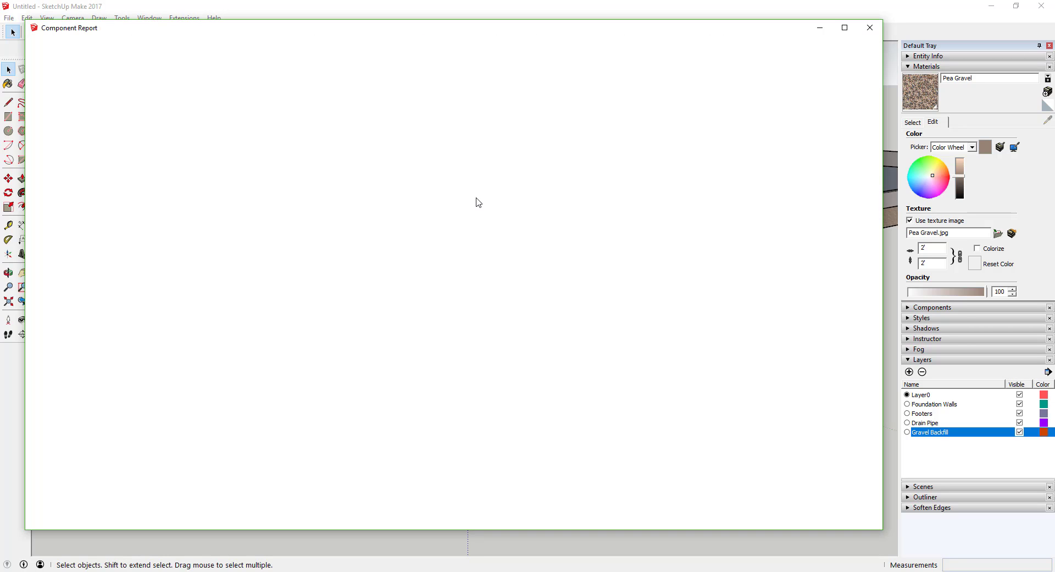